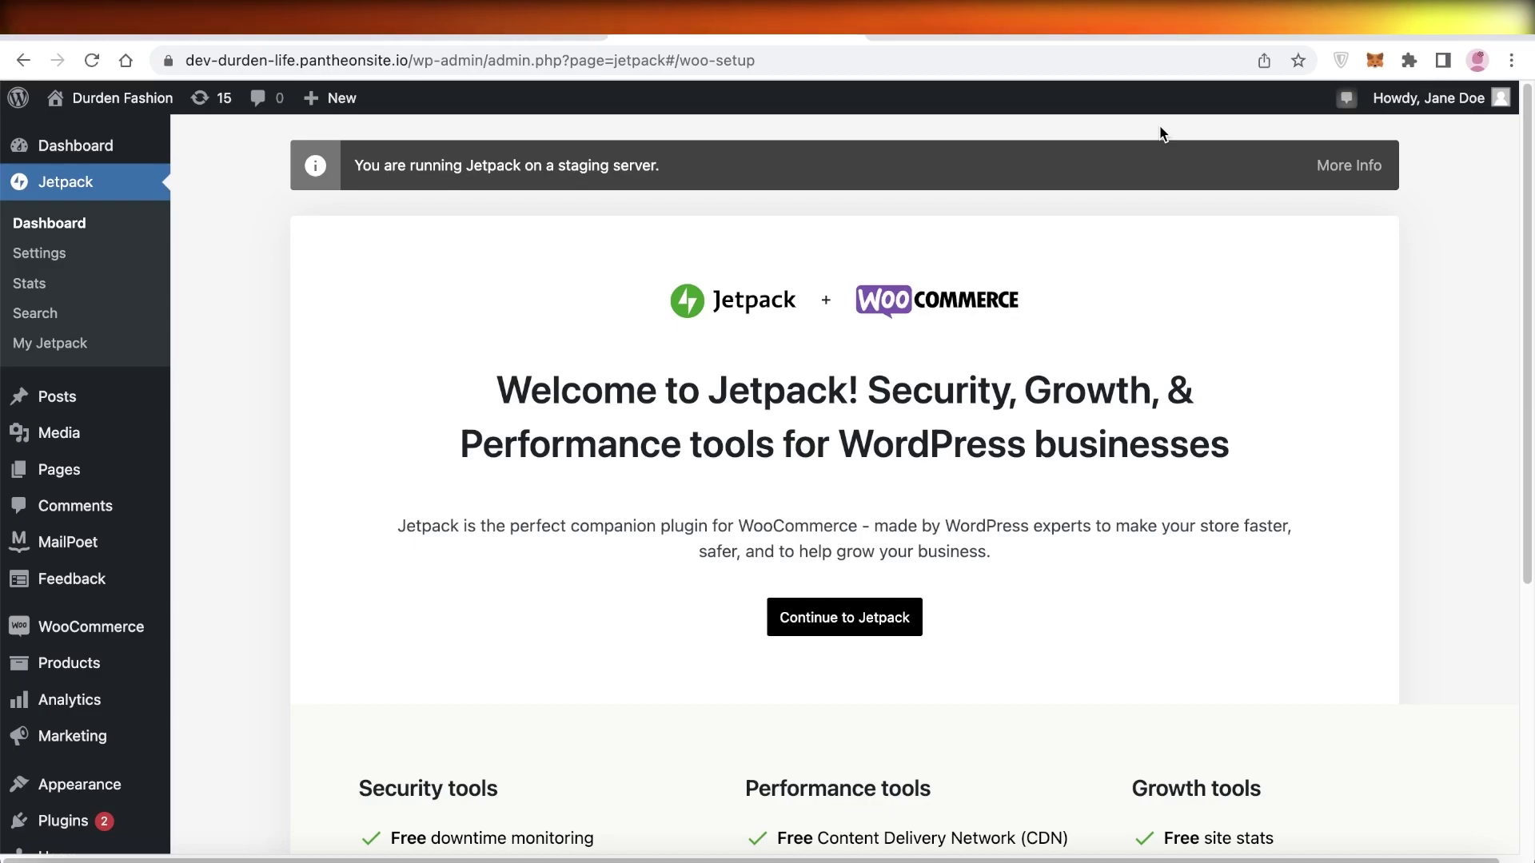
# Step: Show the site's Pages list and scroll down to the My account page
pyautogui.click(68, 469)
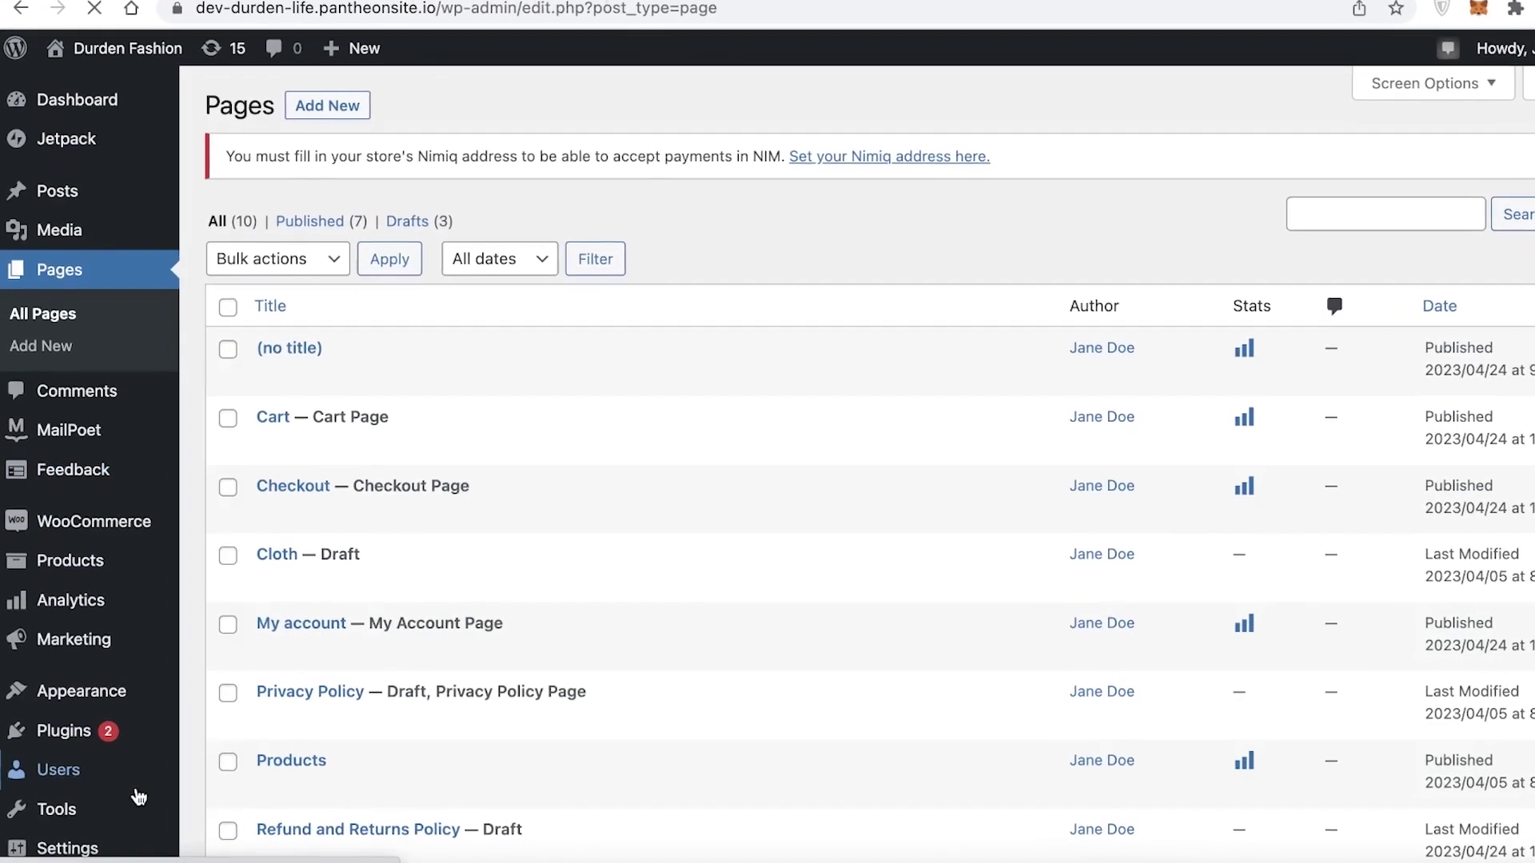
pyautogui.scroll(-3, 137, 796)
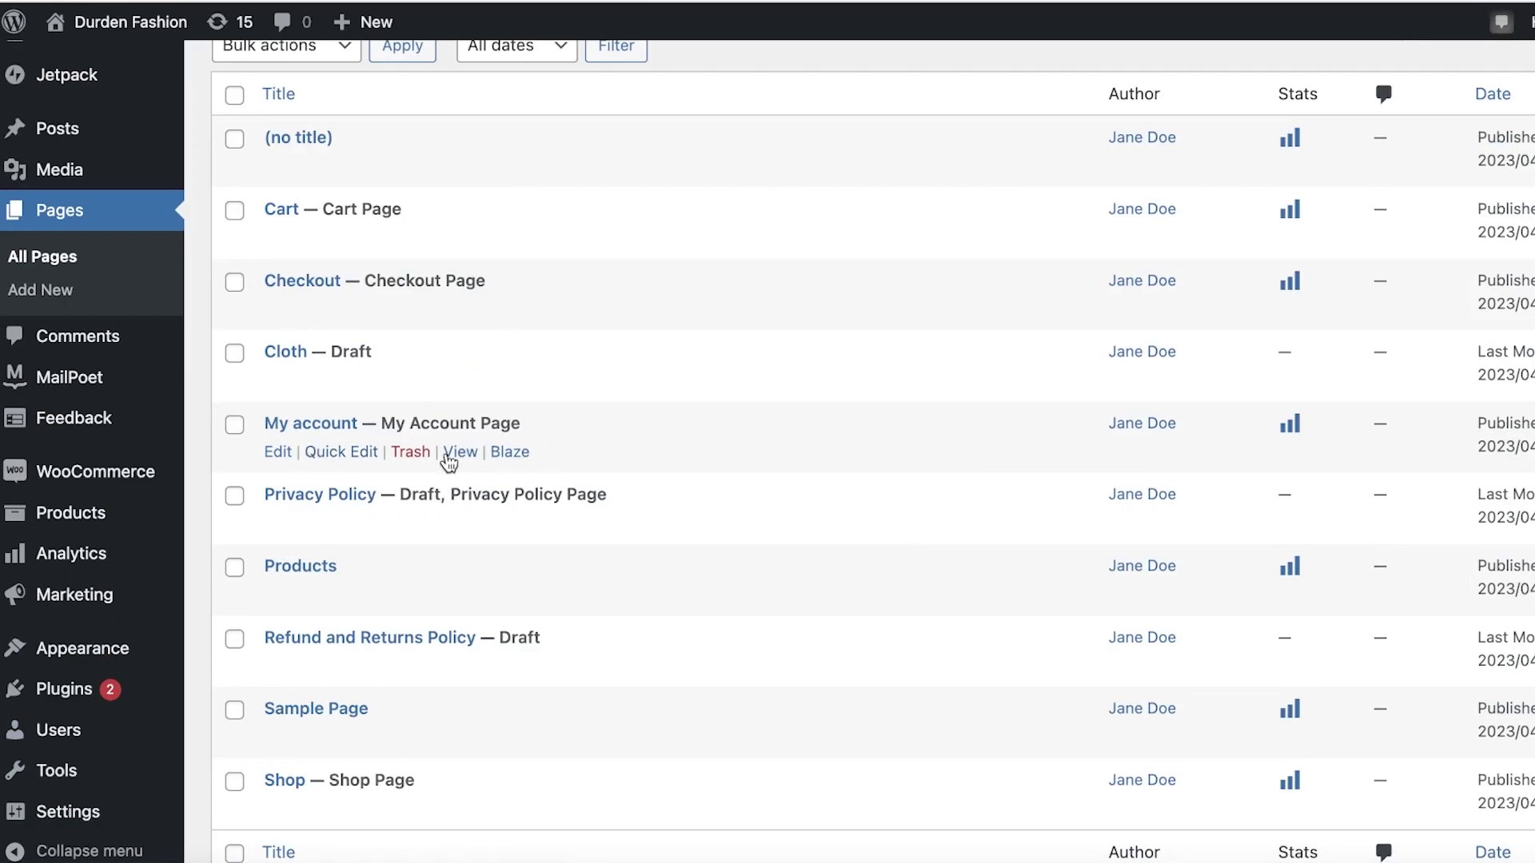
pyautogui.click(454, 461)
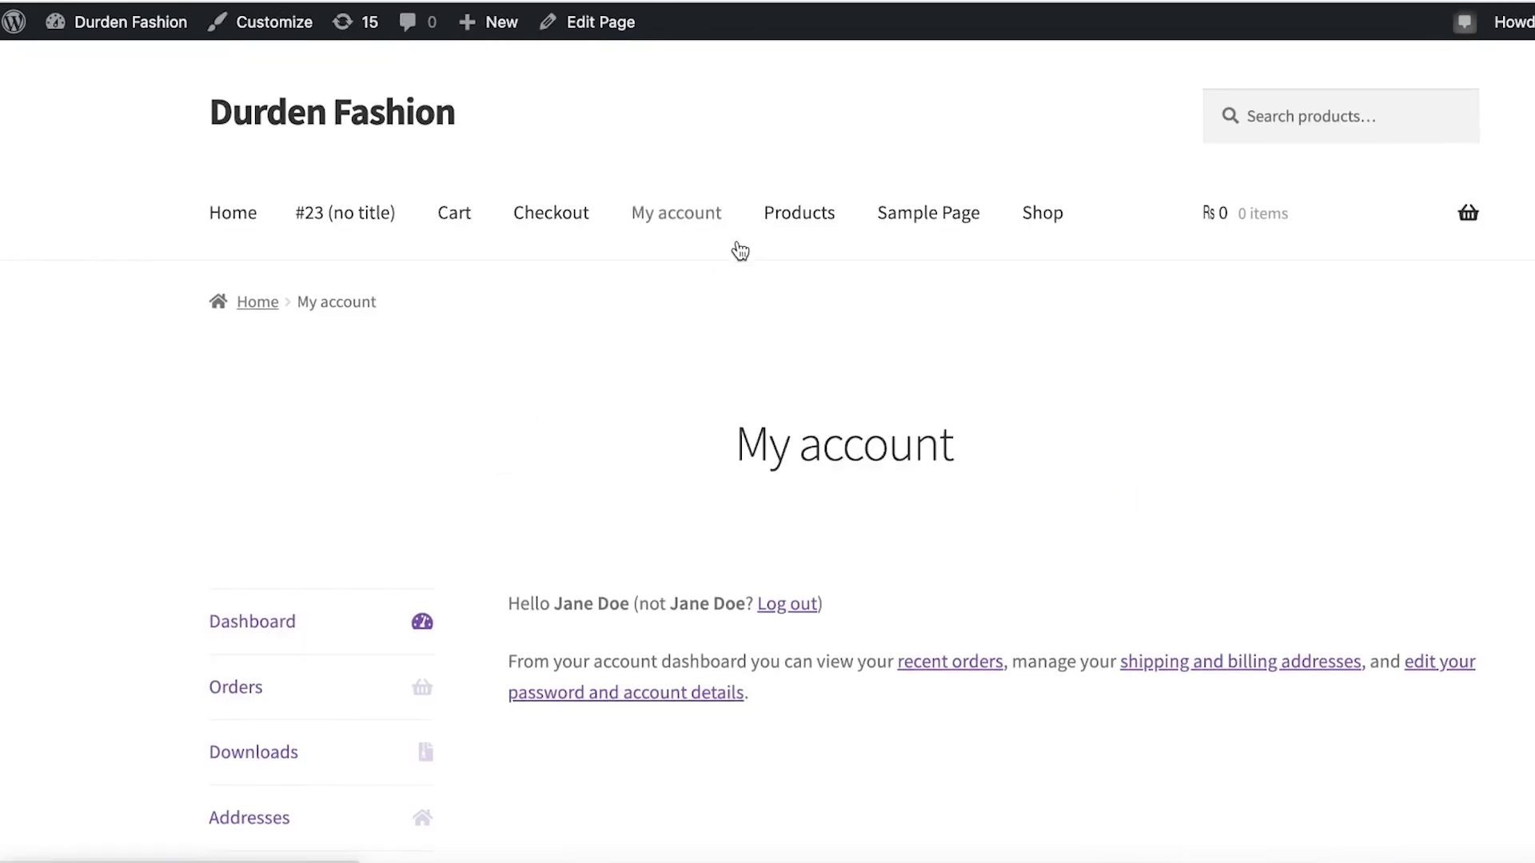
pyautogui.scroll(-7, 741, 255)
pyautogui.scroll(7, 741, 288)
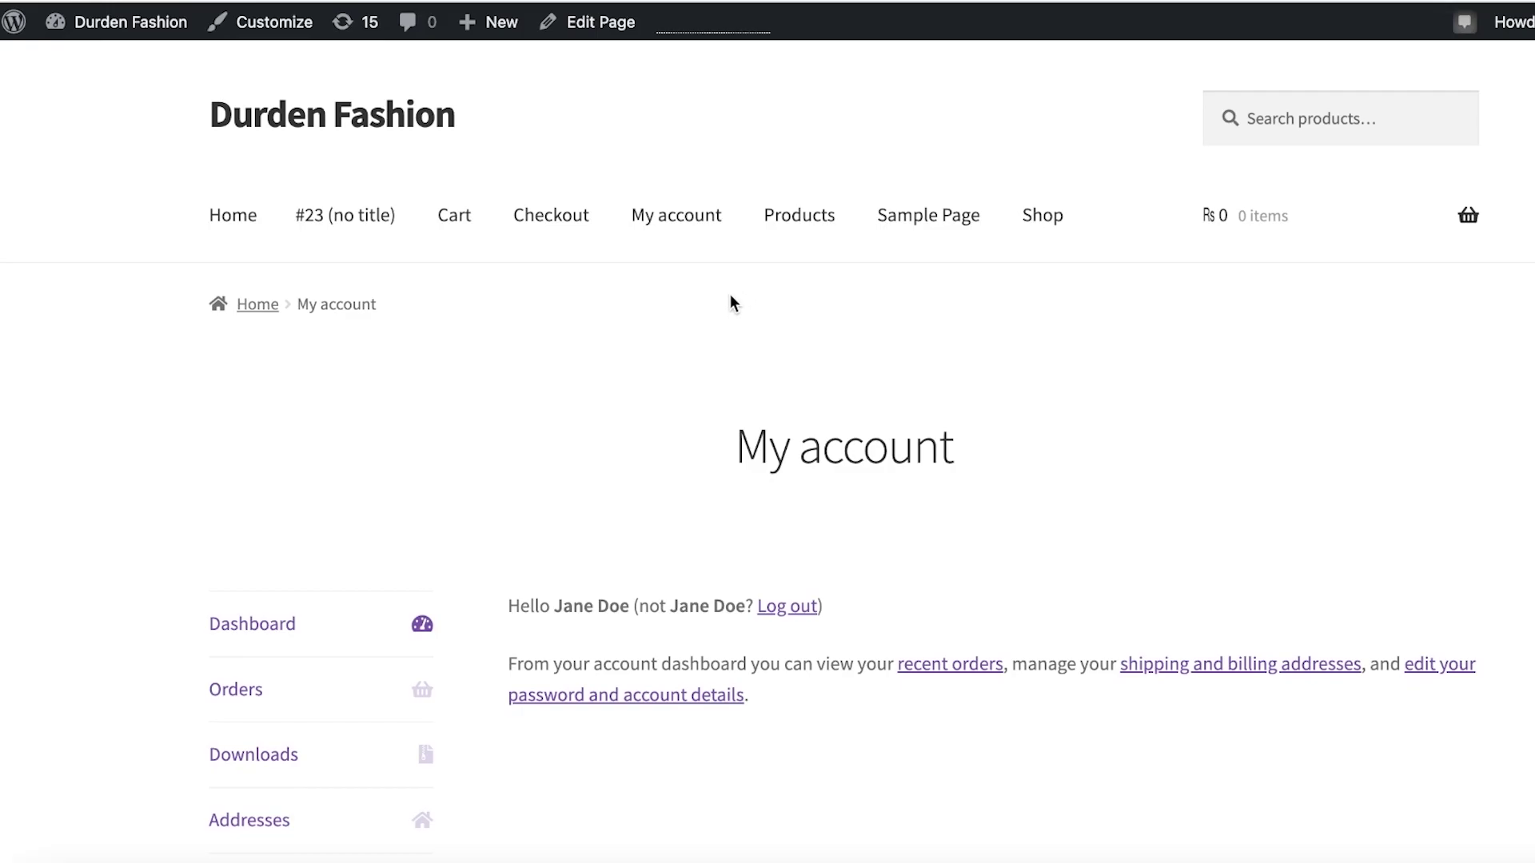
pyautogui.scroll(-6, 716, 308)
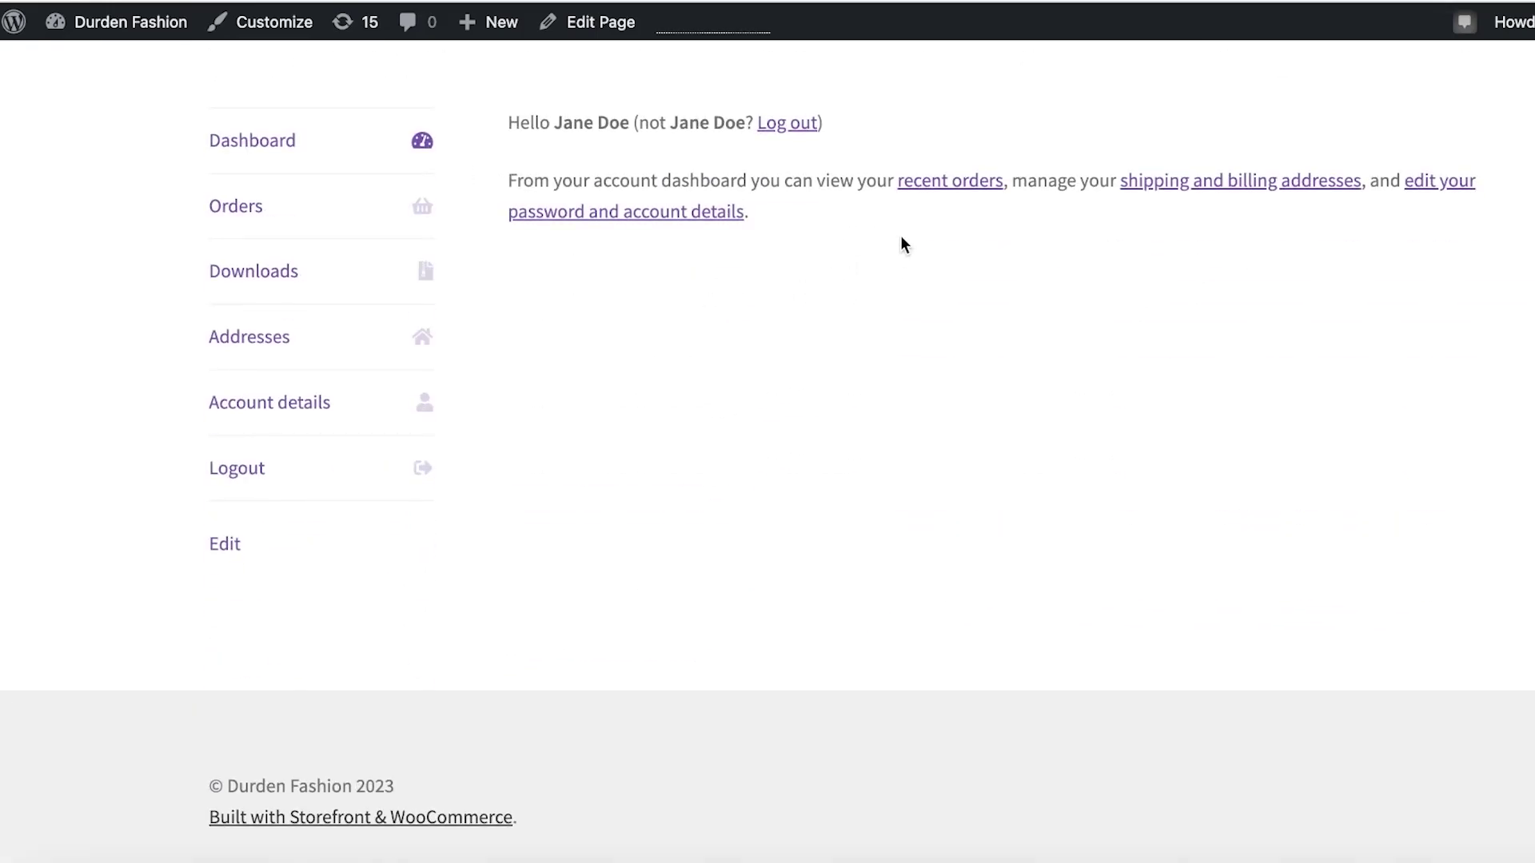
pyautogui.scroll(6, 900, 244)
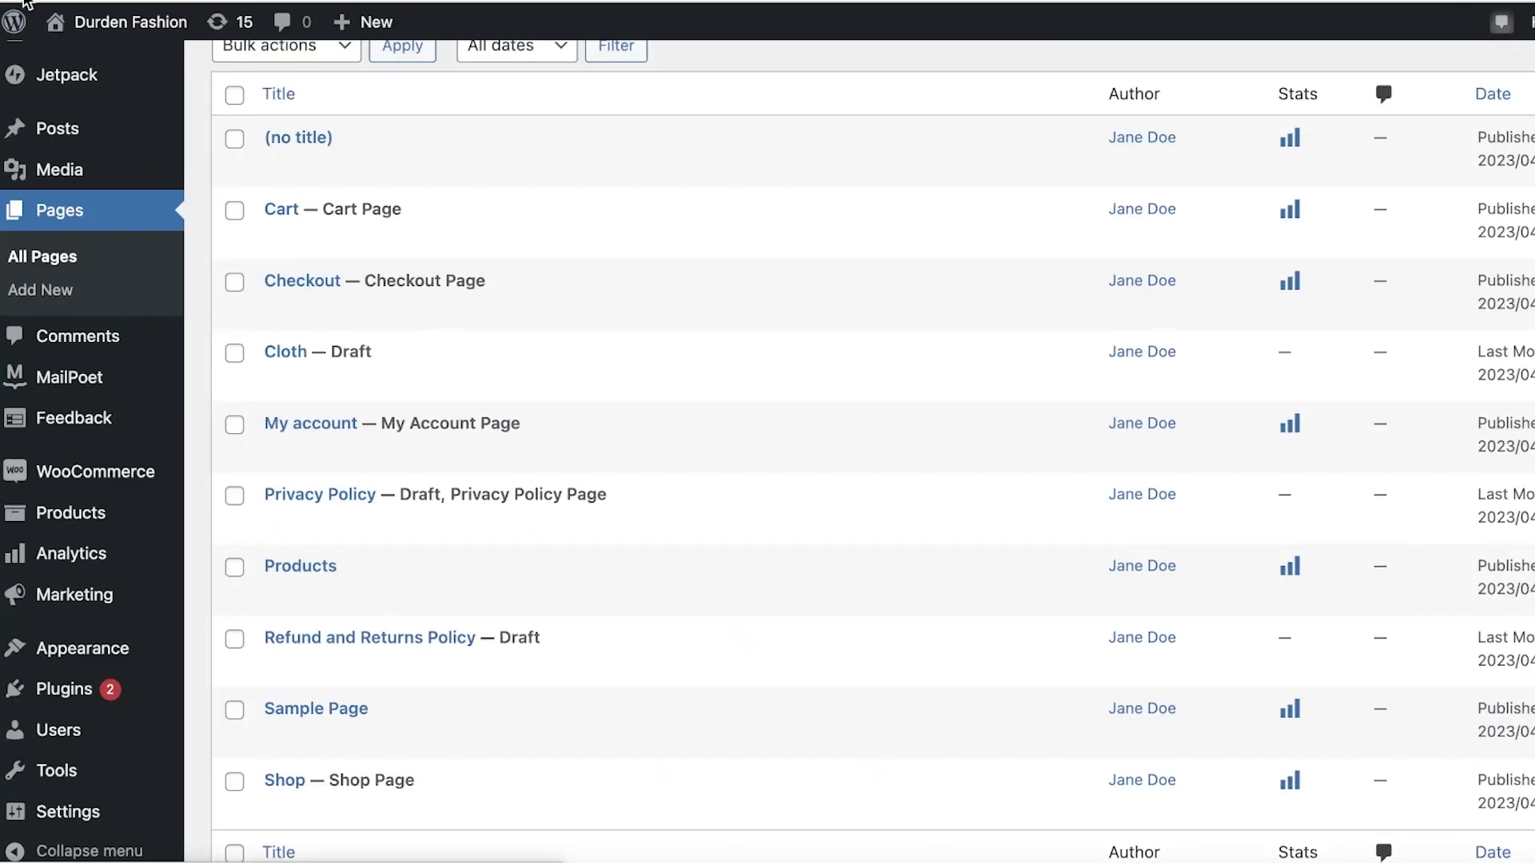
pyautogui.moveTo(264, 414)
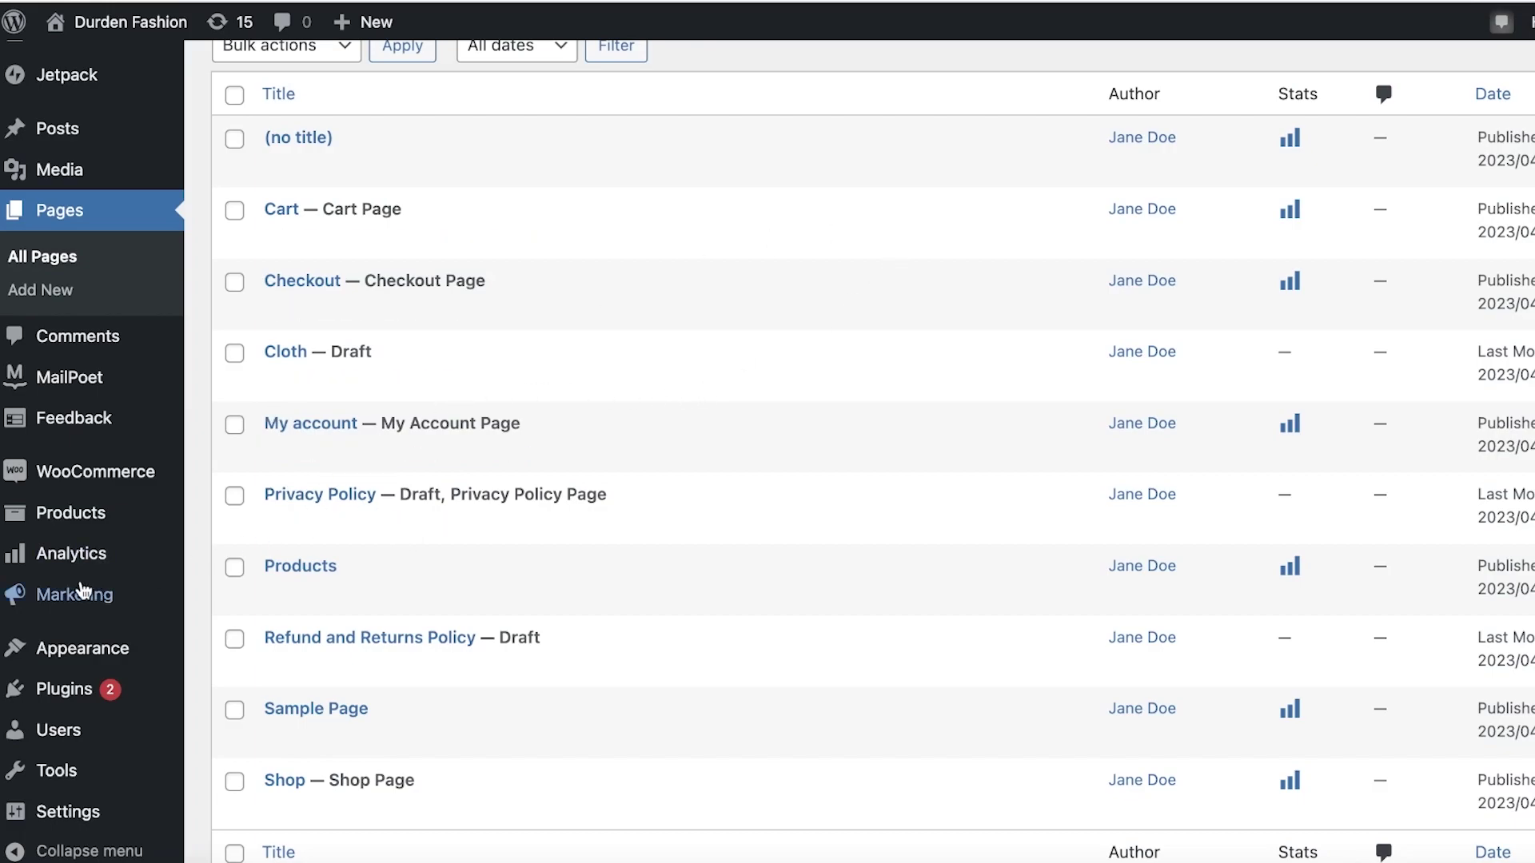
pyautogui.moveTo(80, 588)
pyautogui.scroll(3, 80, 588)
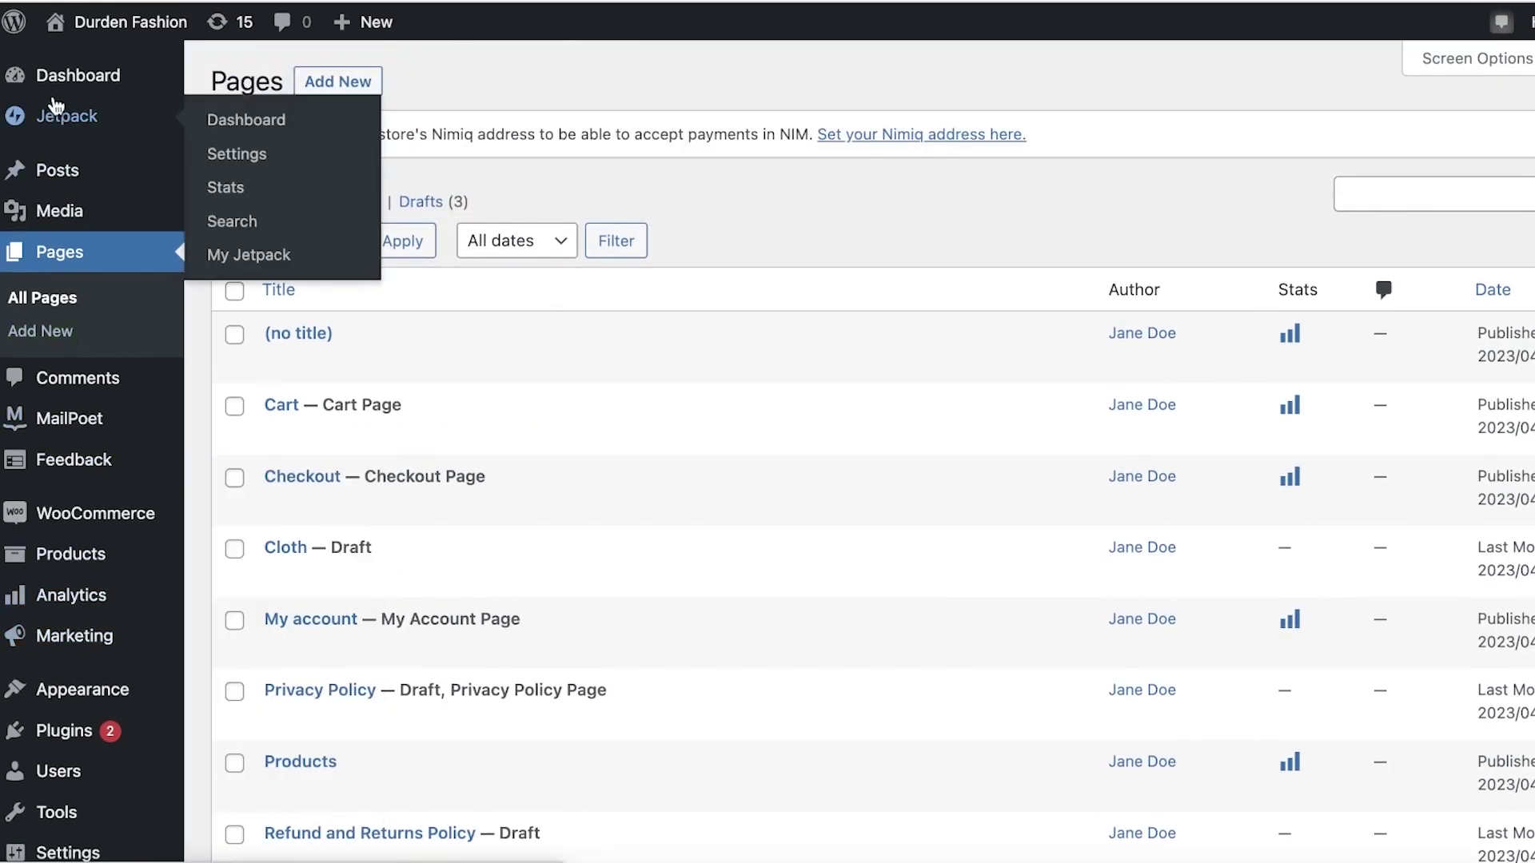
pyautogui.moveTo(56, 100)
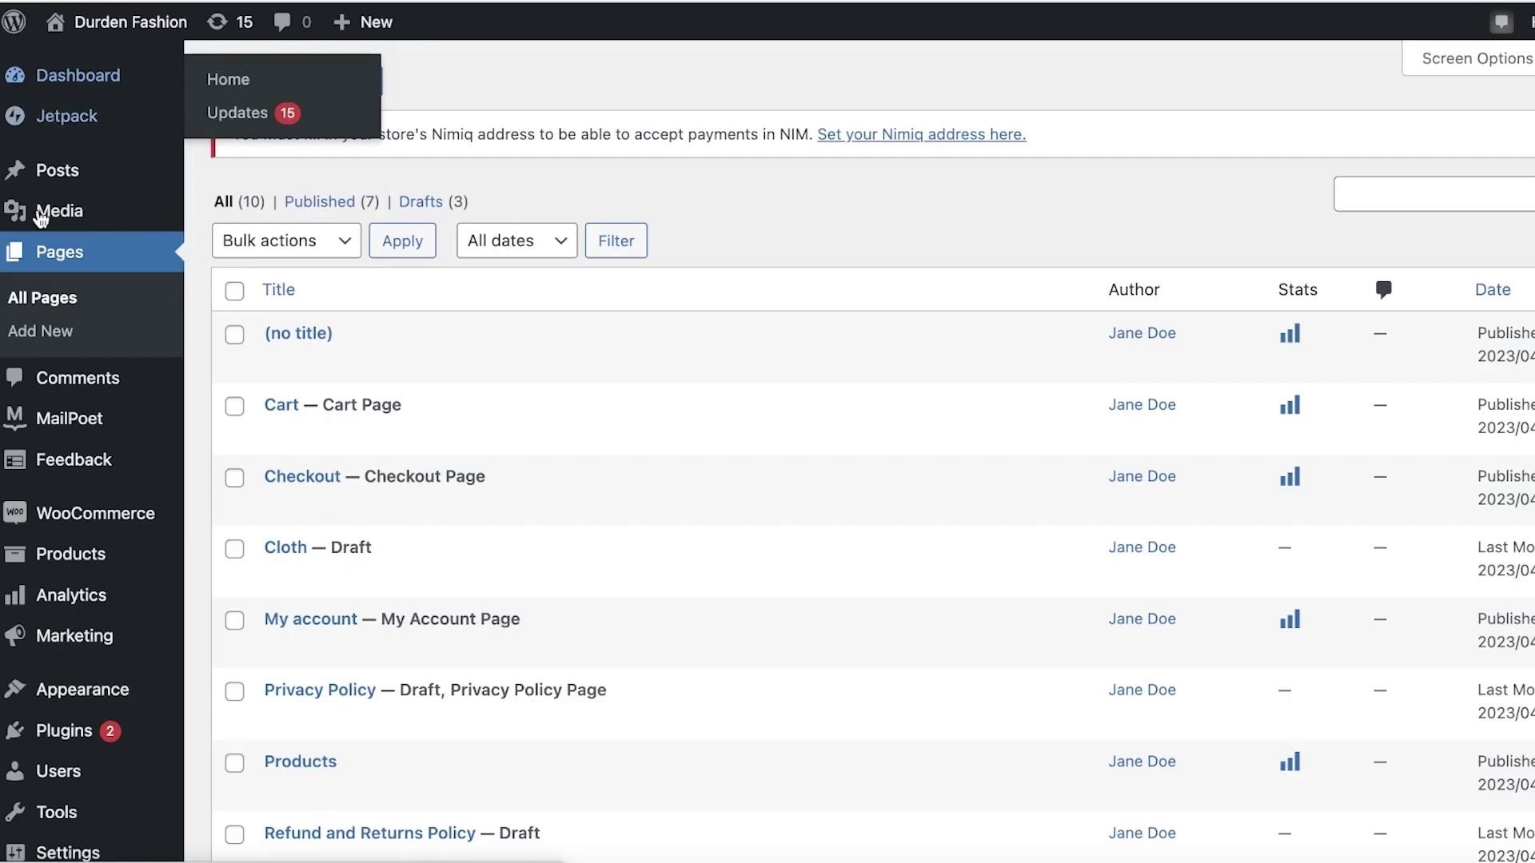
pyautogui.moveTo(51, 738)
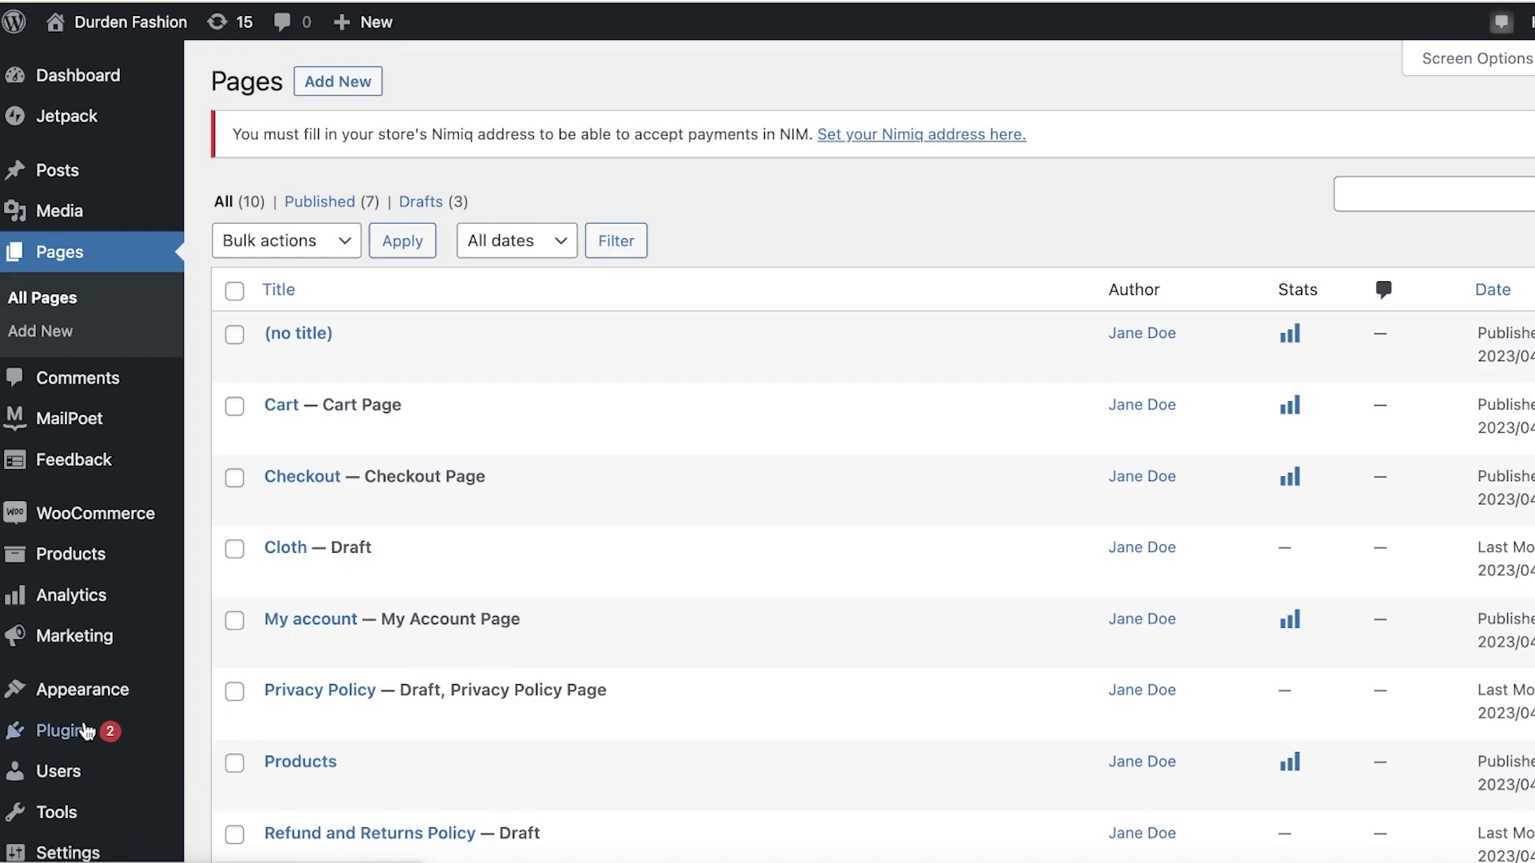
# Step: Search the plugin directory for 'elementor' and install Elementor Website Builder
pyautogui.click(239, 767)
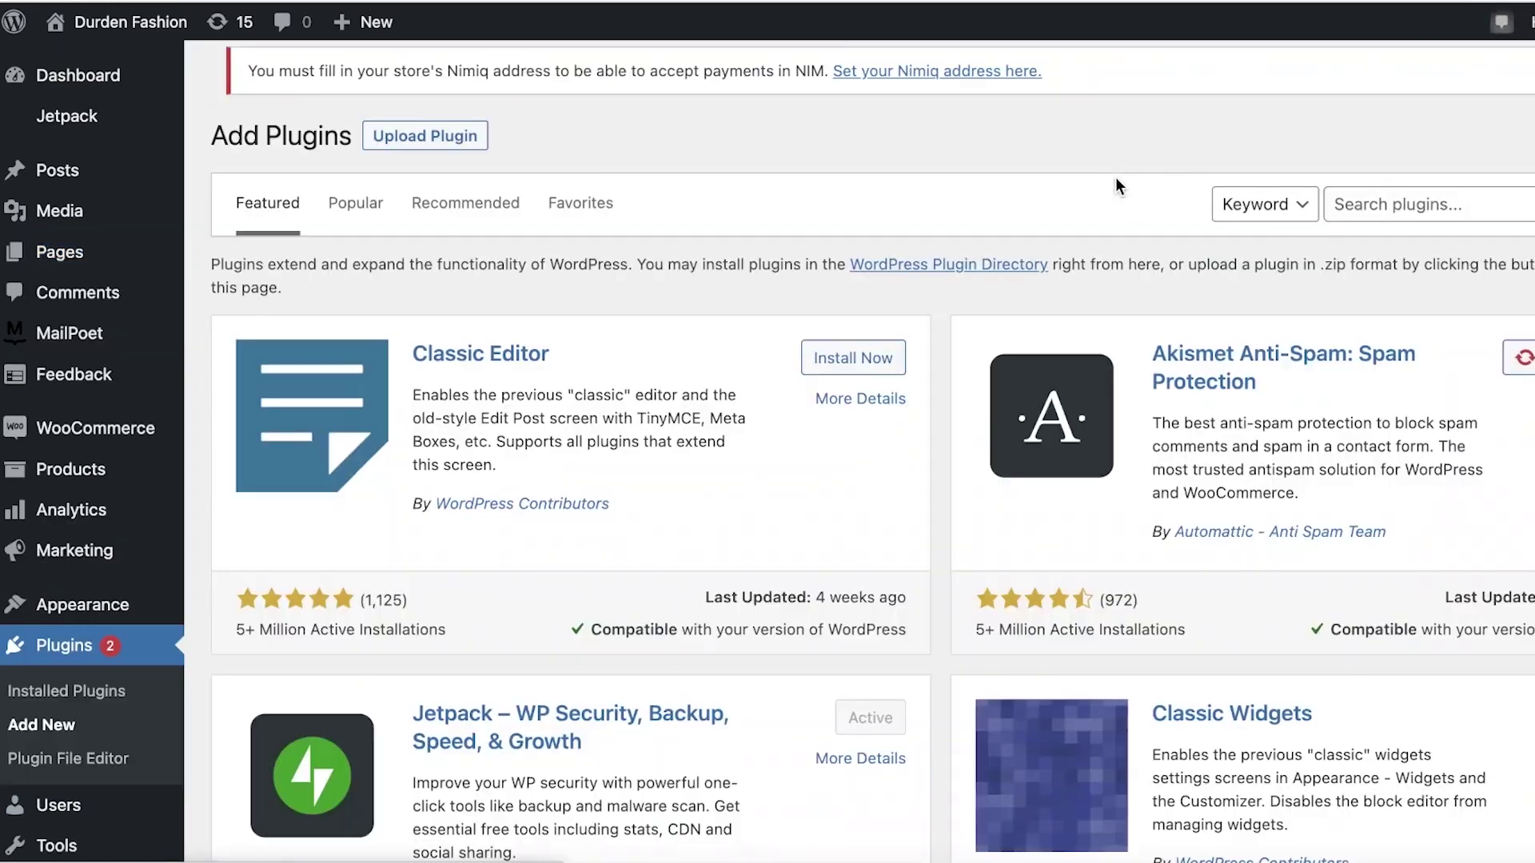
pyautogui.click(1407, 205)
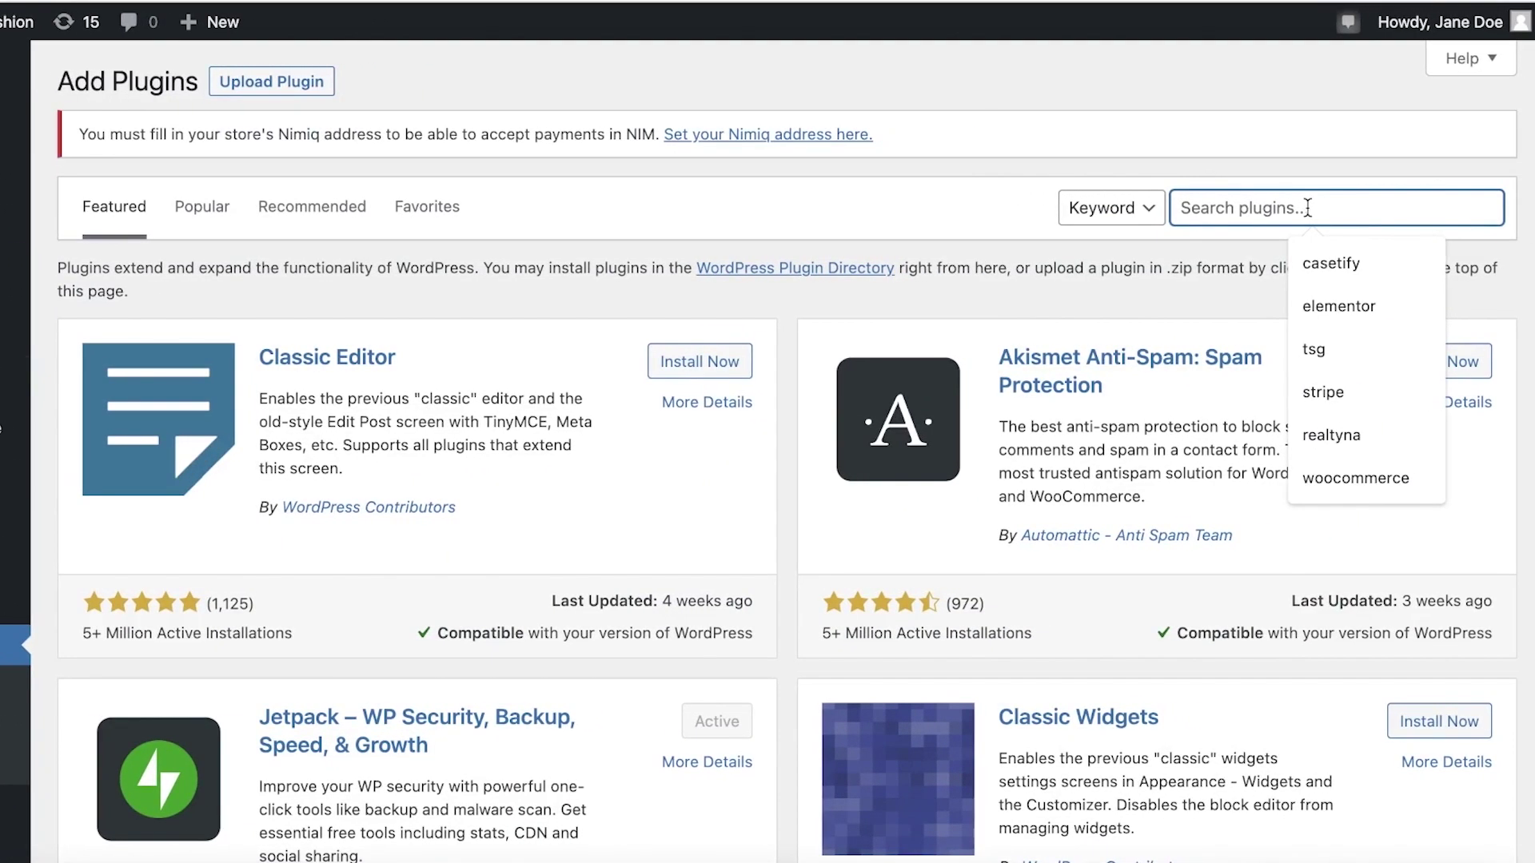
pyautogui.click(1345, 318)
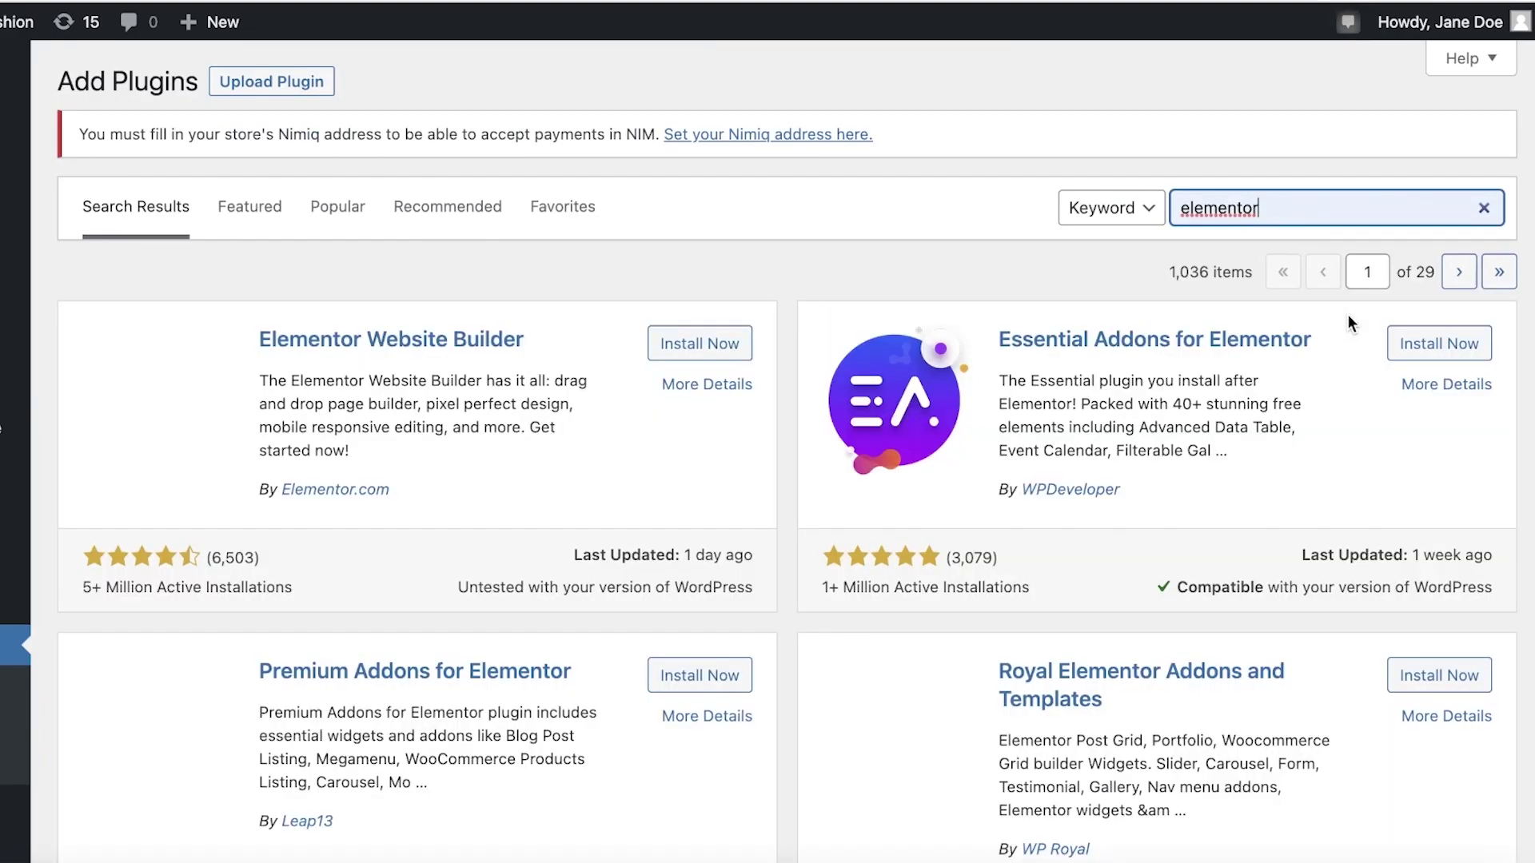
pyautogui.click(735, 345)
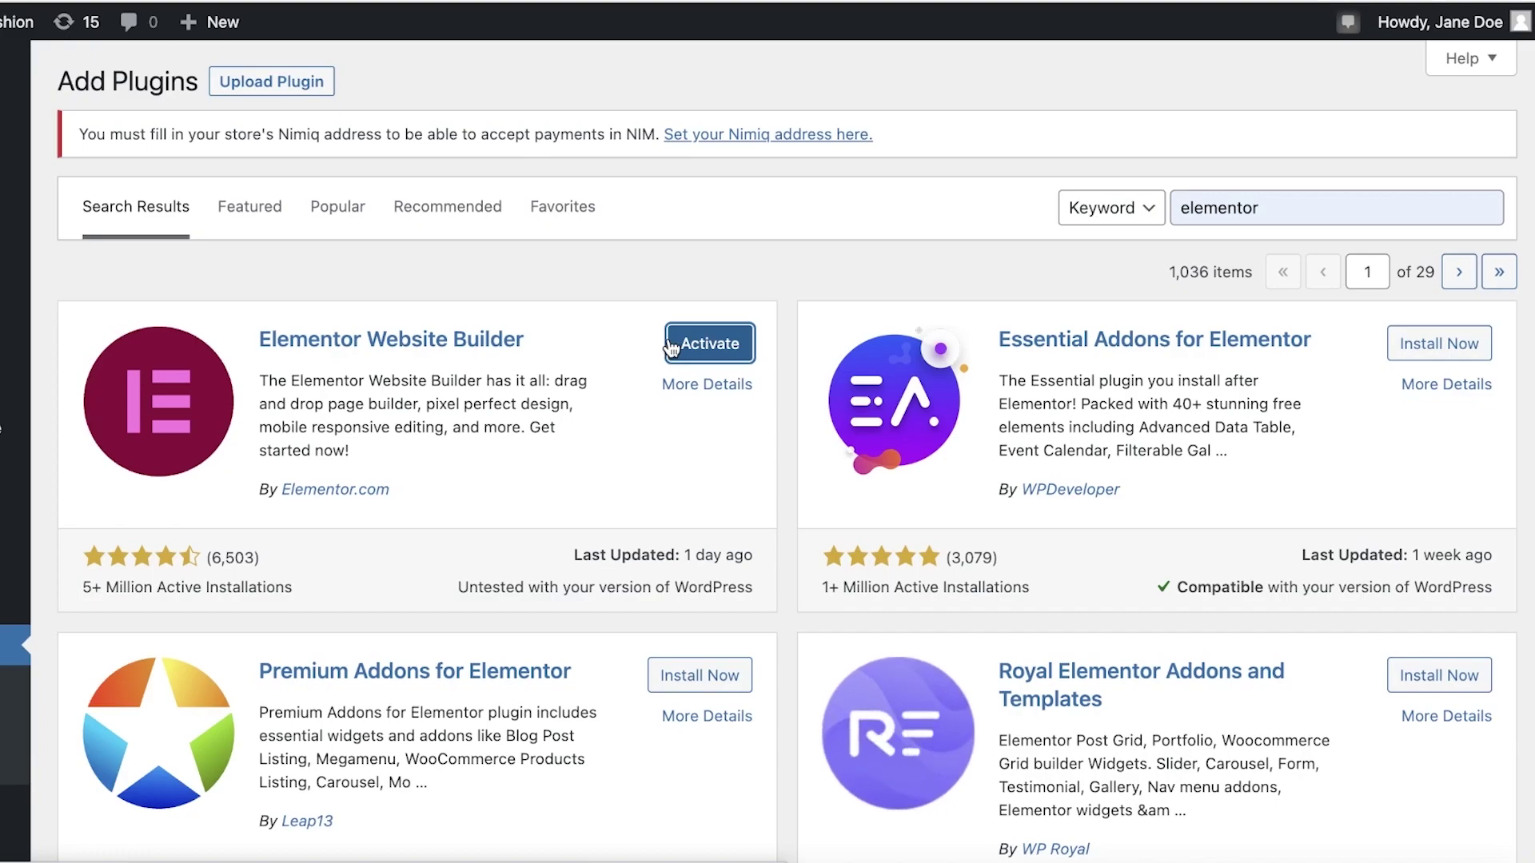
# Step: Activate Elementor and connect the site to a new Elementor account via Google sign-in
pyautogui.click(671, 350)
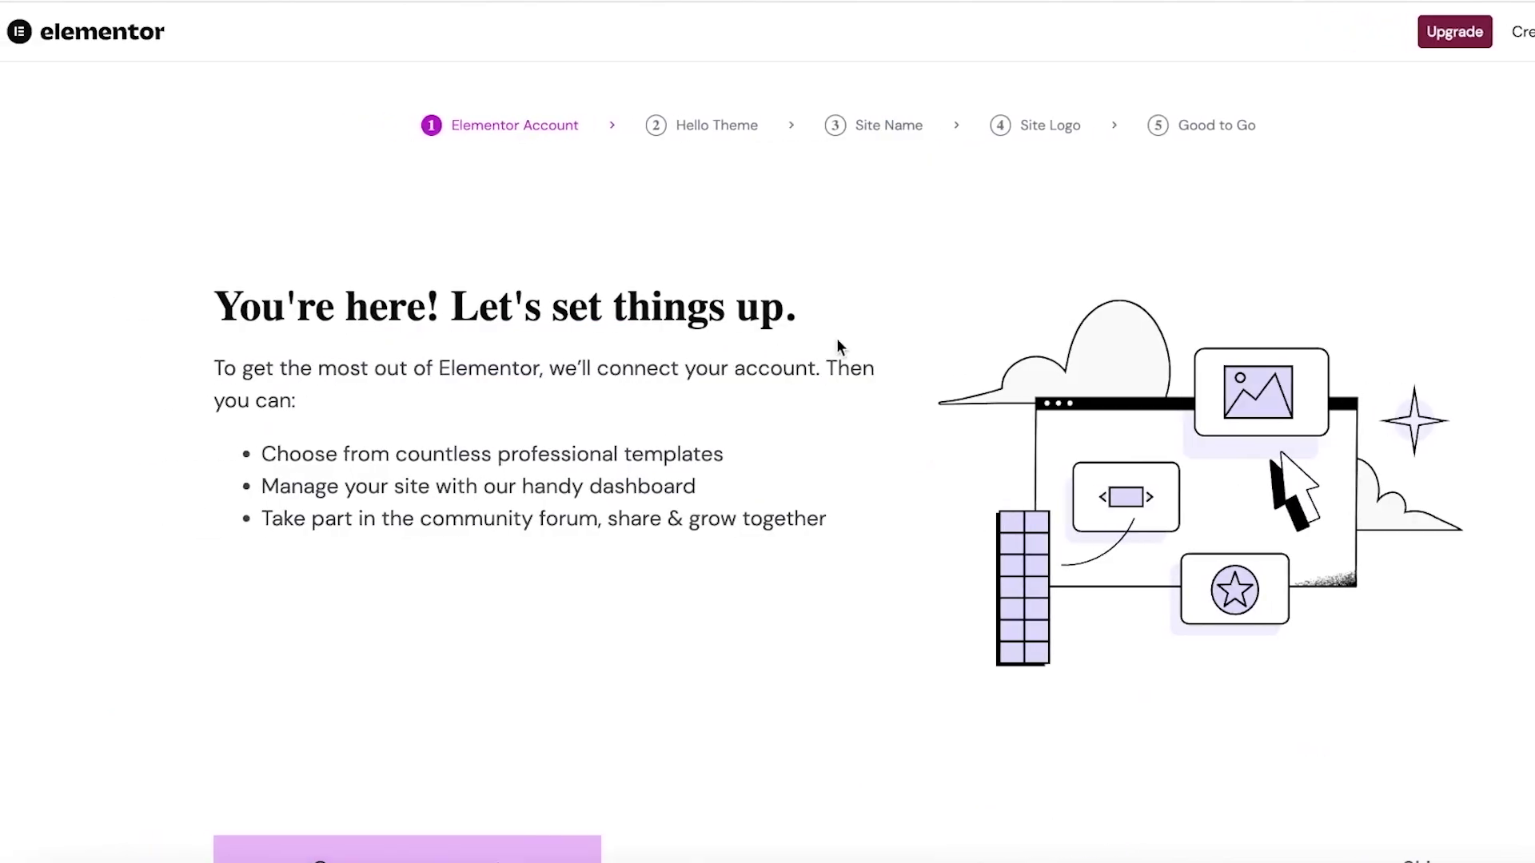
pyautogui.scroll(-1, 418, 703)
pyautogui.click(367, 808)
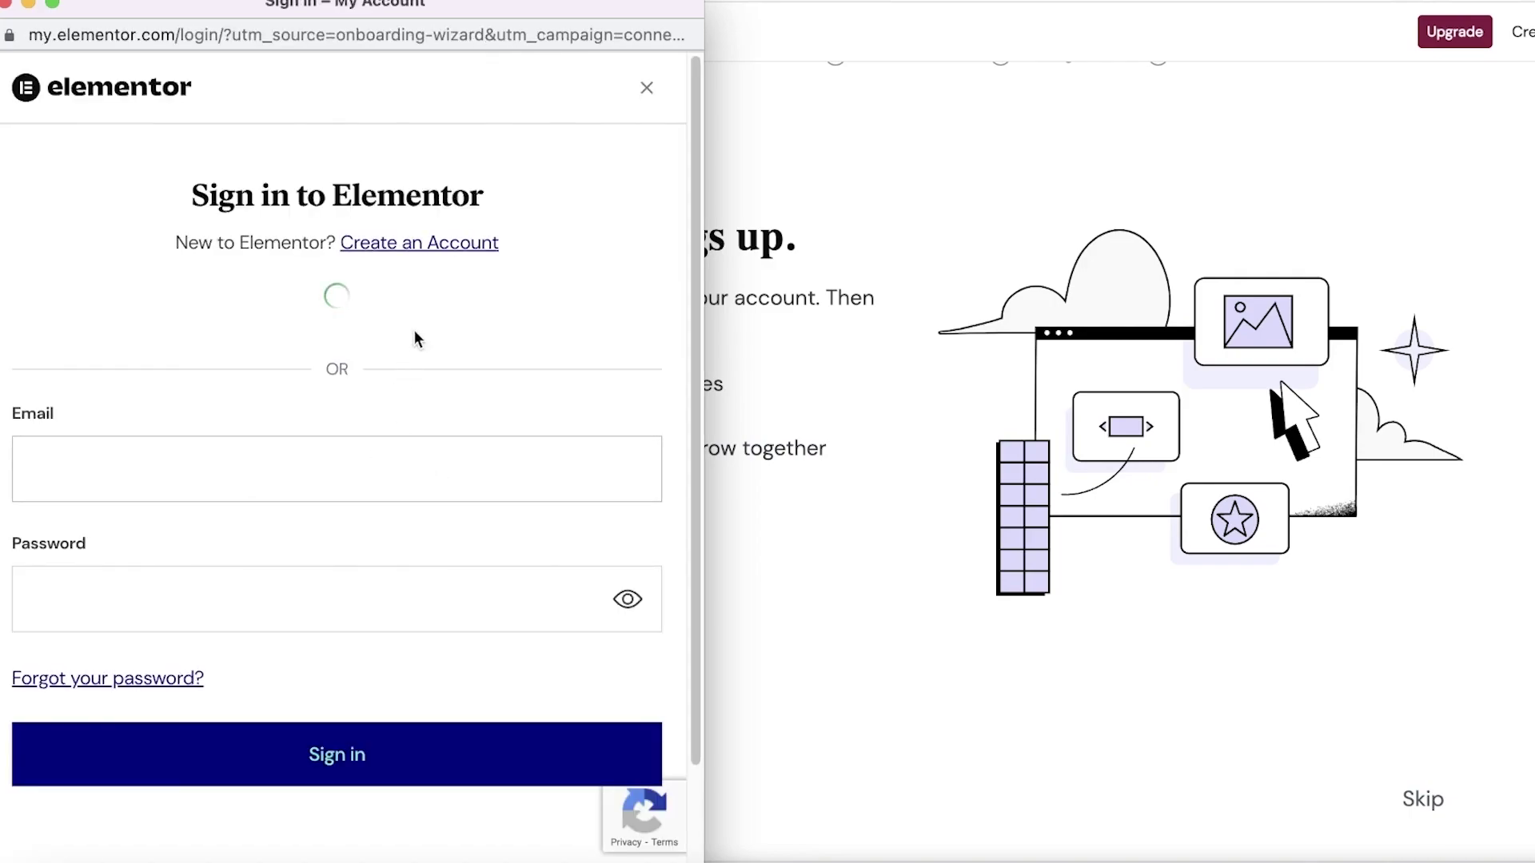
pyautogui.scroll(-1, 346, 394)
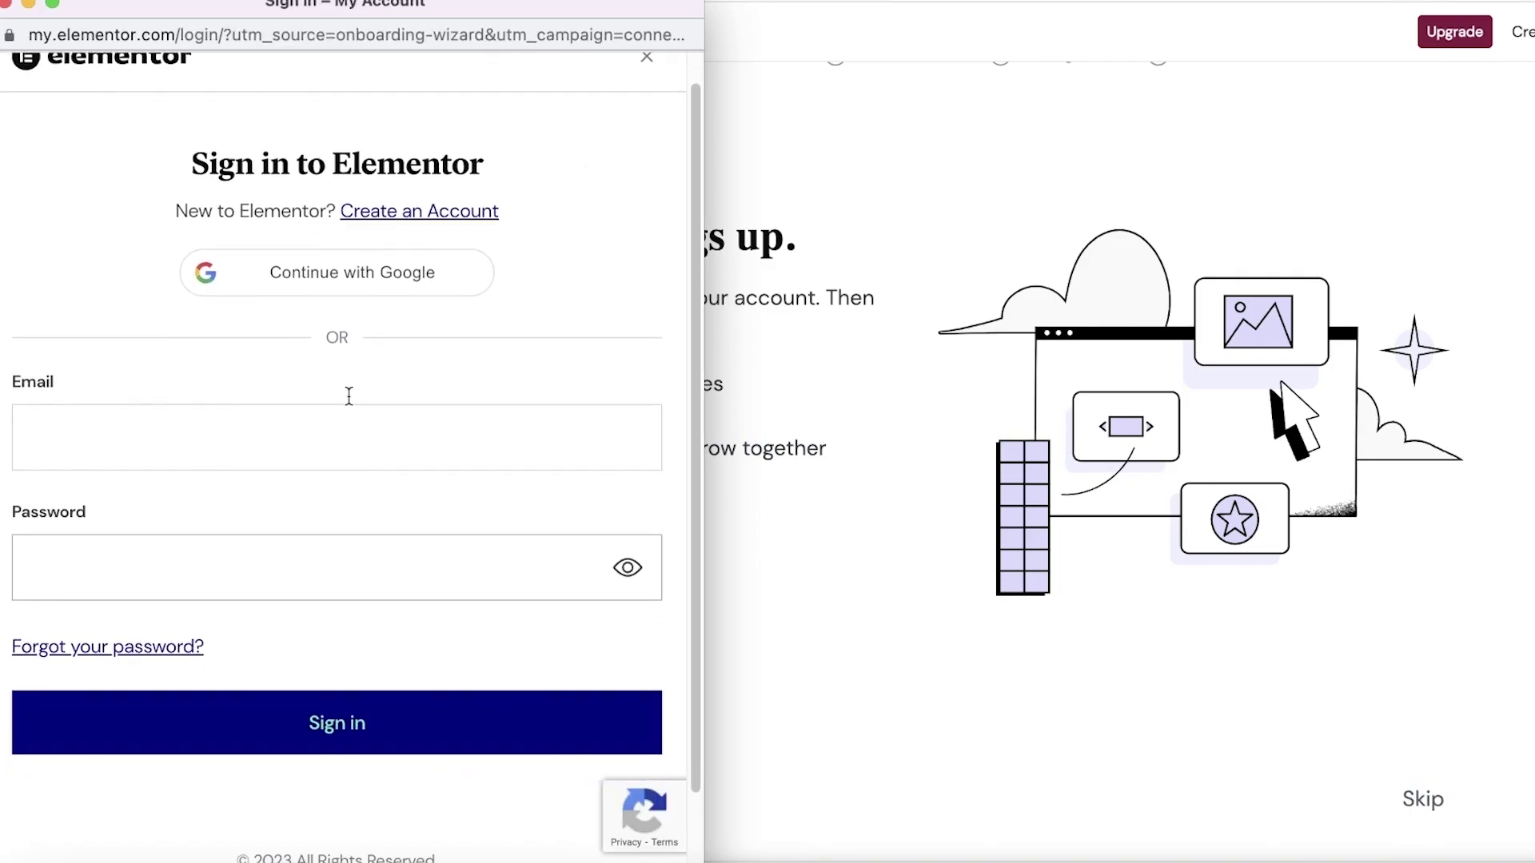
pyautogui.click(357, 272)
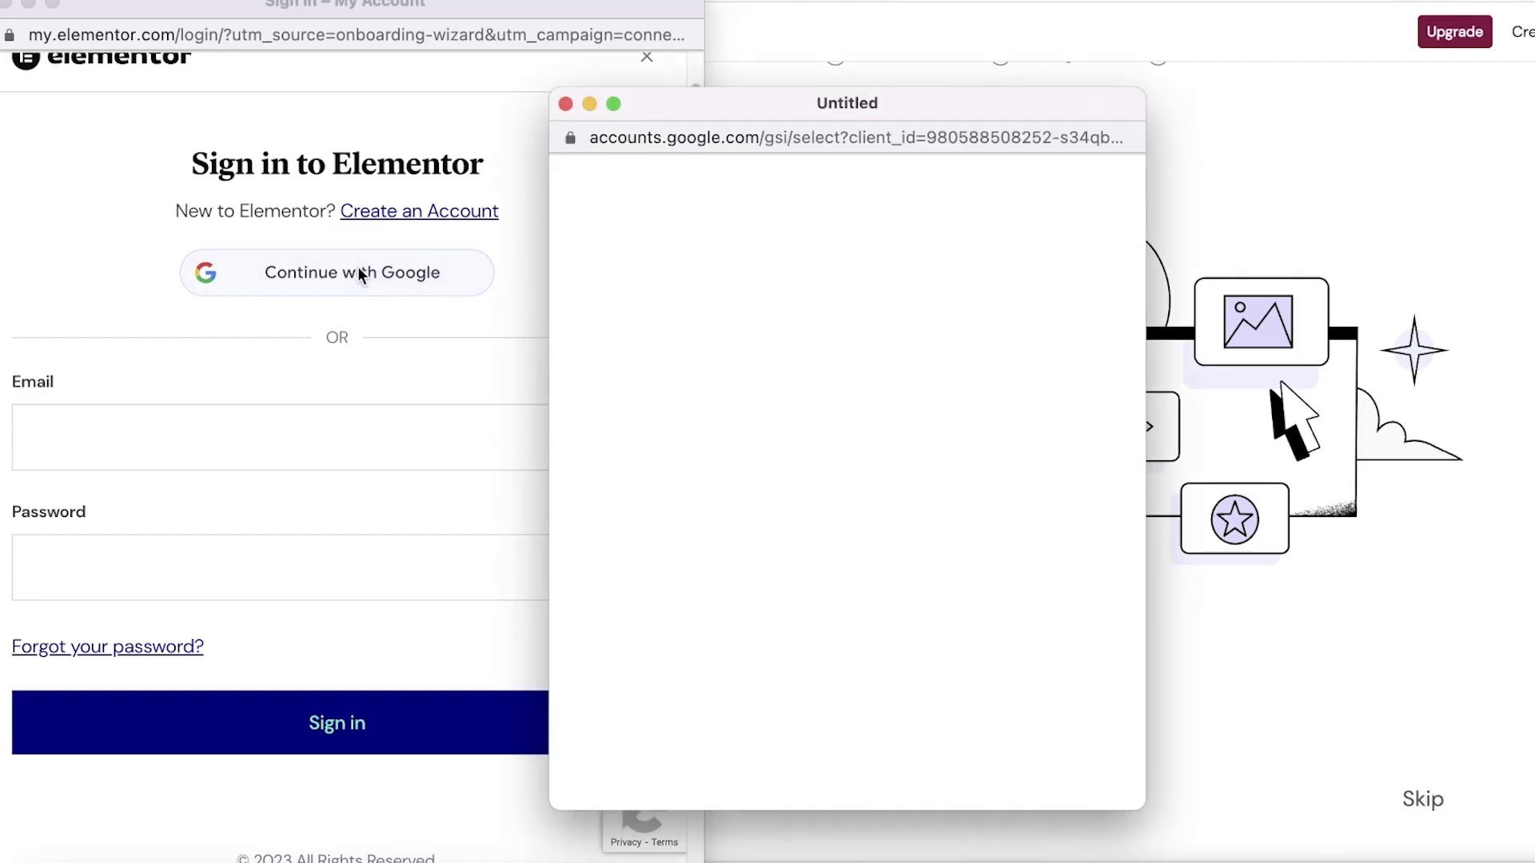
pyautogui.click(660, 464)
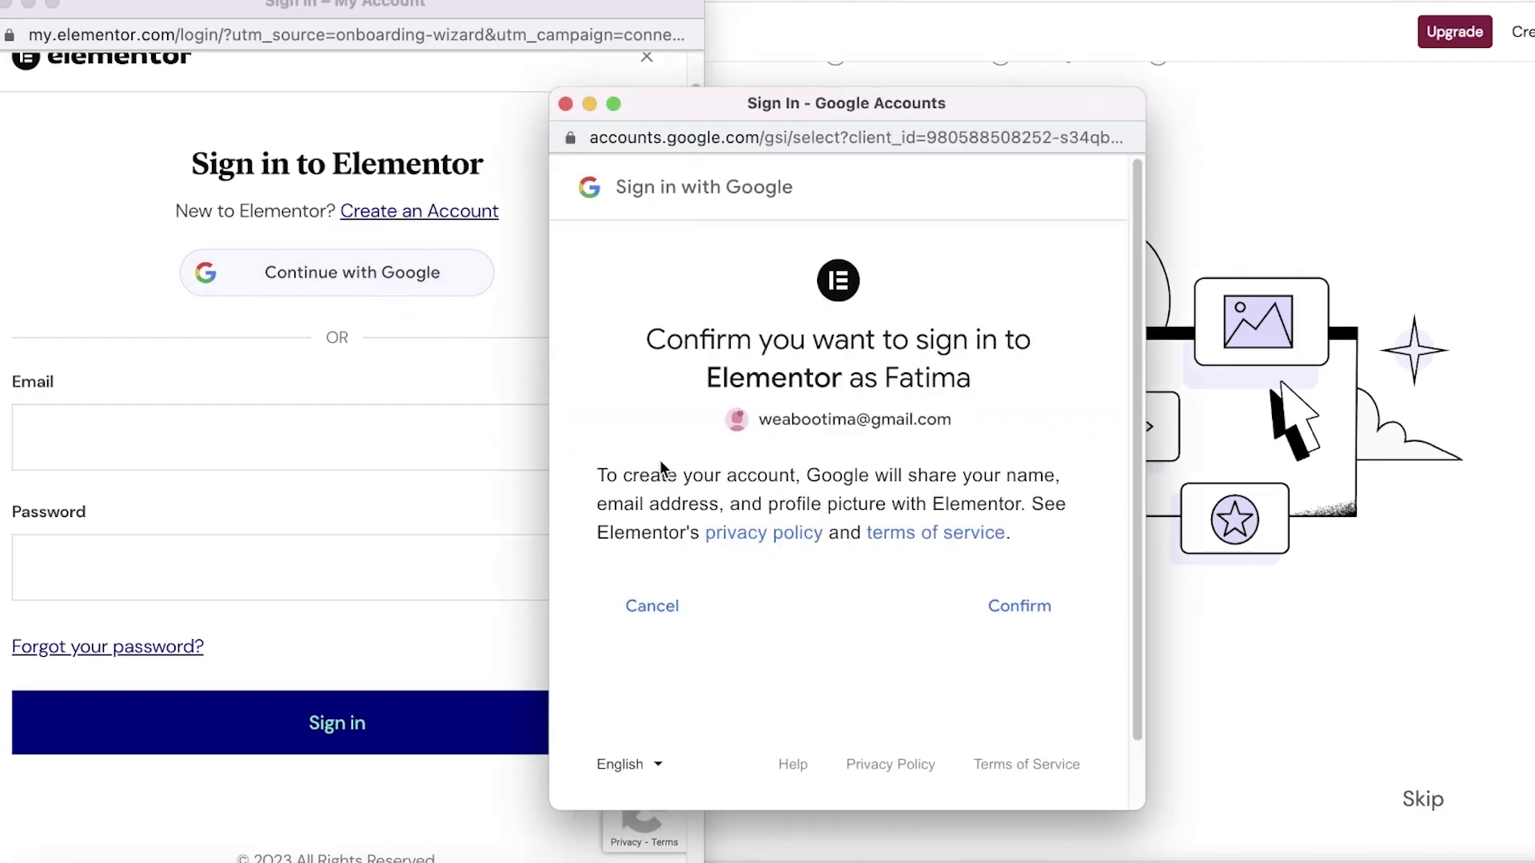
pyautogui.click(1020, 601)
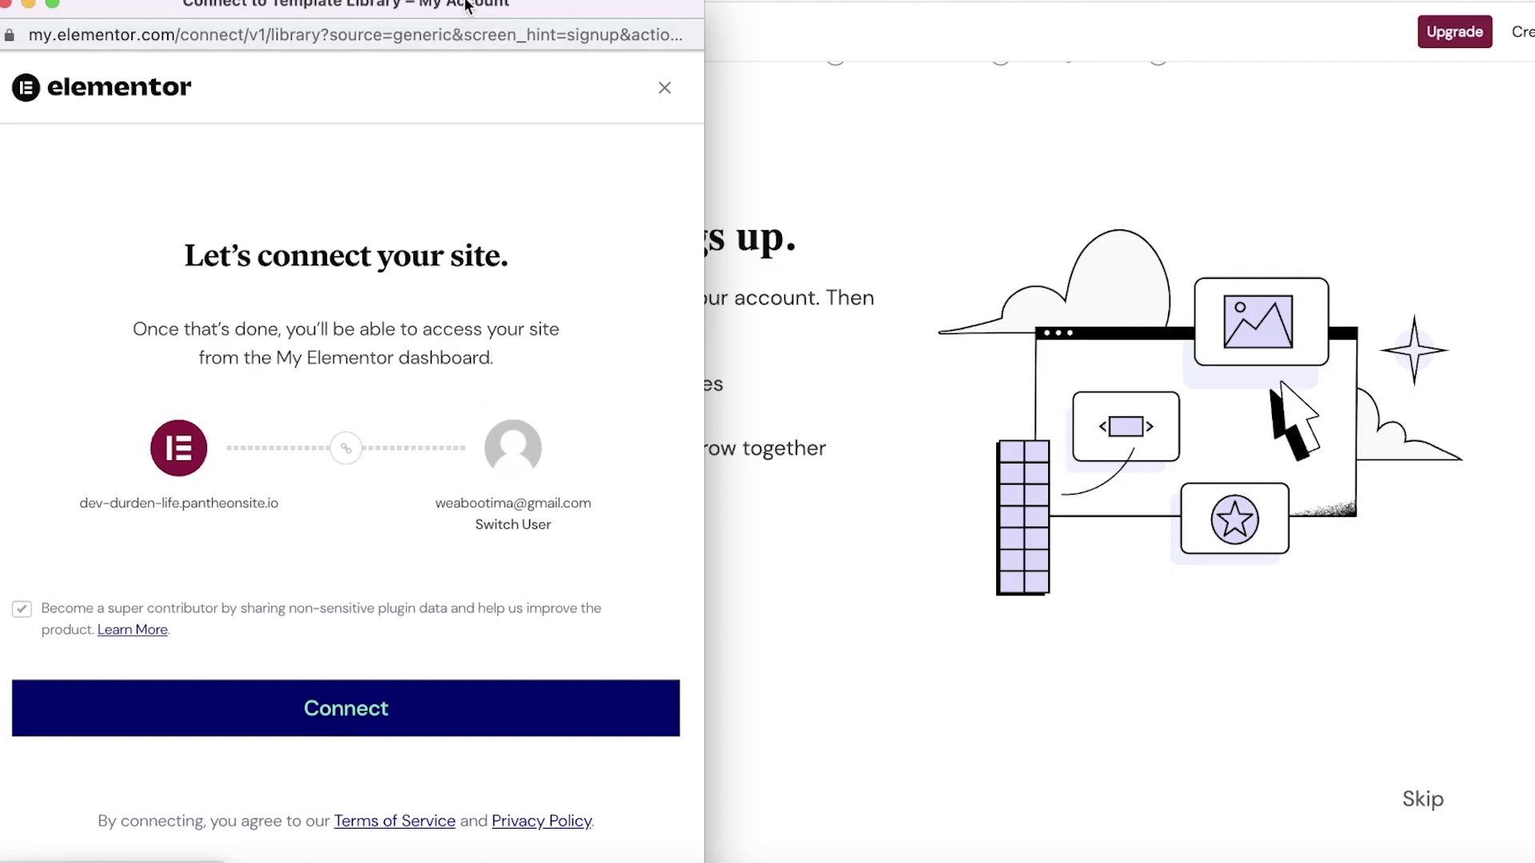
pyautogui.moveTo(456, 3); pyautogui.dragTo(730, 0)
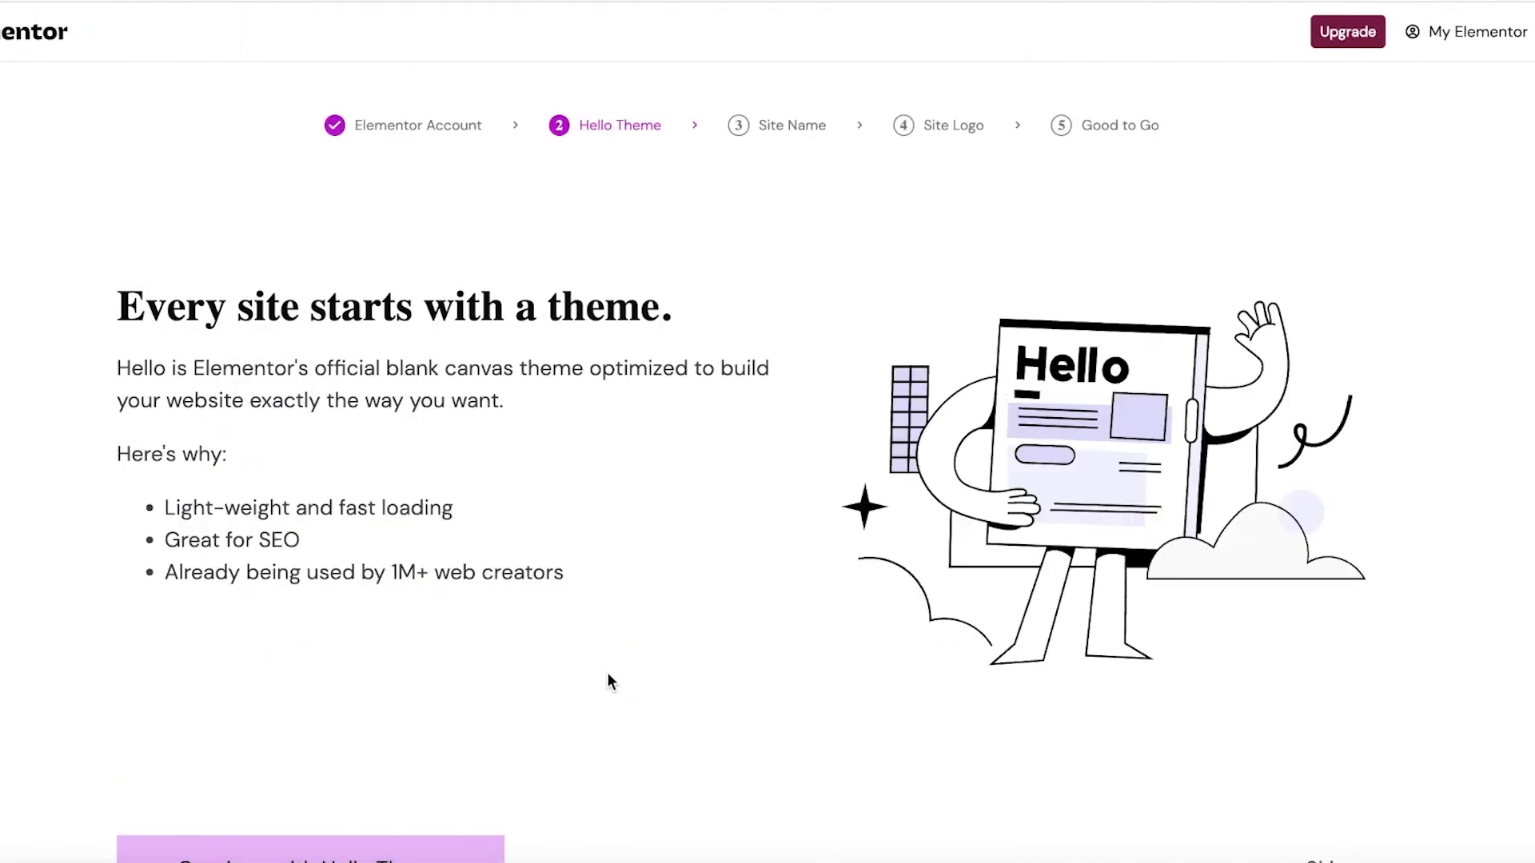
# Step: Skip the Hello Theme, Site Name and Site Logo steps and dismiss What's New
pyautogui.scroll(-1, 607, 674)
pyautogui.click(1313, 806)
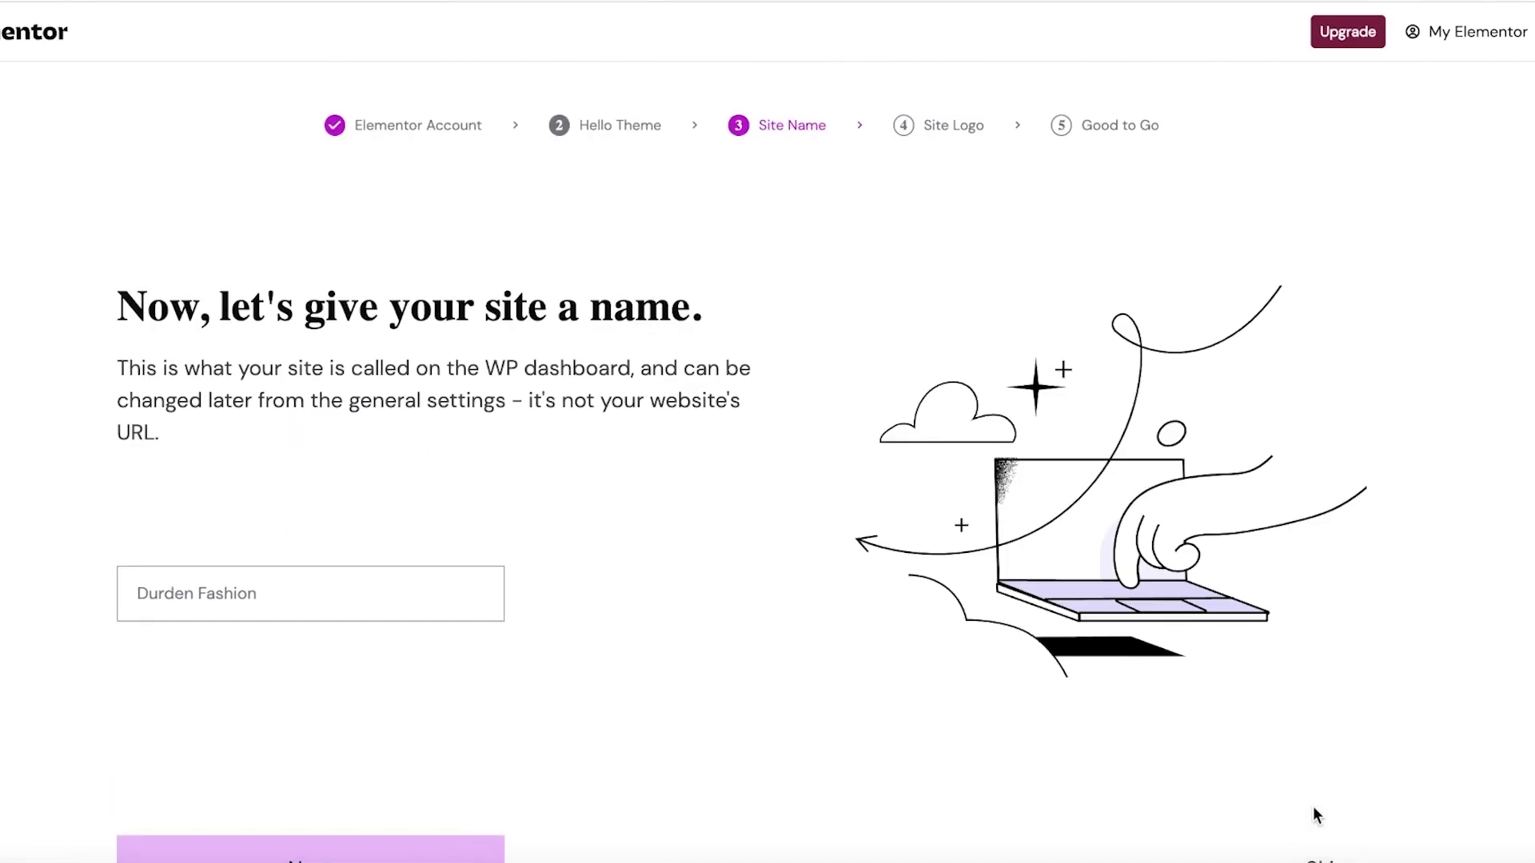
pyautogui.click(1319, 852)
pyautogui.scroll(-1, 1289, 780)
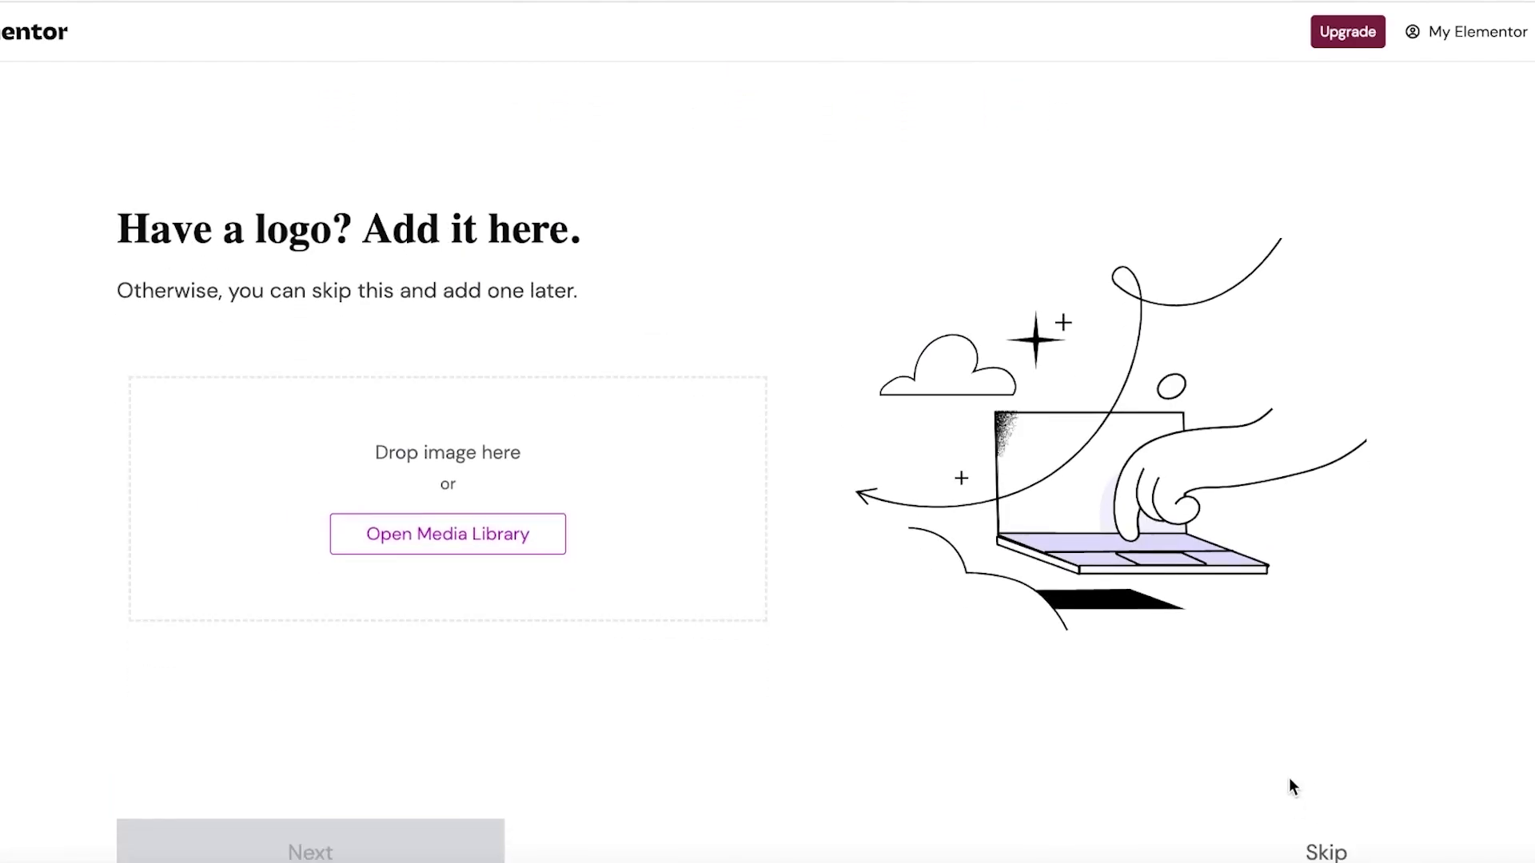
pyautogui.click(1319, 849)
pyautogui.scroll(-1, 1305, 844)
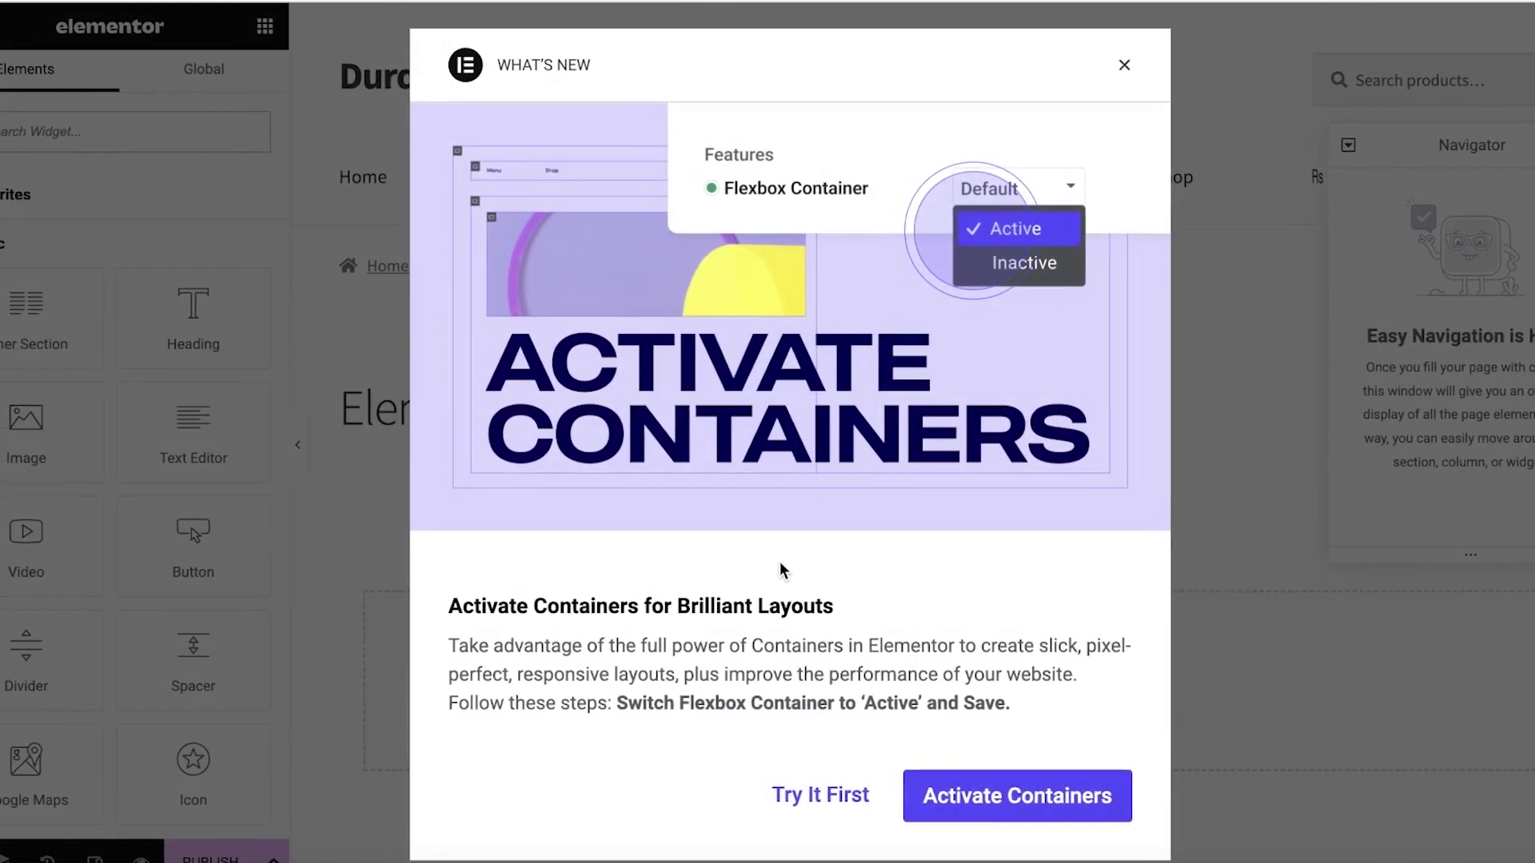
pyautogui.click(1124, 65)
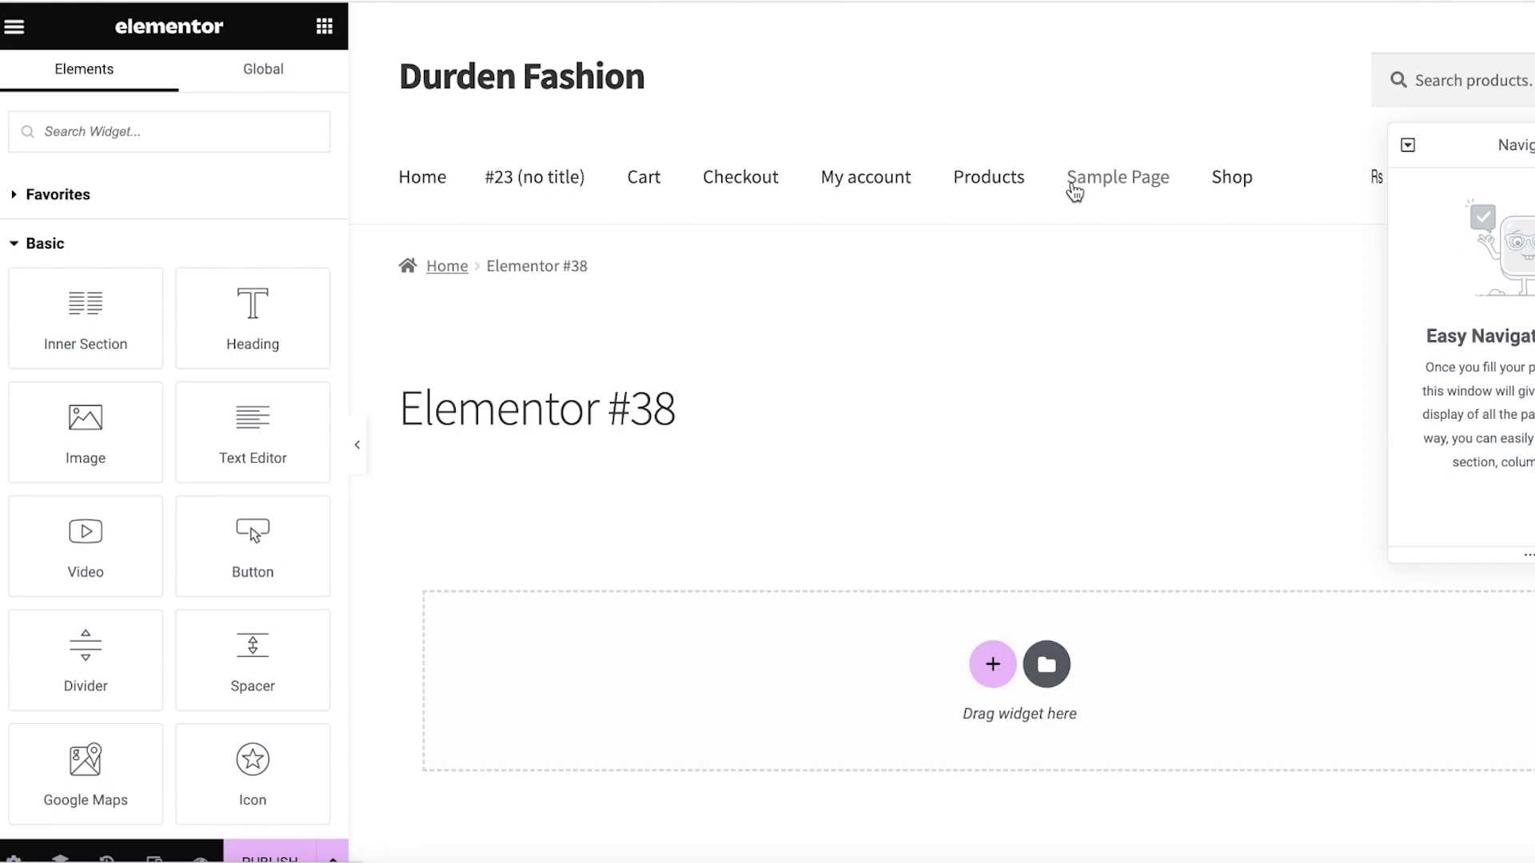
# Step: Return to the WordPress Pages list through the browser's back history
pyautogui.scroll(-1, 925, 201)
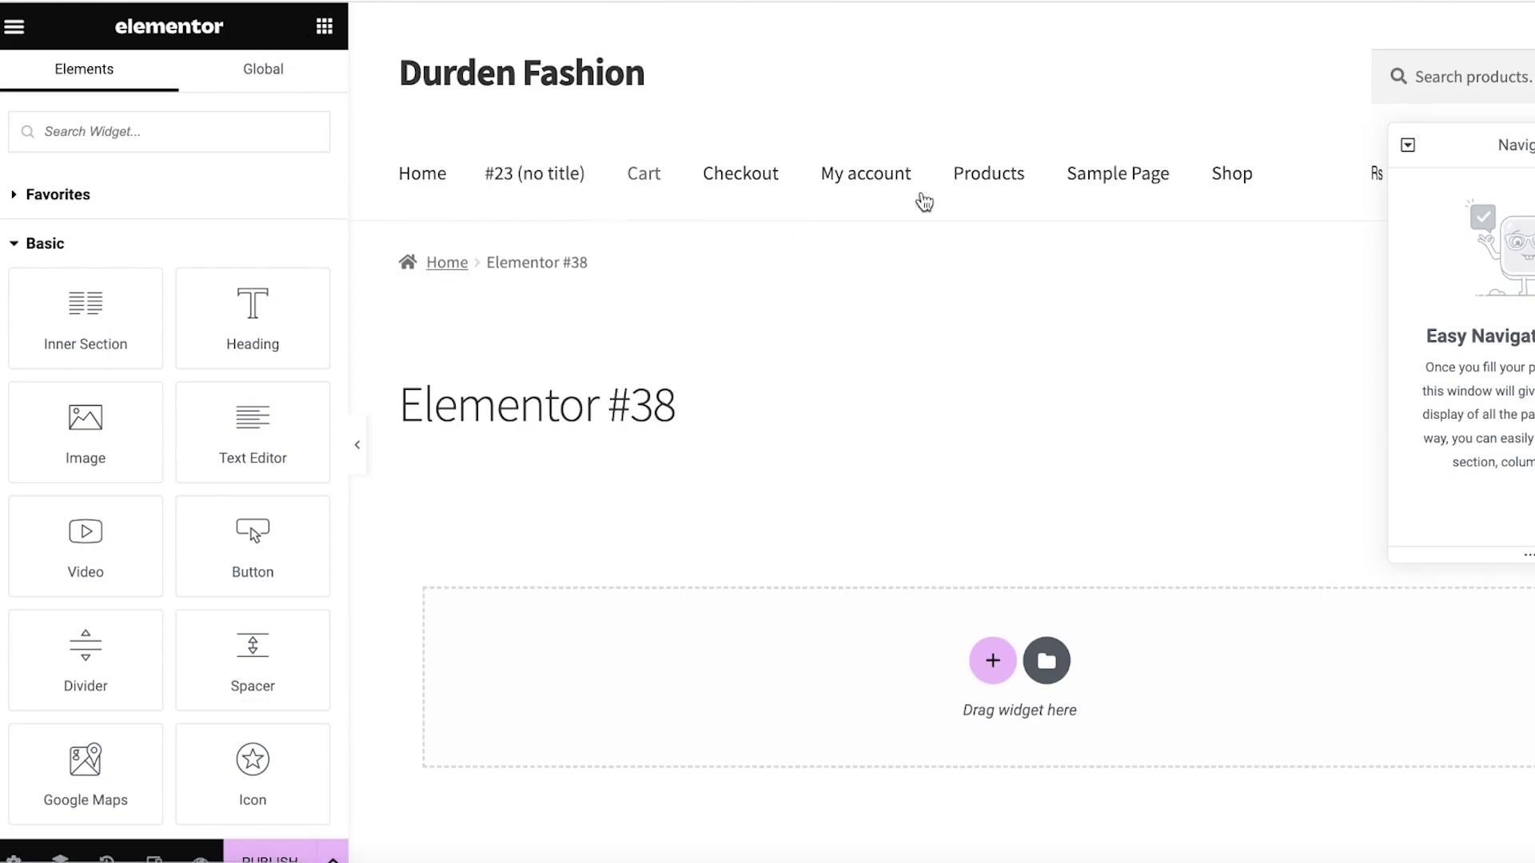
pyautogui.scroll(-1, 925, 201)
pyautogui.rightClick(68, 1)
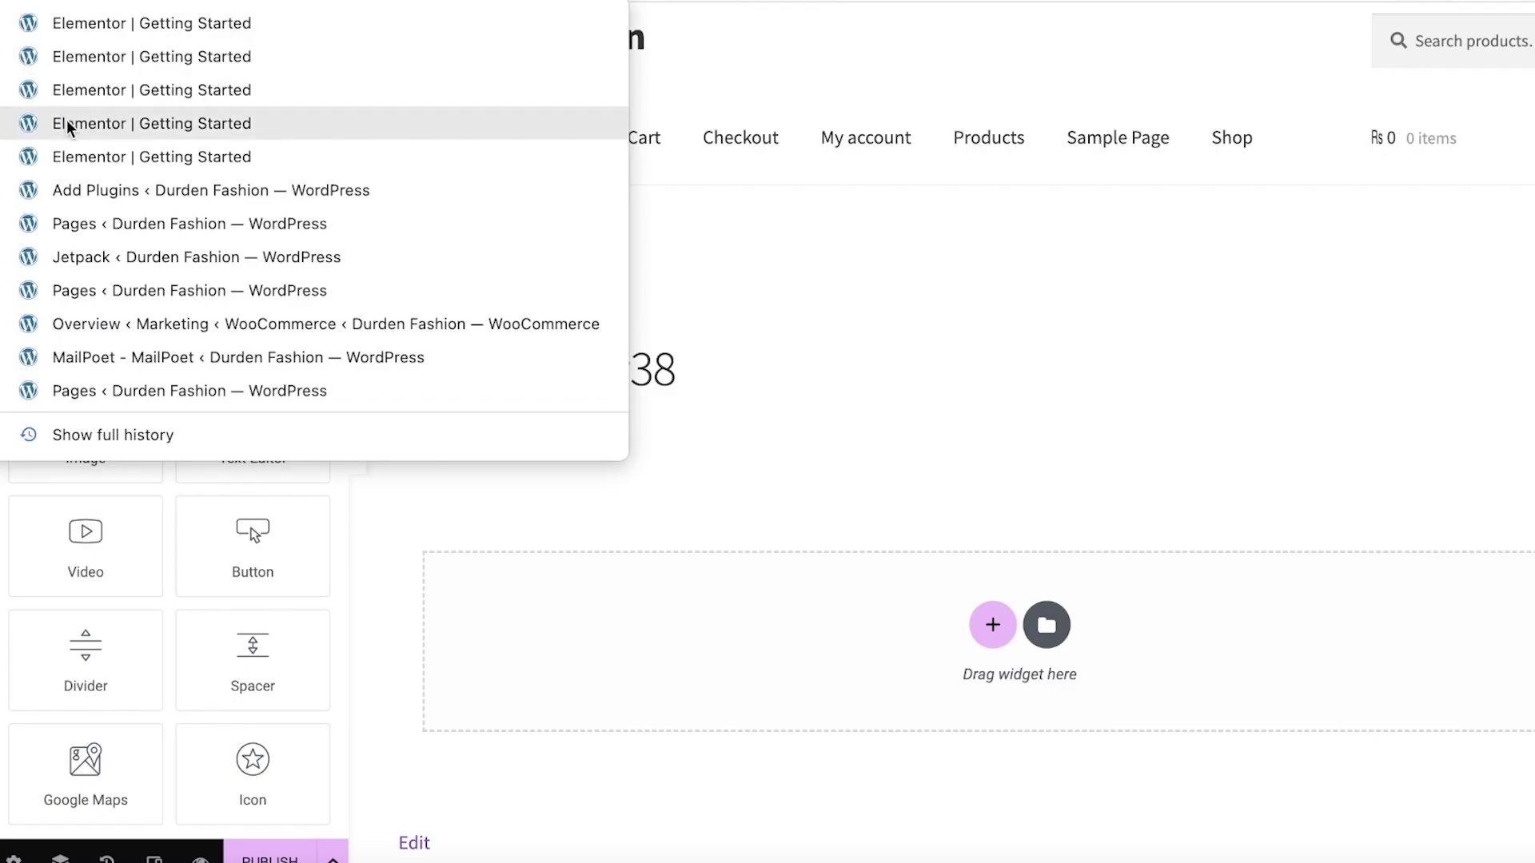
pyautogui.click(80, 232)
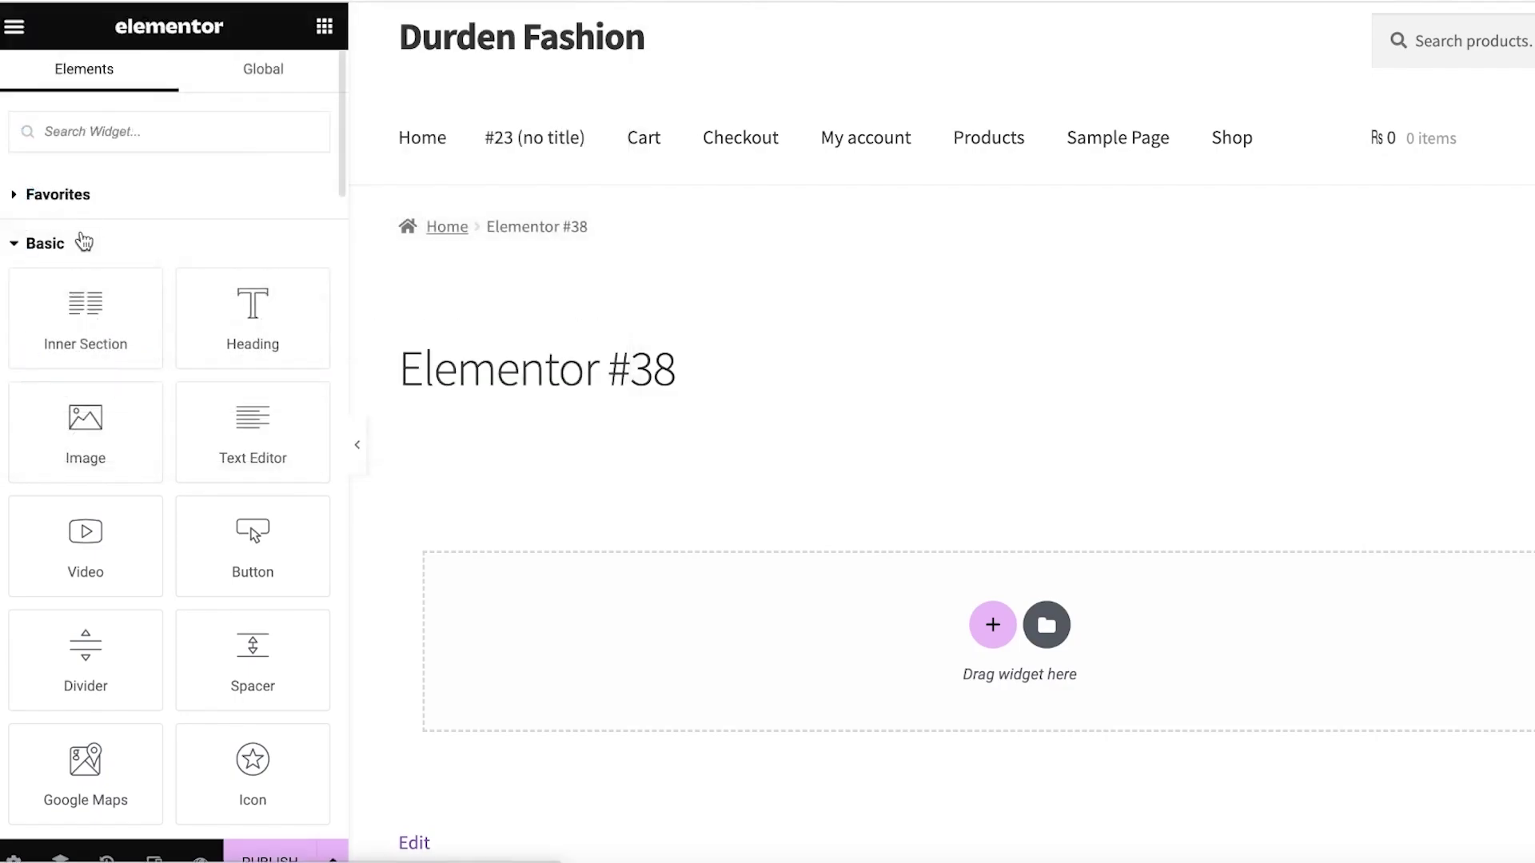
pyautogui.scroll(-3, 68, 400)
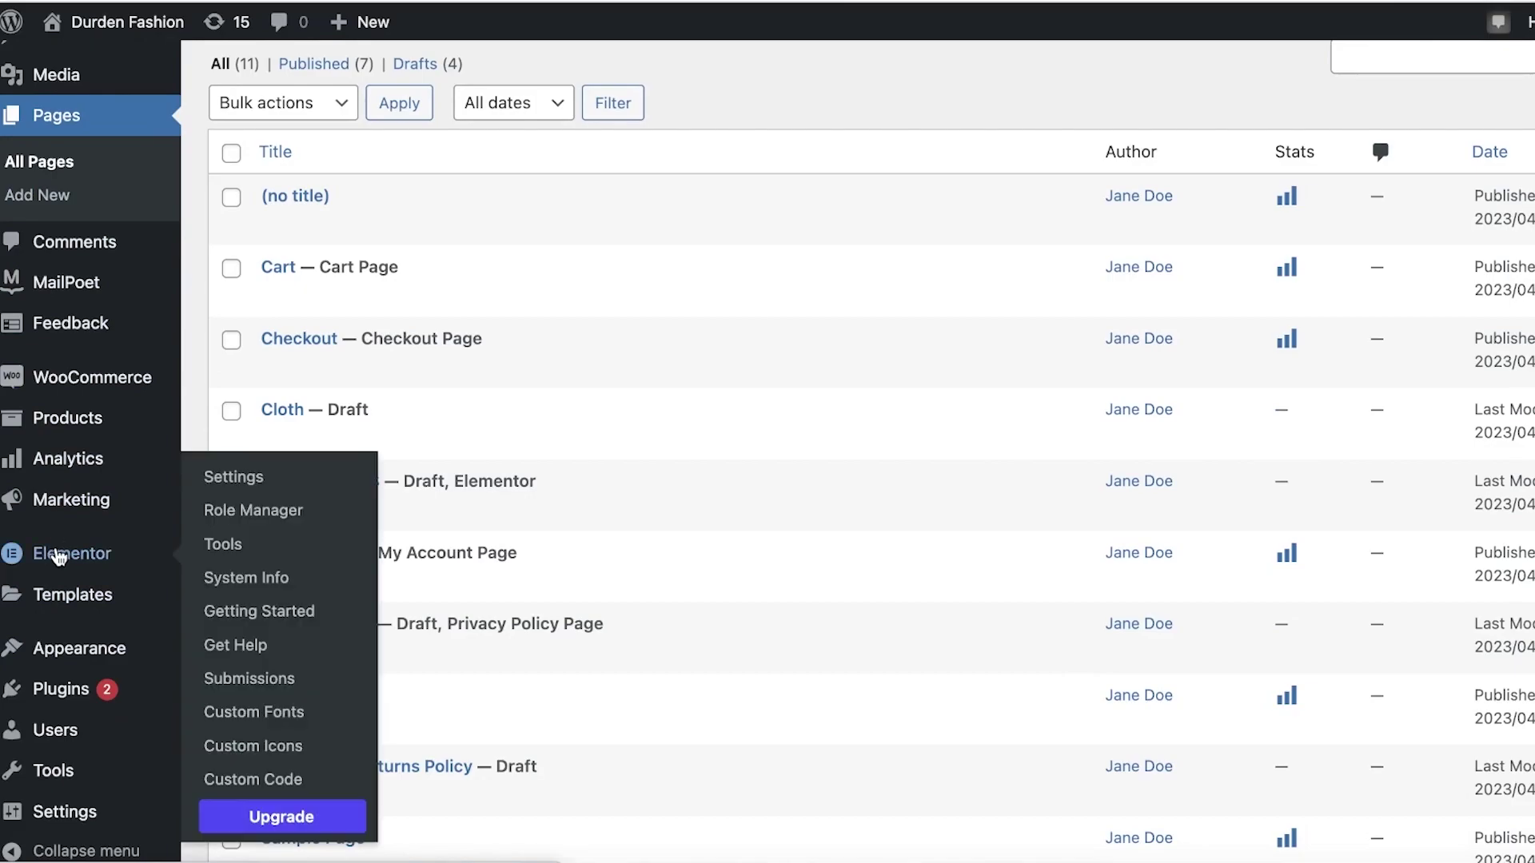
# Step: Open Elementor's General settings from the WordPress admin sidebar
pyautogui.click(58, 557)
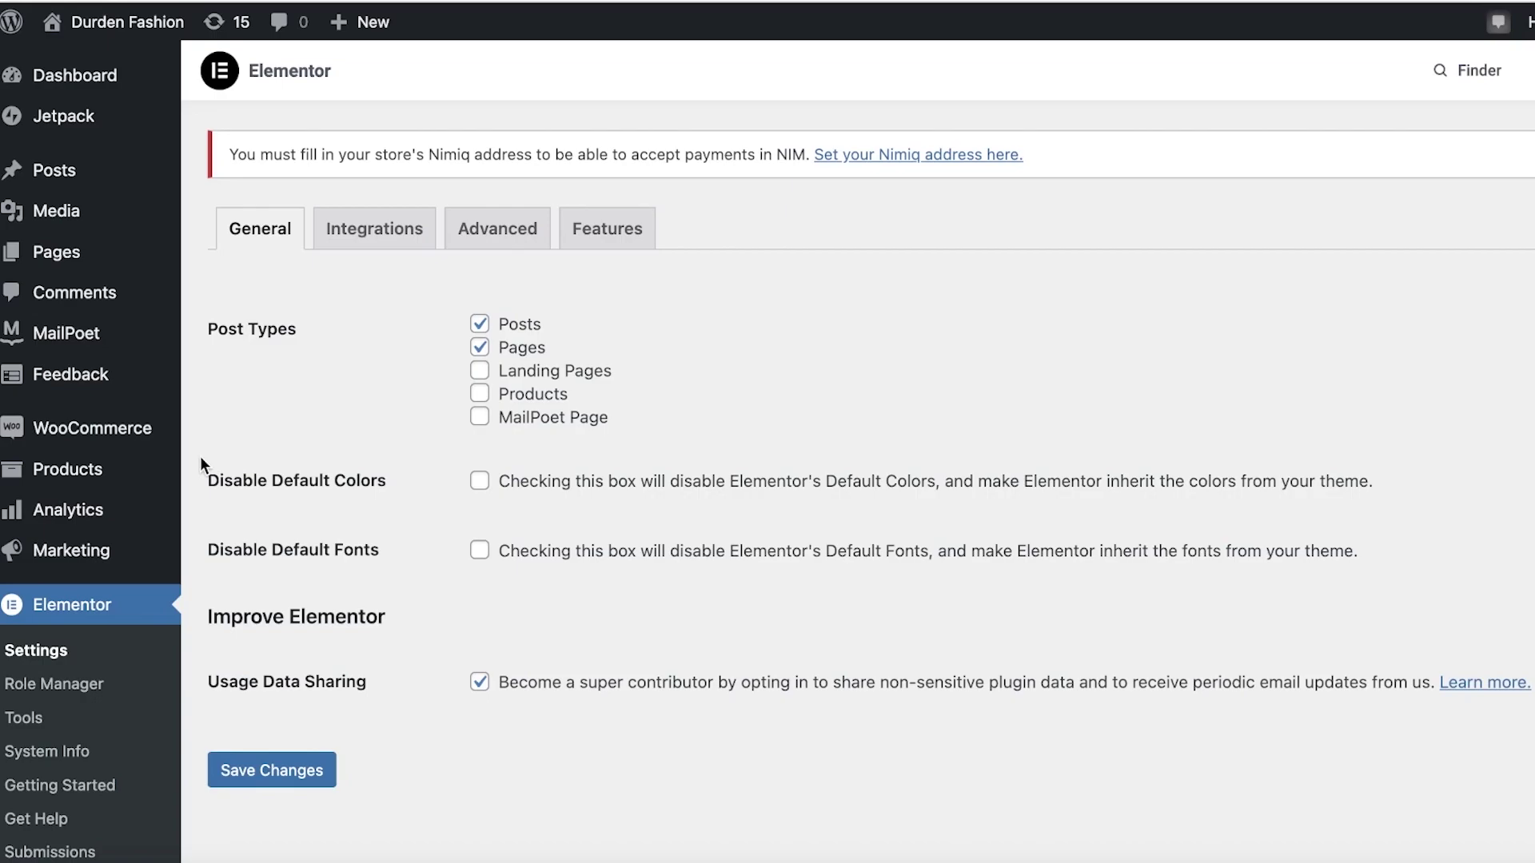
pyautogui.moveTo(67, 135)
pyautogui.click(74, 266)
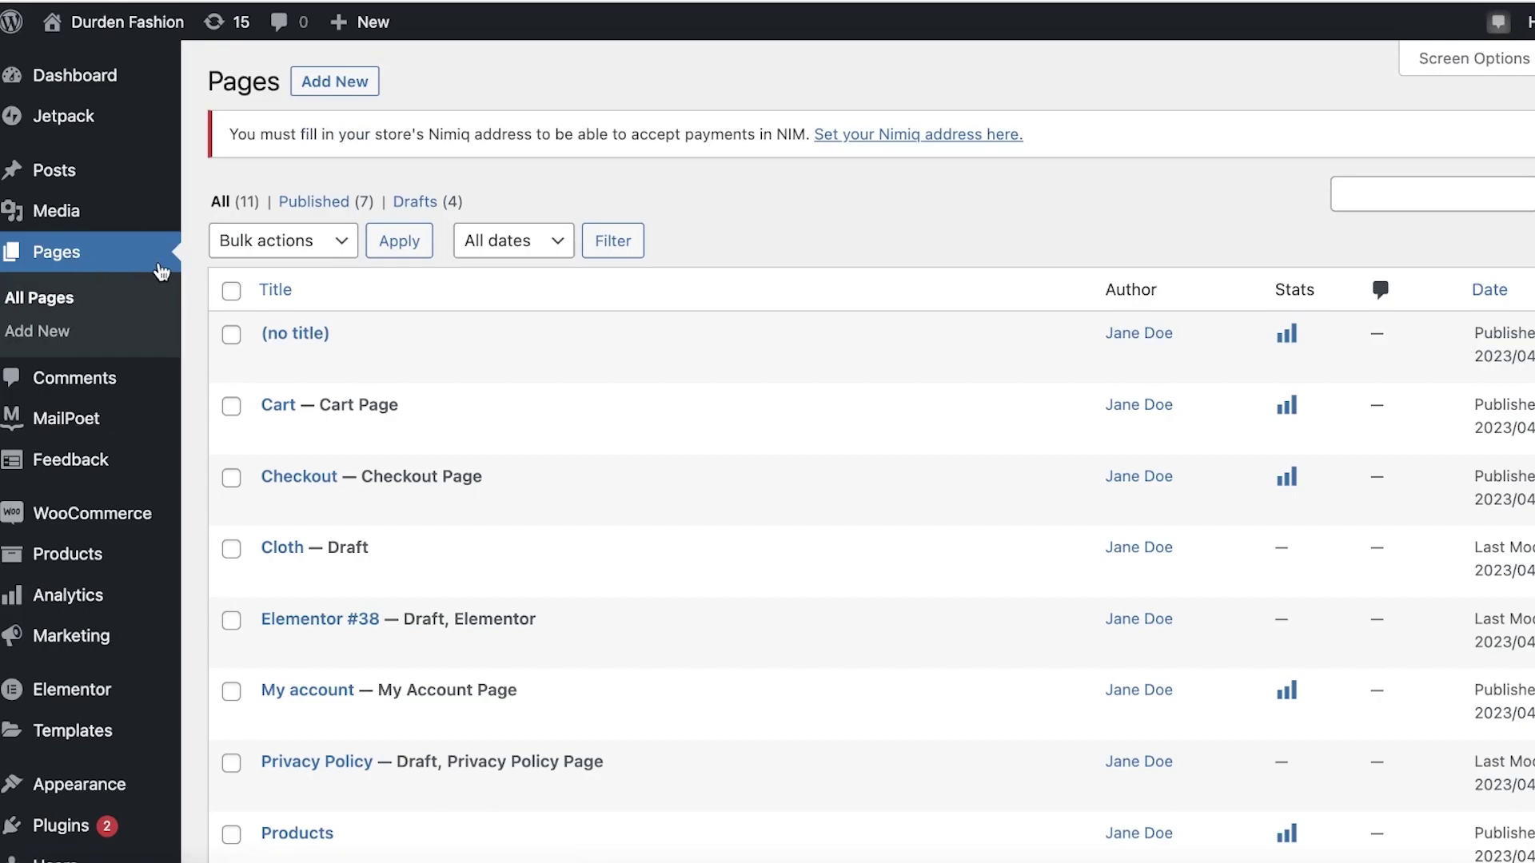
pyautogui.scroll(-1, 448, 644)
pyautogui.scroll(-5, 403, 451)
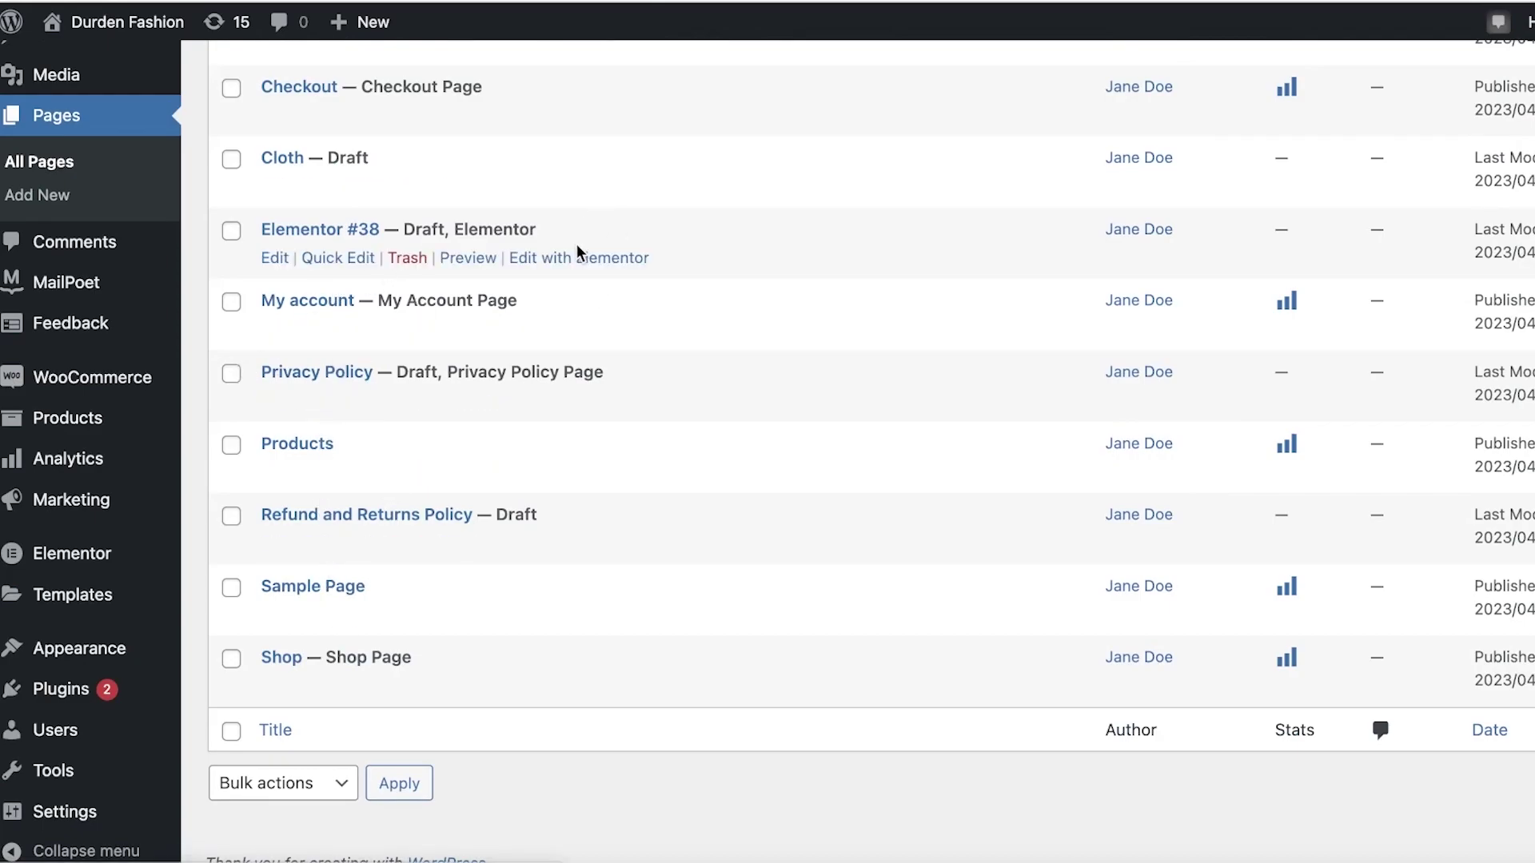
pyautogui.scroll(1, 562, 242)
pyautogui.scroll(1, 562, 242)
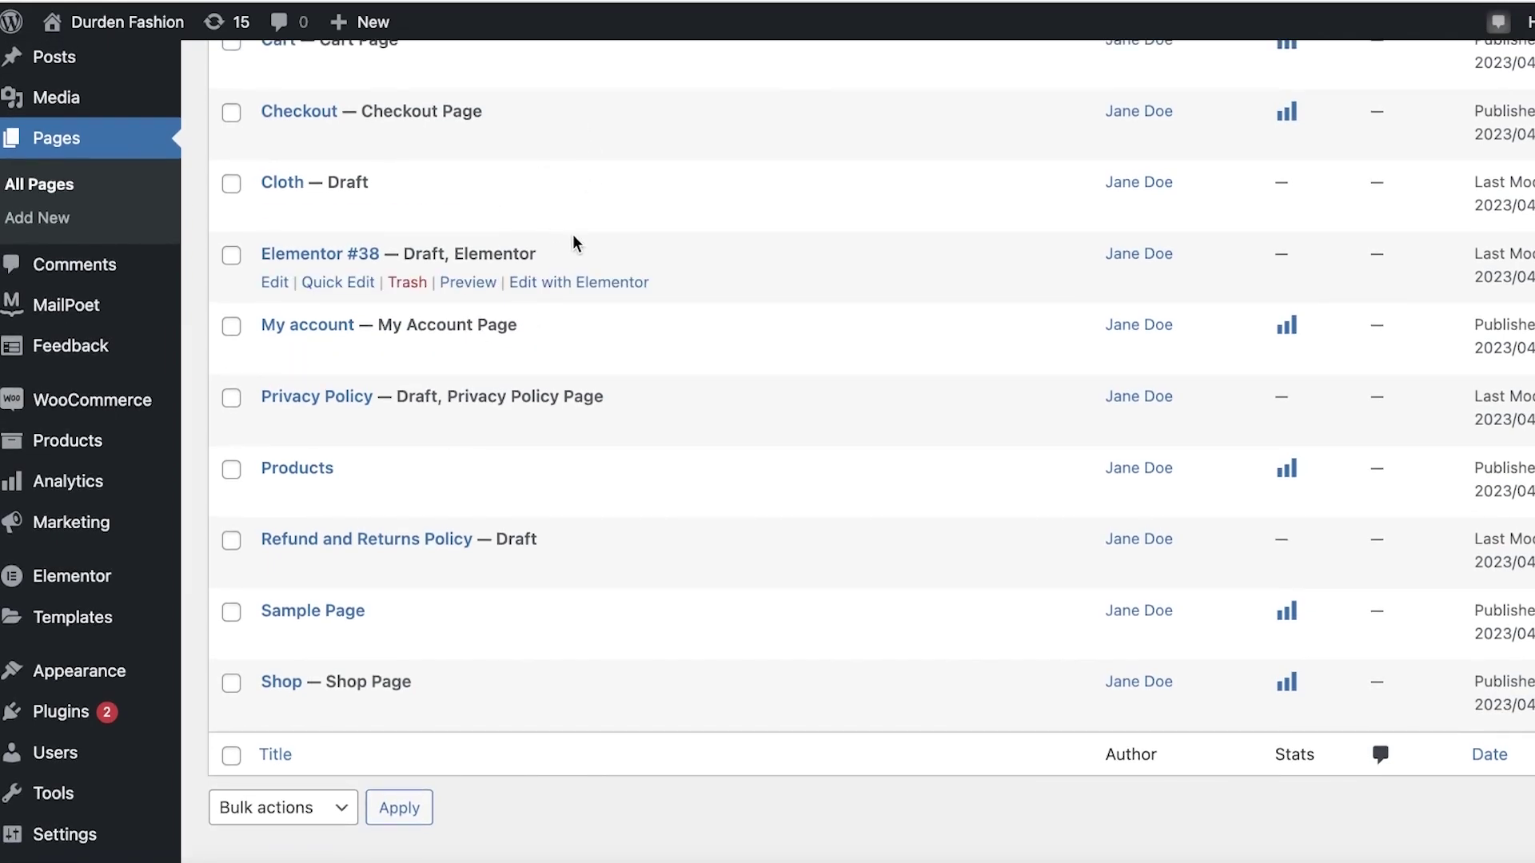
pyautogui.scroll(4, 560, 200)
pyautogui.moveTo(276, 550)
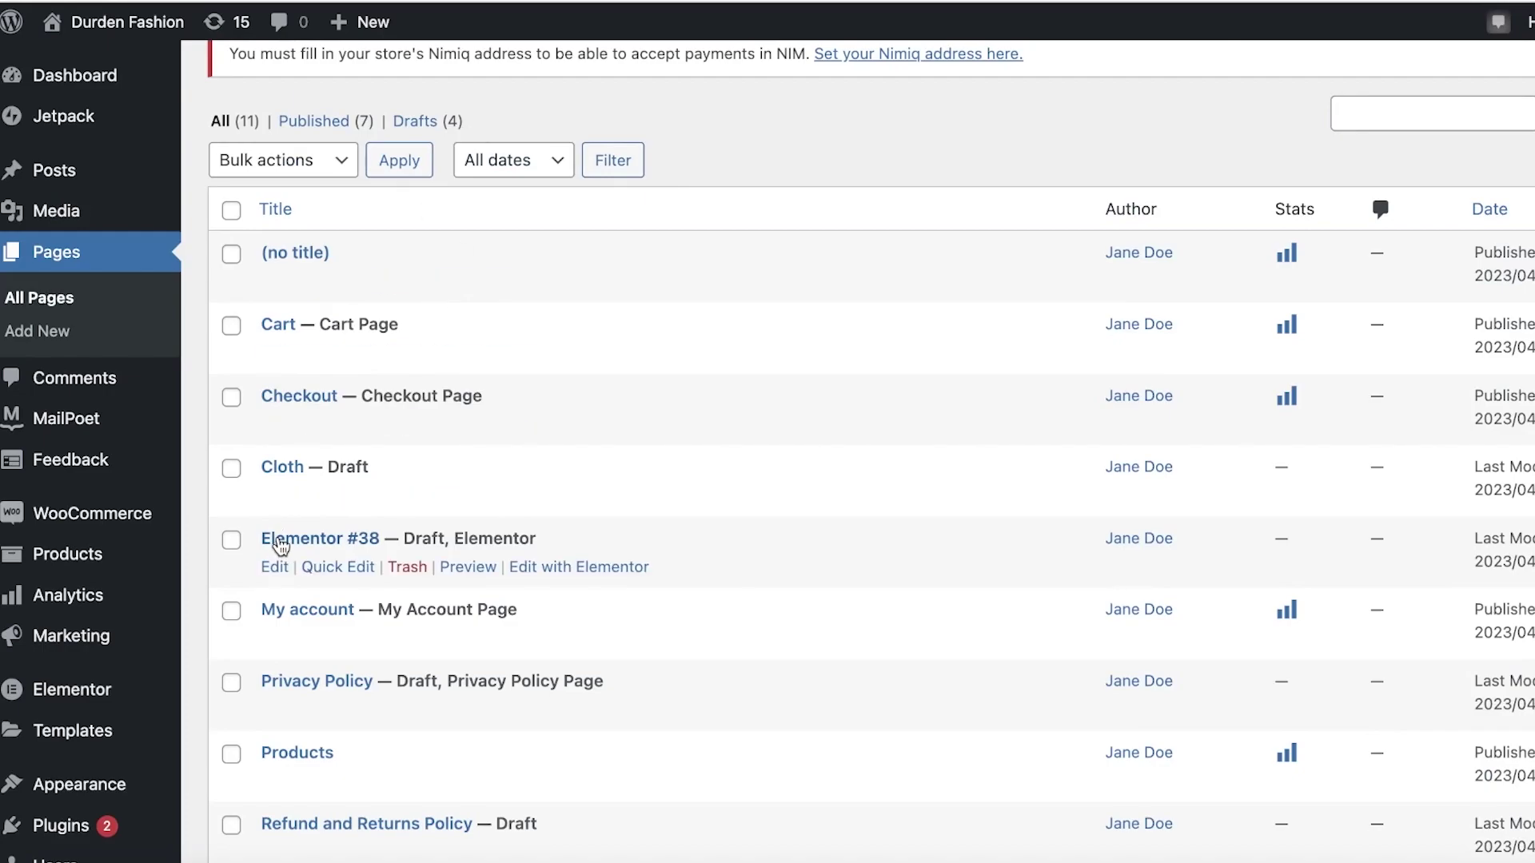
pyautogui.click(280, 570)
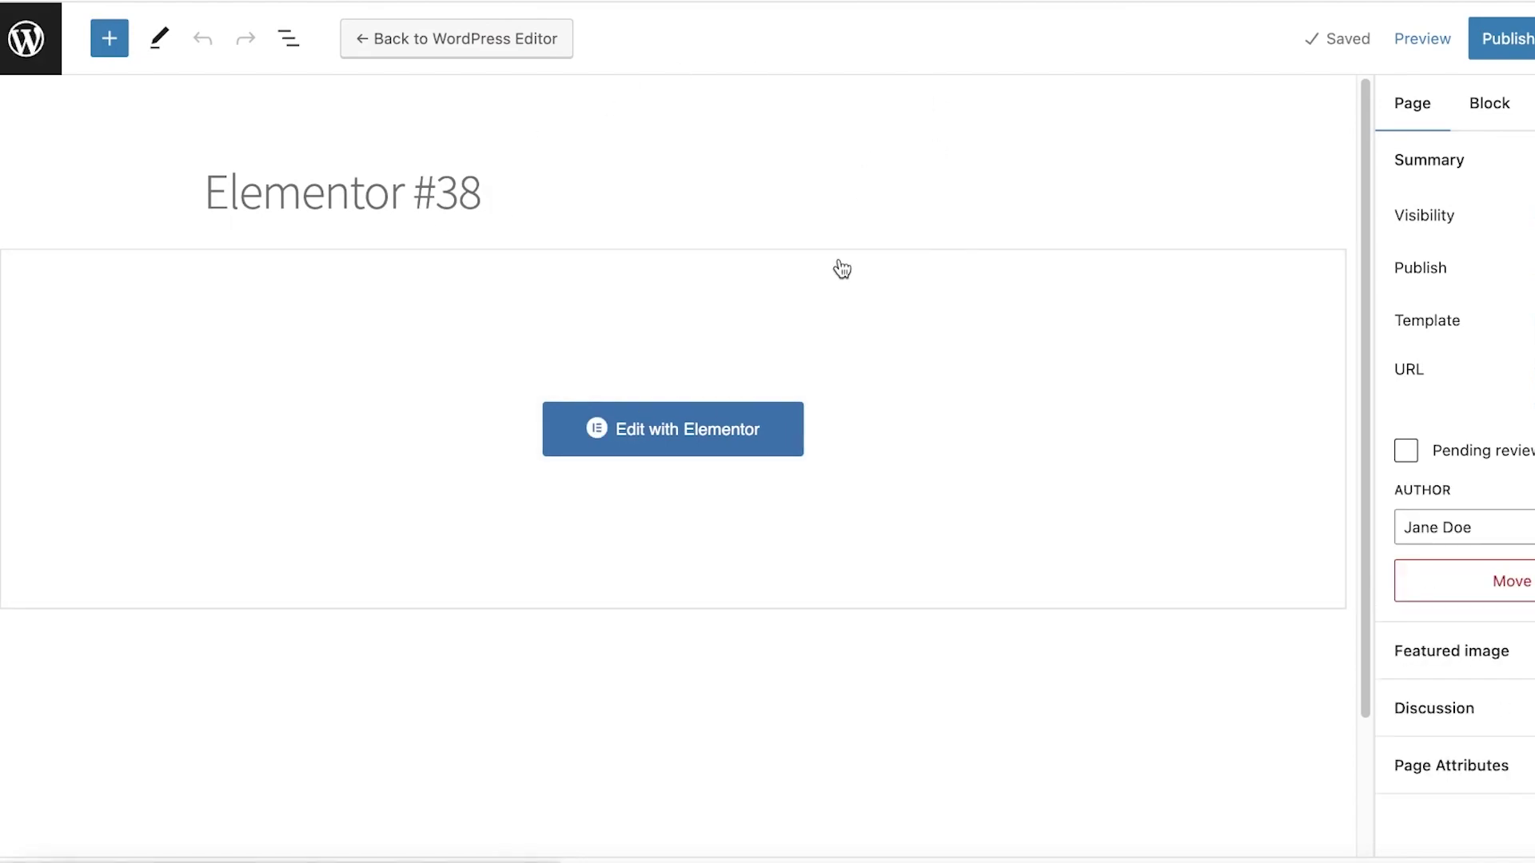
pyautogui.click(672, 424)
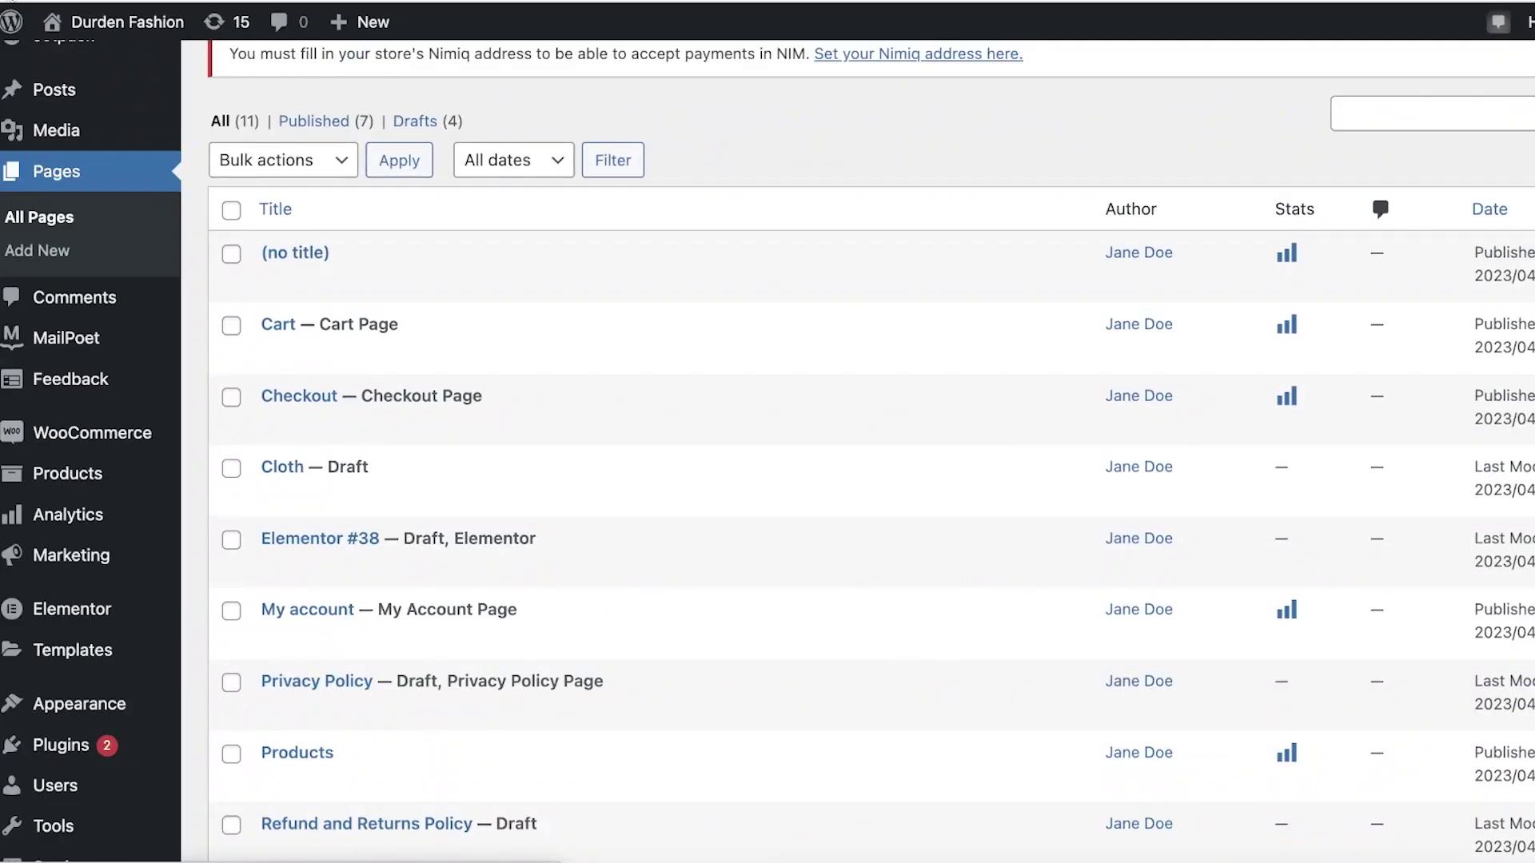
# Step: Load the My account page into the Elementor page builder
pyautogui.scroll(-3, 504, 408)
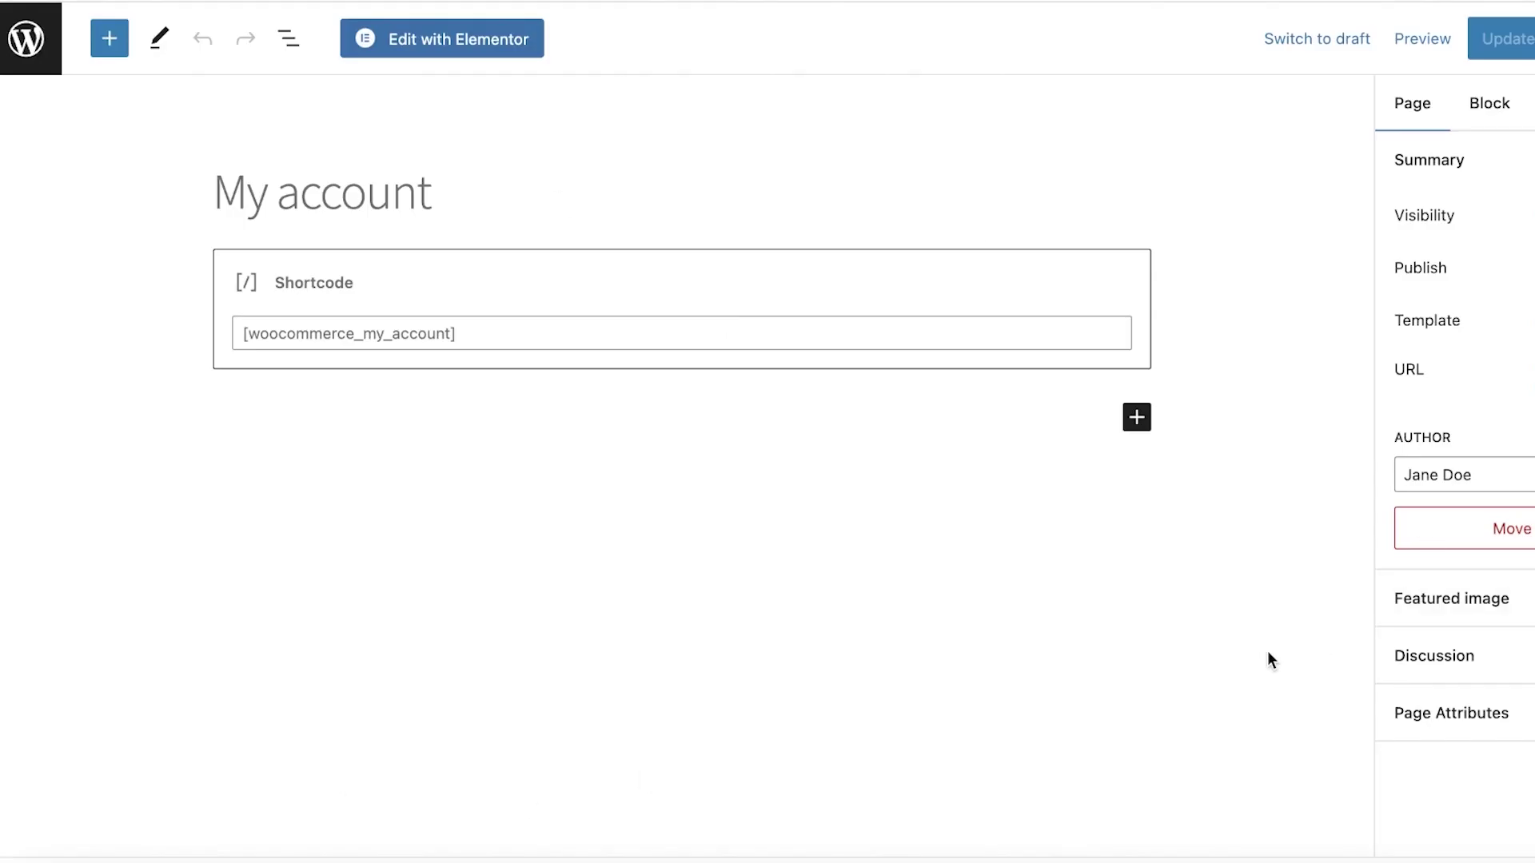
pyautogui.click(480, 38)
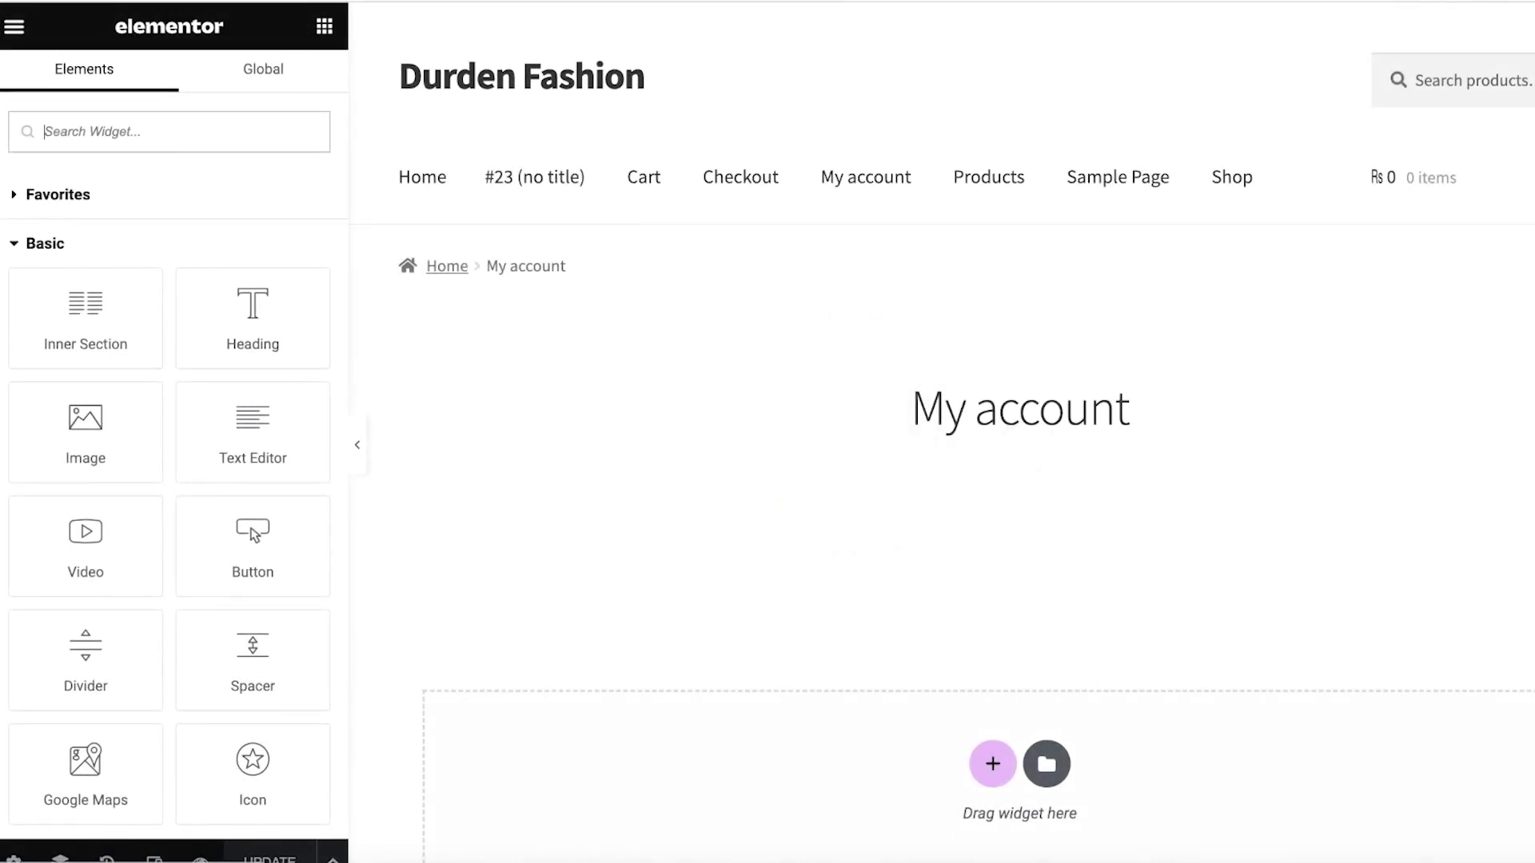
# Step: Collapse the Basic, Pro and General widget categories and browse the WooCommerce widgets
pyautogui.scroll(-1, 935, 524)
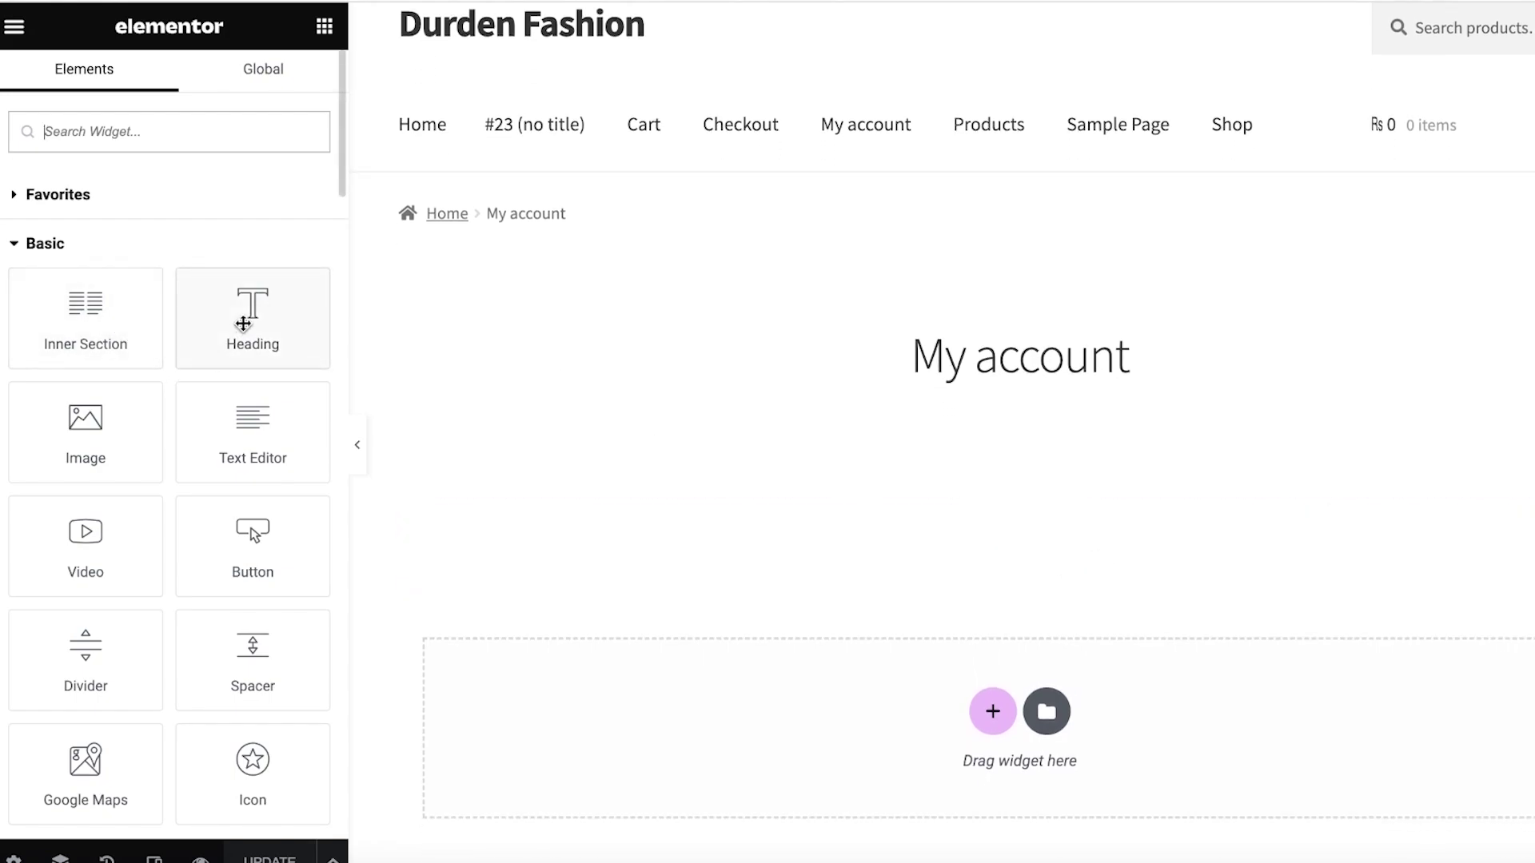
pyautogui.scroll(-6, 243, 324)
pyautogui.scroll(6, 89, 314)
pyautogui.click(35, 253)
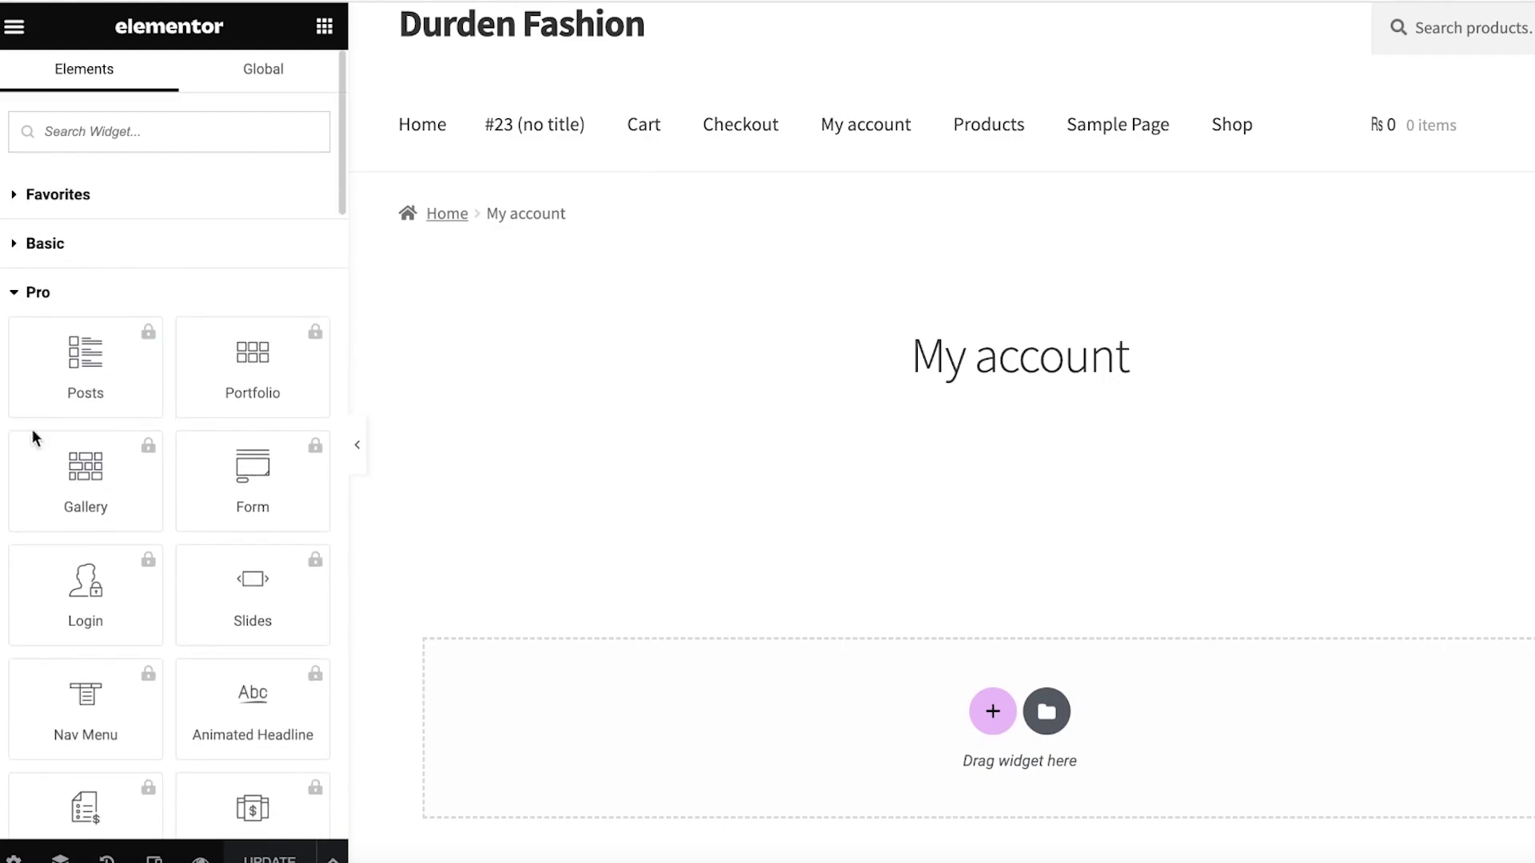
pyautogui.scroll(-10, 40, 423)
pyautogui.scroll(10, 52, 360)
pyautogui.click(43, 310)
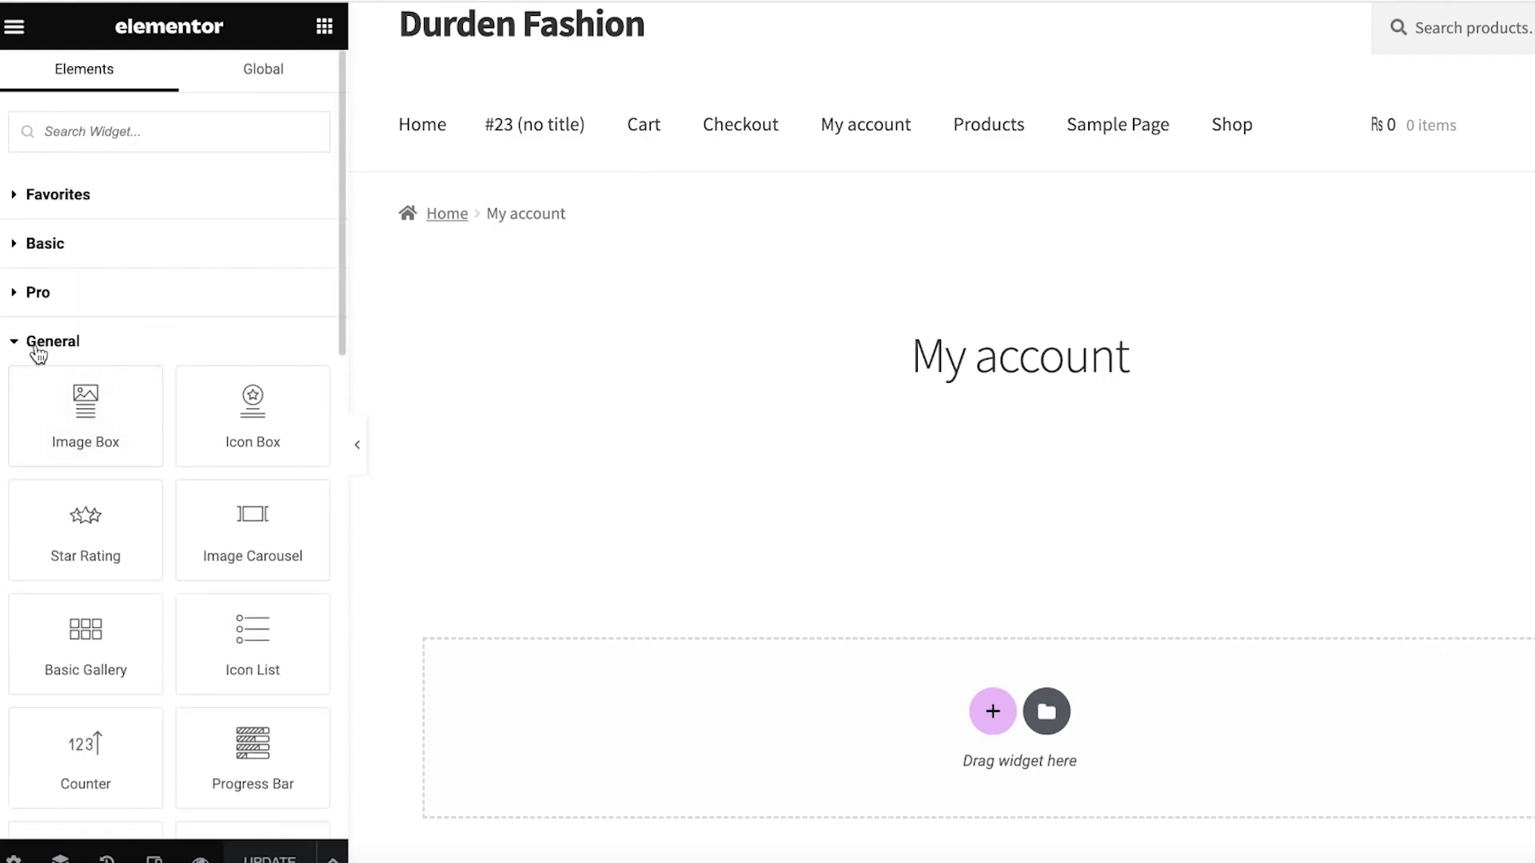
pyautogui.click(39, 350)
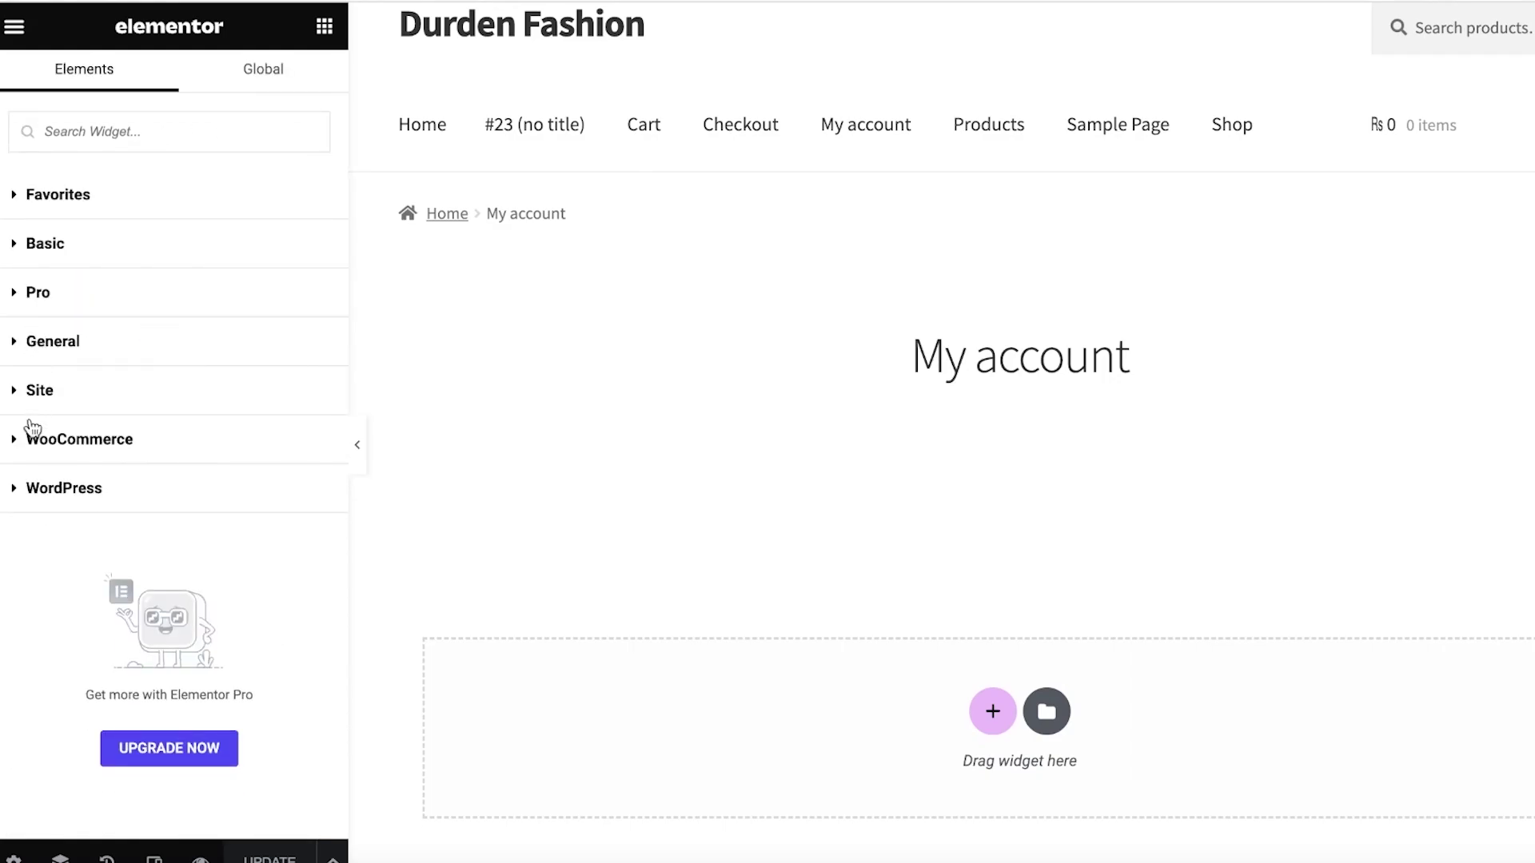
pyautogui.click(18, 450)
pyautogui.scroll(-15, 24, 439)
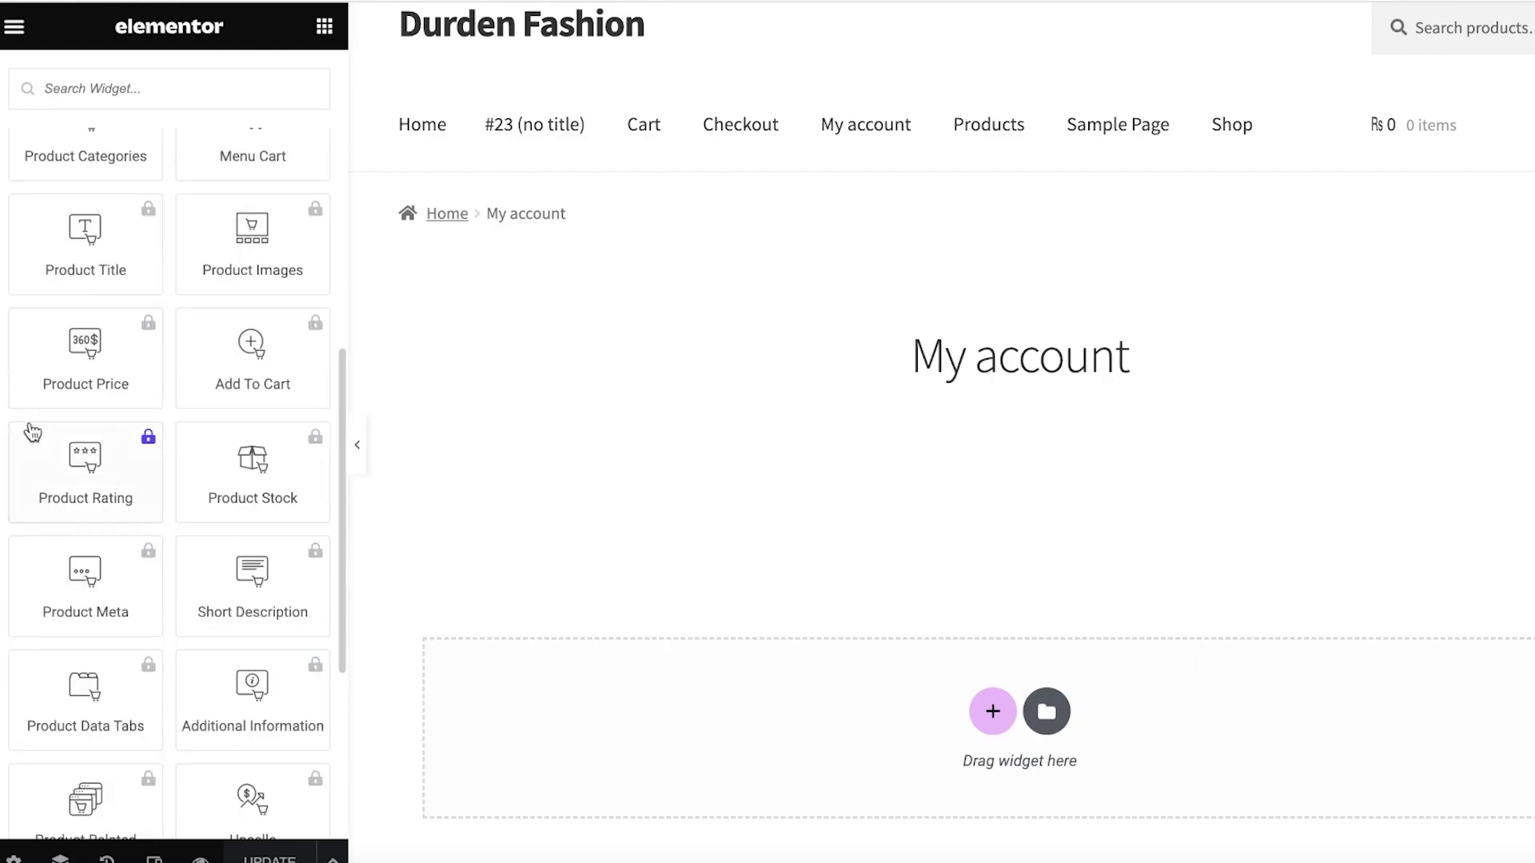
pyautogui.scroll(15, 58, 617)
pyautogui.scroll(-10, 151, 445)
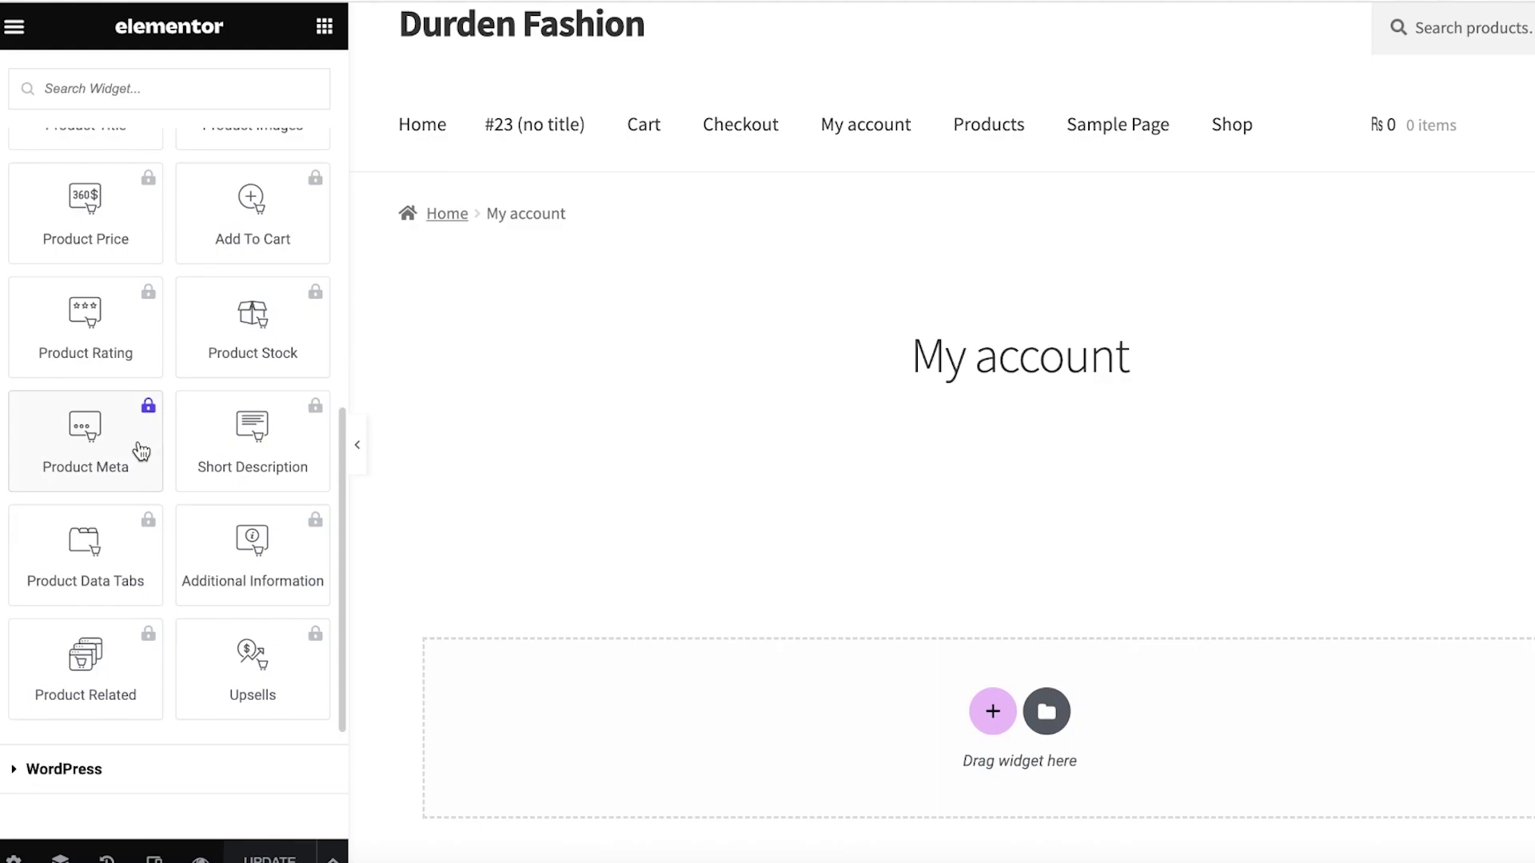
pyautogui.scroll(7, 141, 452)
# Step: Browse the WordPress widget category, then expand General and scroll through its widgets
pyautogui.click(81, 155)
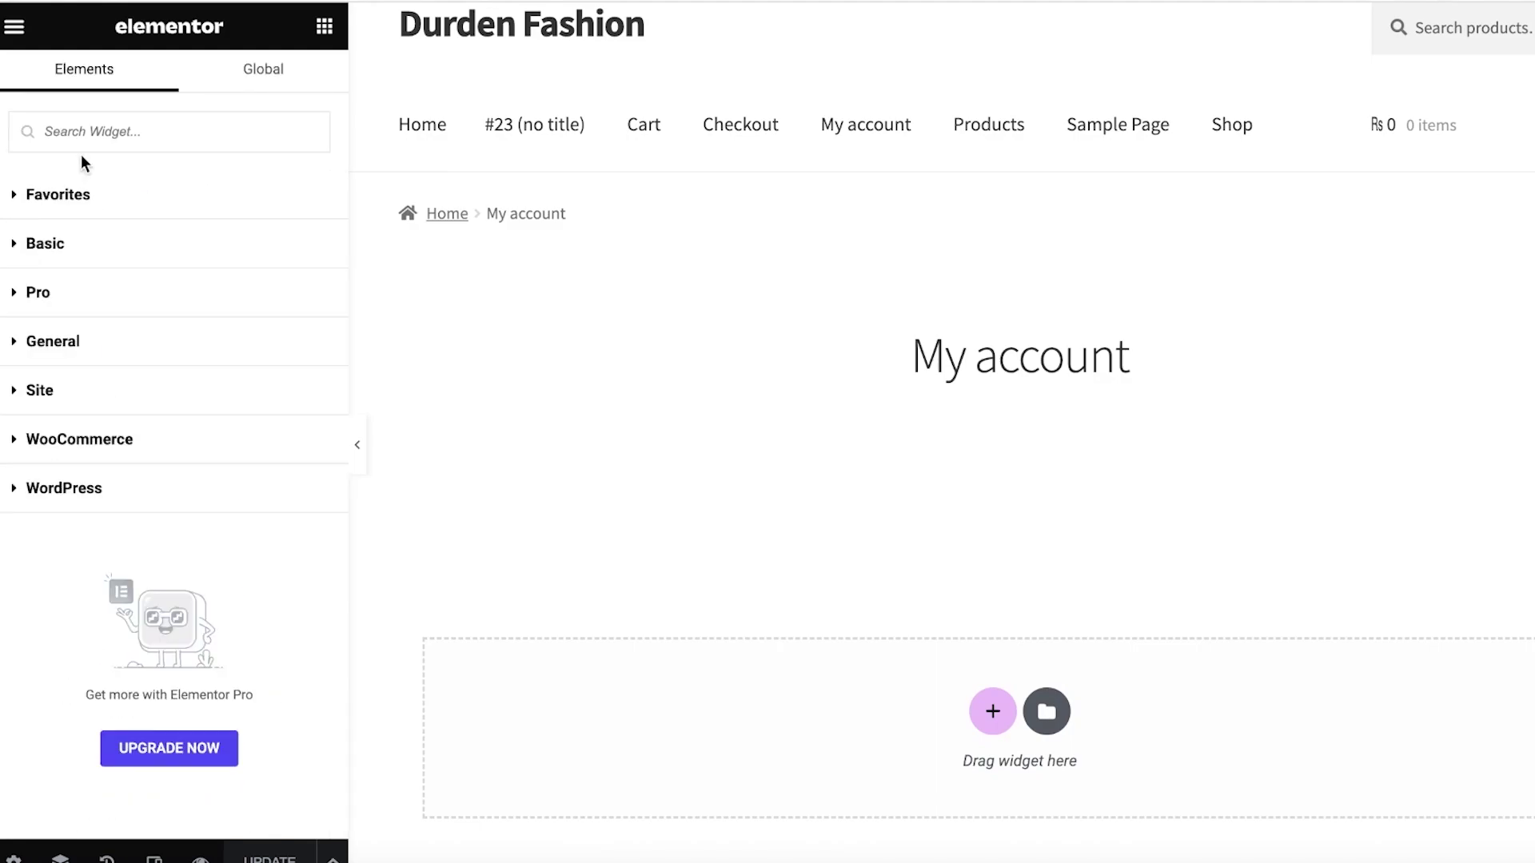
pyautogui.click(90, 487)
pyautogui.scroll(-10, 88, 482)
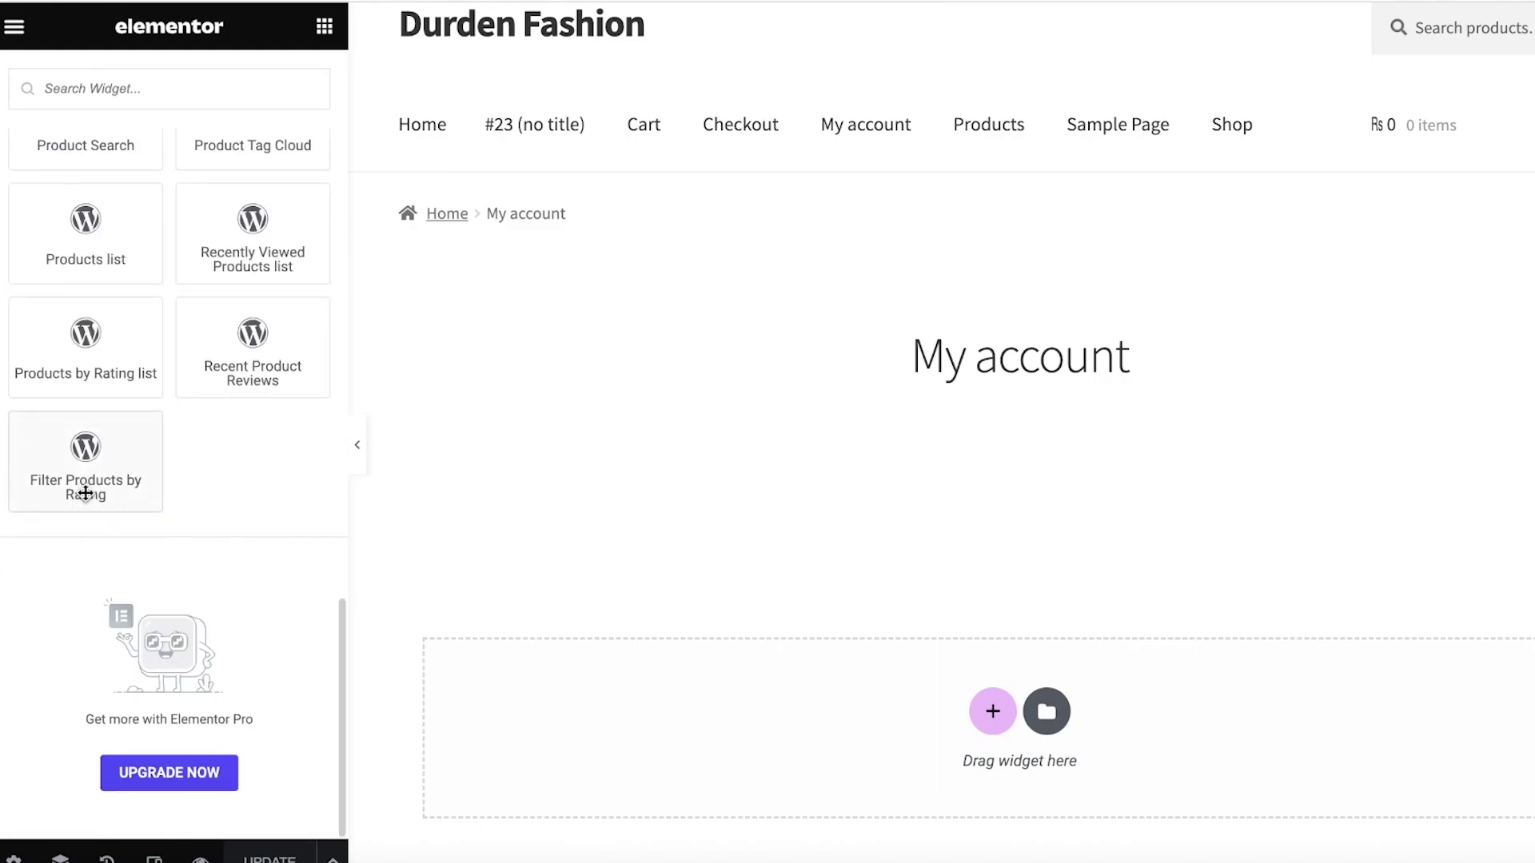
pyautogui.scroll(5, 86, 493)
pyautogui.scroll(-1, 99, 484)
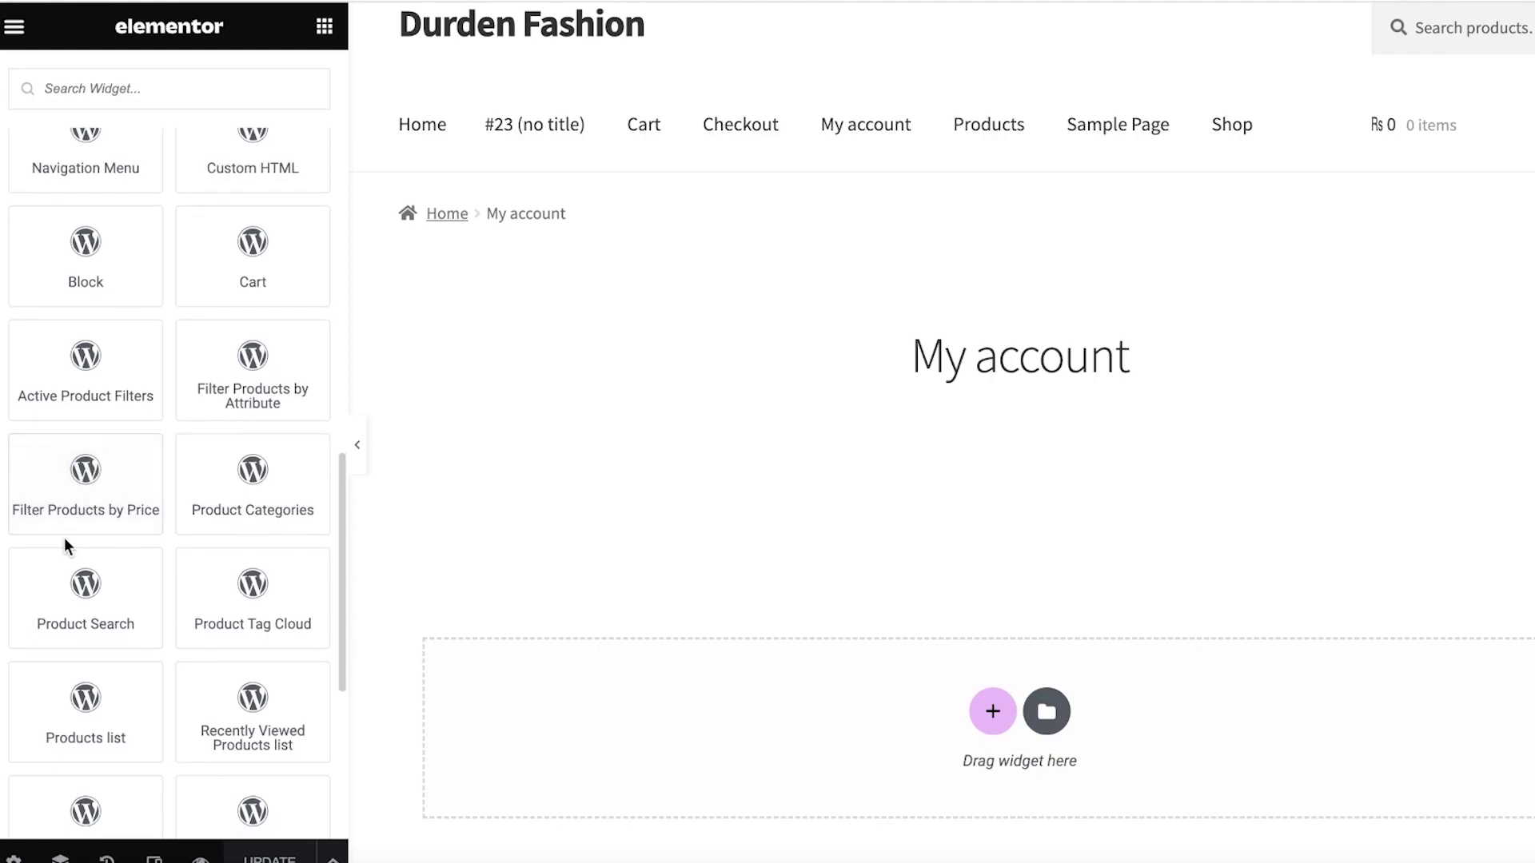
pyautogui.scroll(1, 65, 540)
pyautogui.scroll(10, 167, 523)
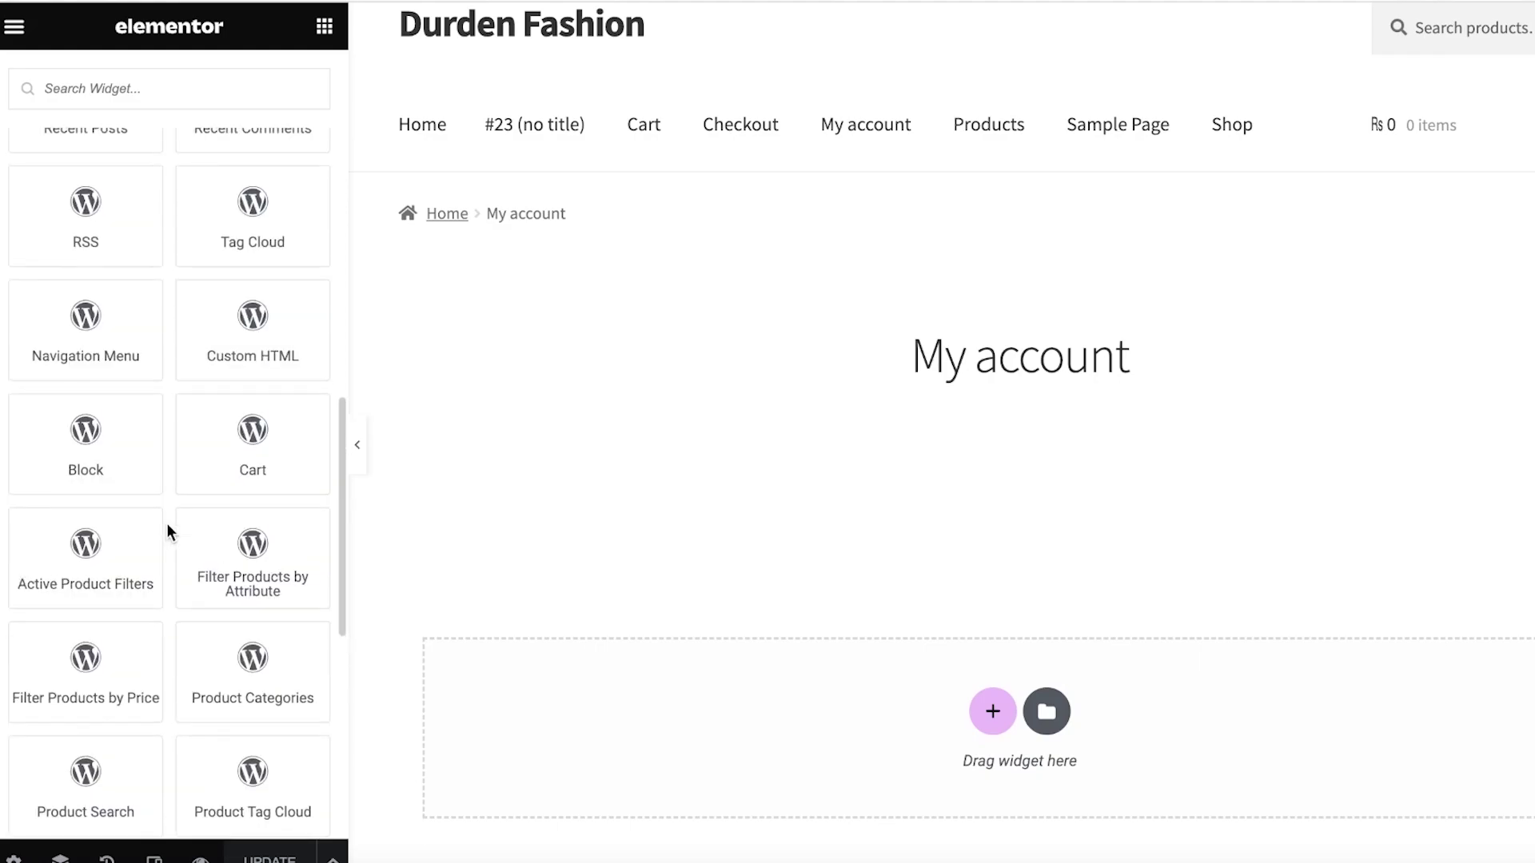
pyautogui.click(72, 387)
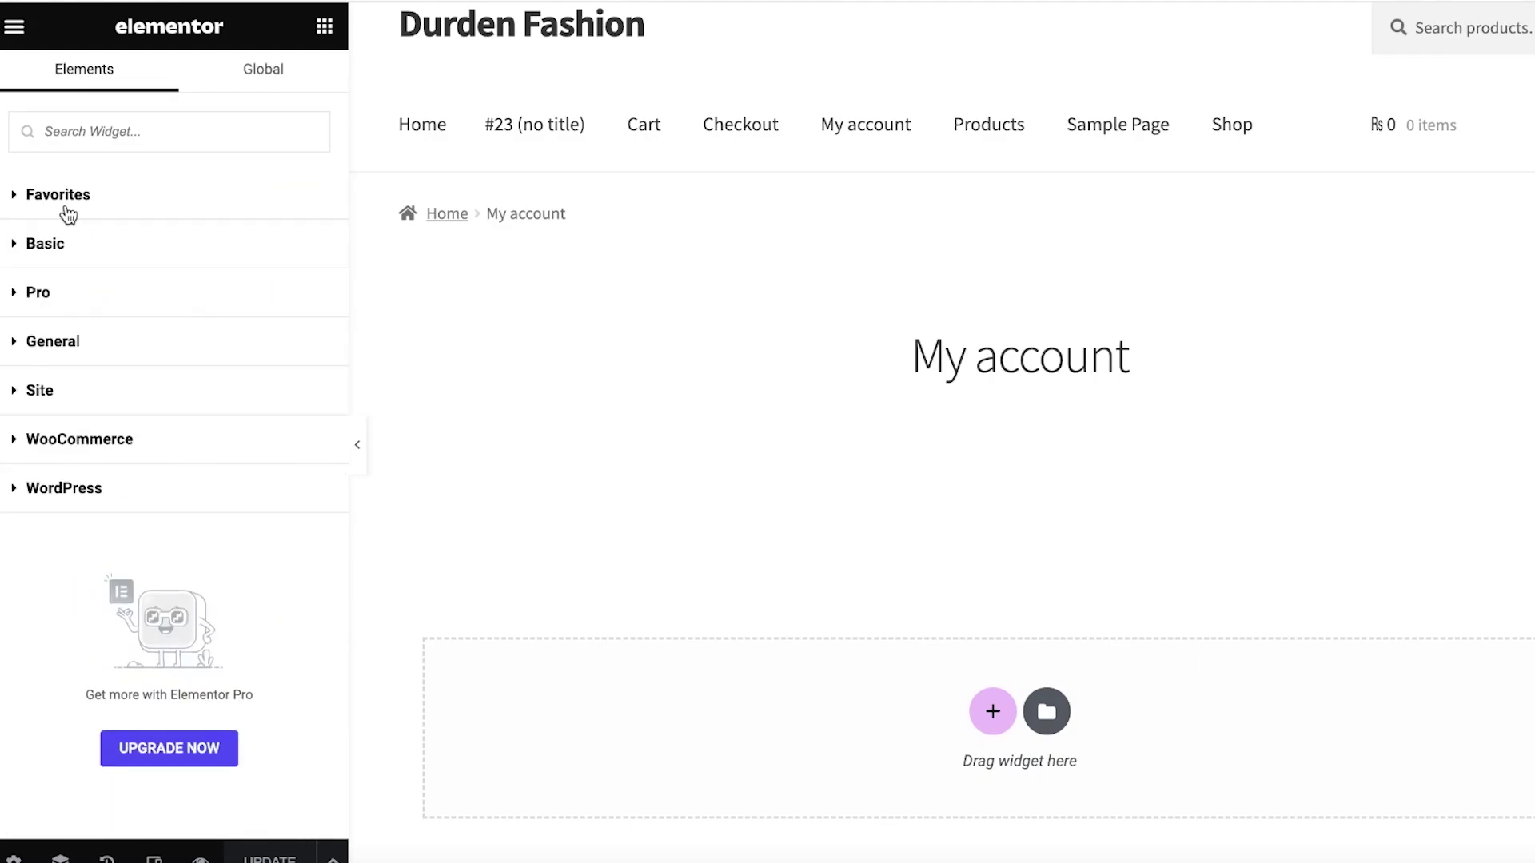
pyautogui.click(34, 363)
pyautogui.scroll(-5, 48, 549)
pyautogui.scroll(1, 53, 532)
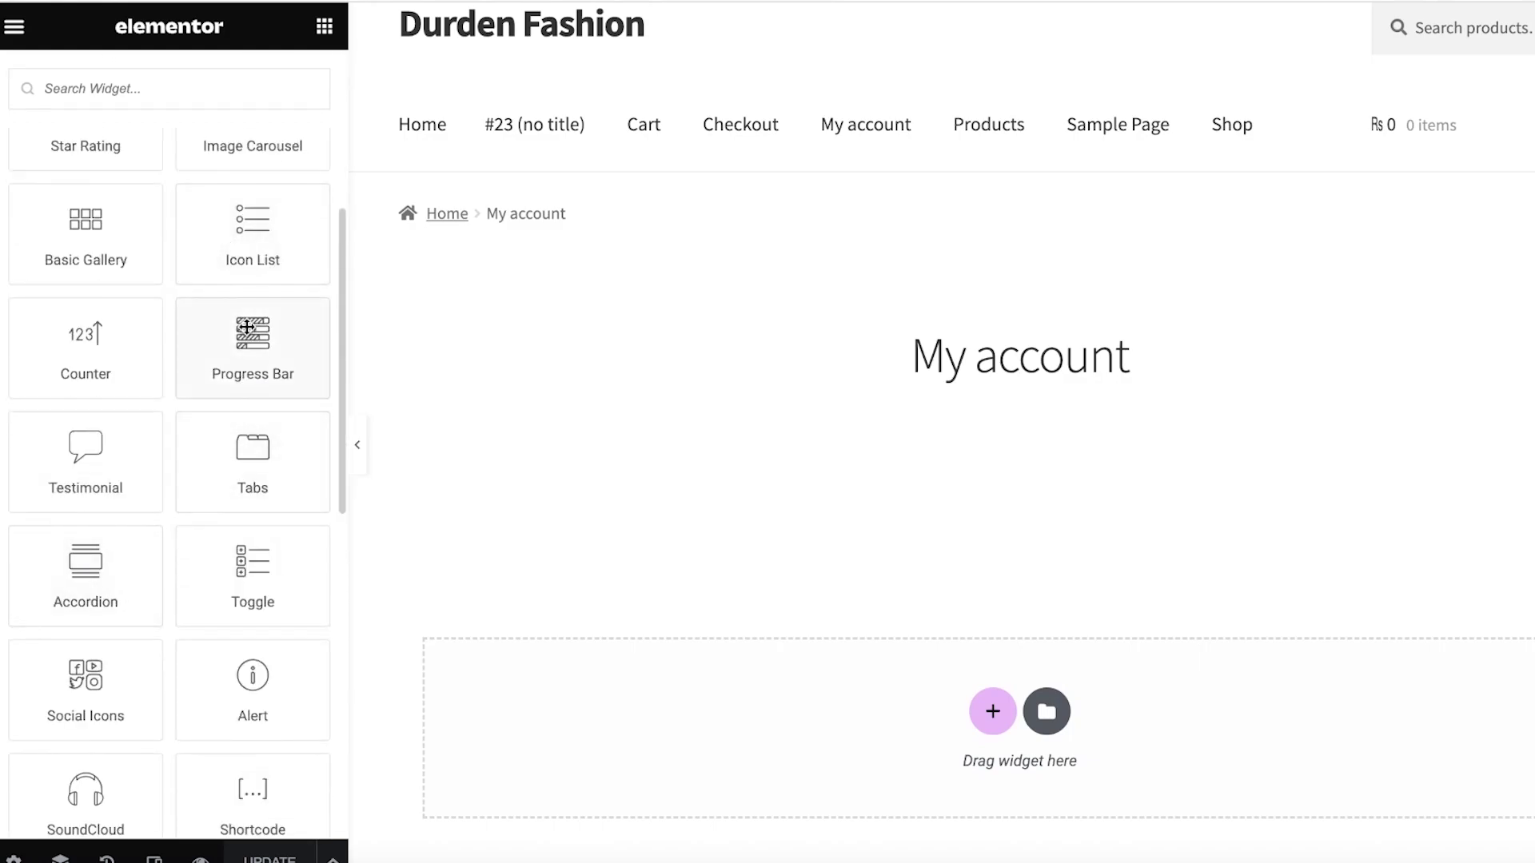
# Step: Place a Progress Bar below the My account heading titled 'Buy Now Save More'
pyautogui.moveTo(237, 345); pyautogui.dragTo(962, 521)
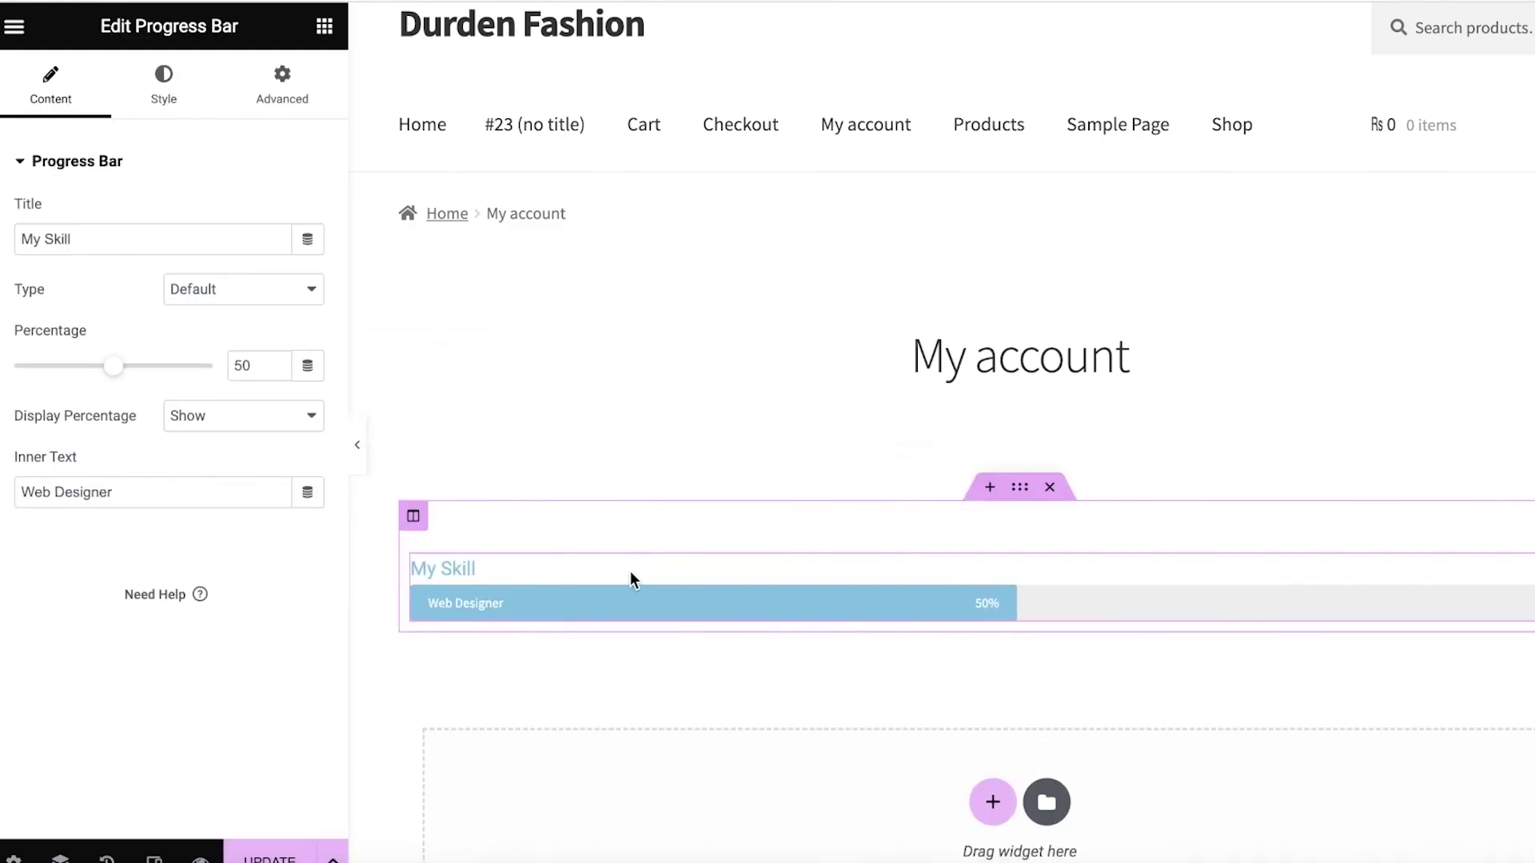
pyautogui.doubleClick(119, 238)
pyautogui.write('Buy Now Save More')
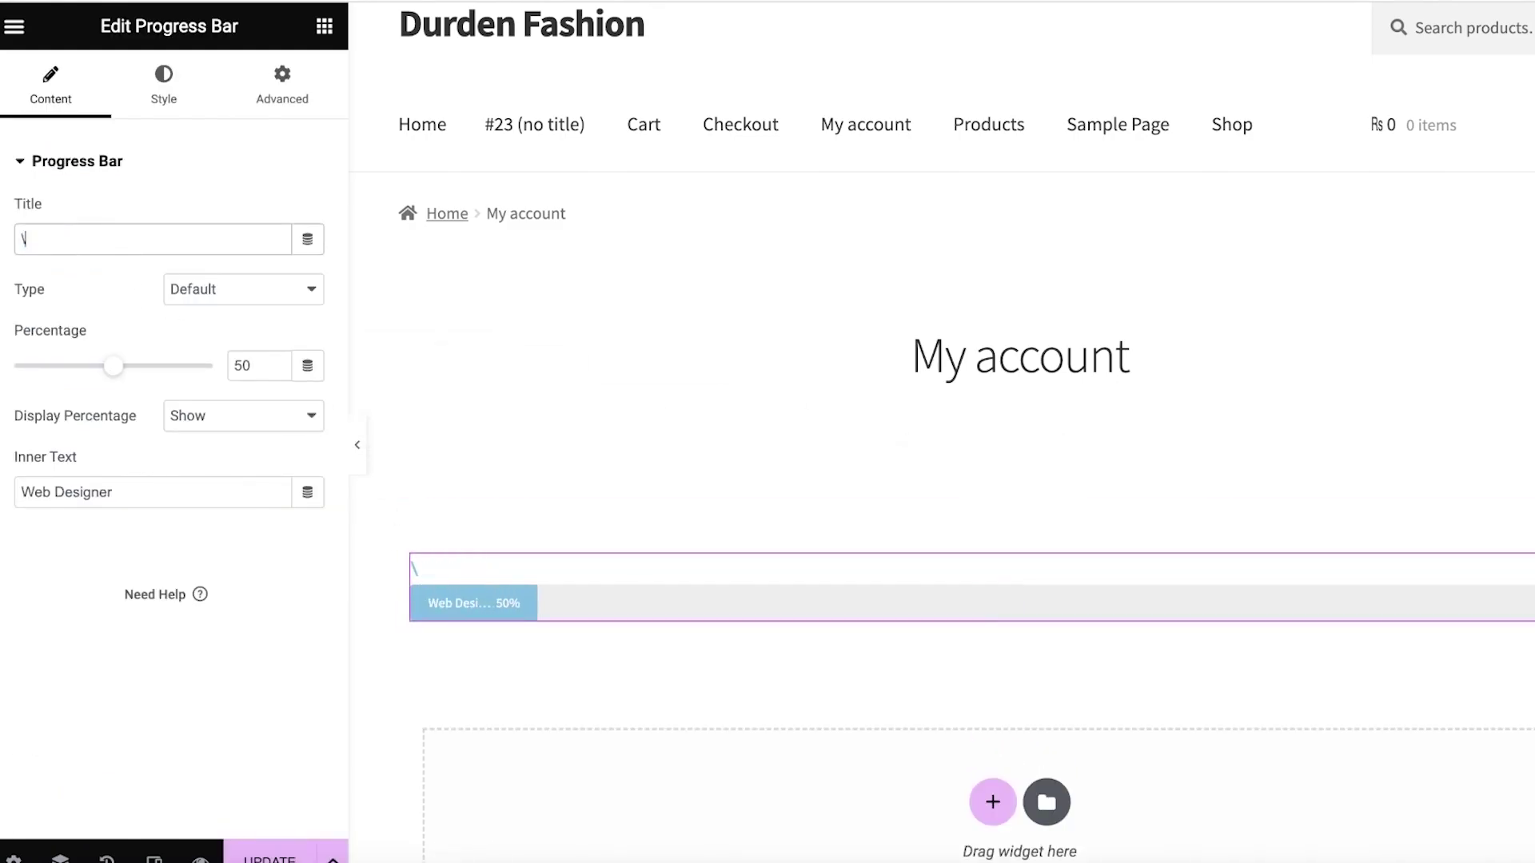
pyautogui.click(308, 240)
pyautogui.click(136, 323)
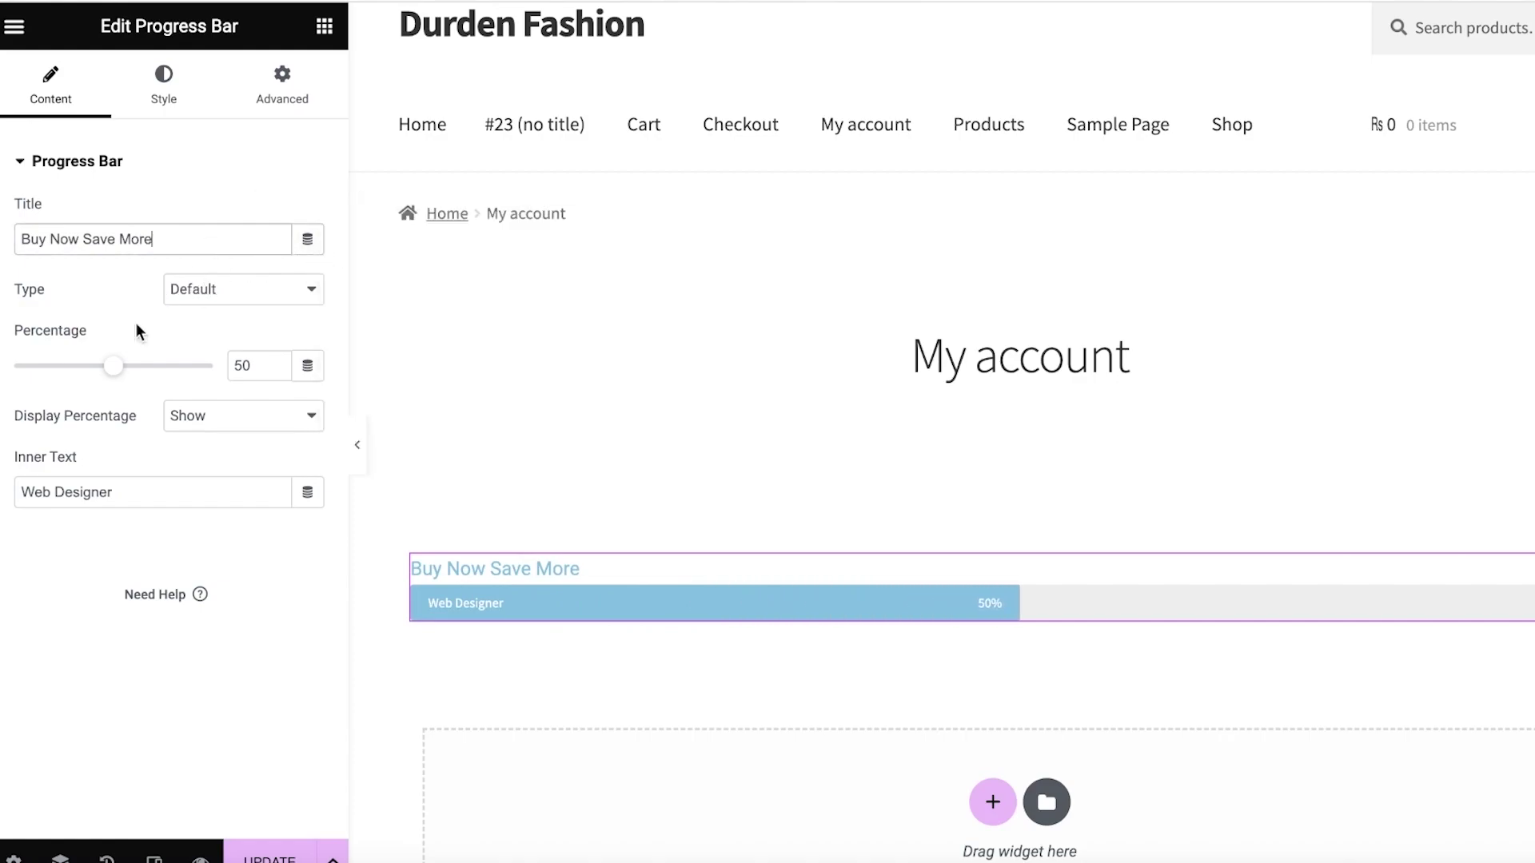
# Step: Set the bar to Info type, 28%, percentage hidden, inner text 'Add $400 Worth Items for $100 Gift'
pyautogui.click(215, 299)
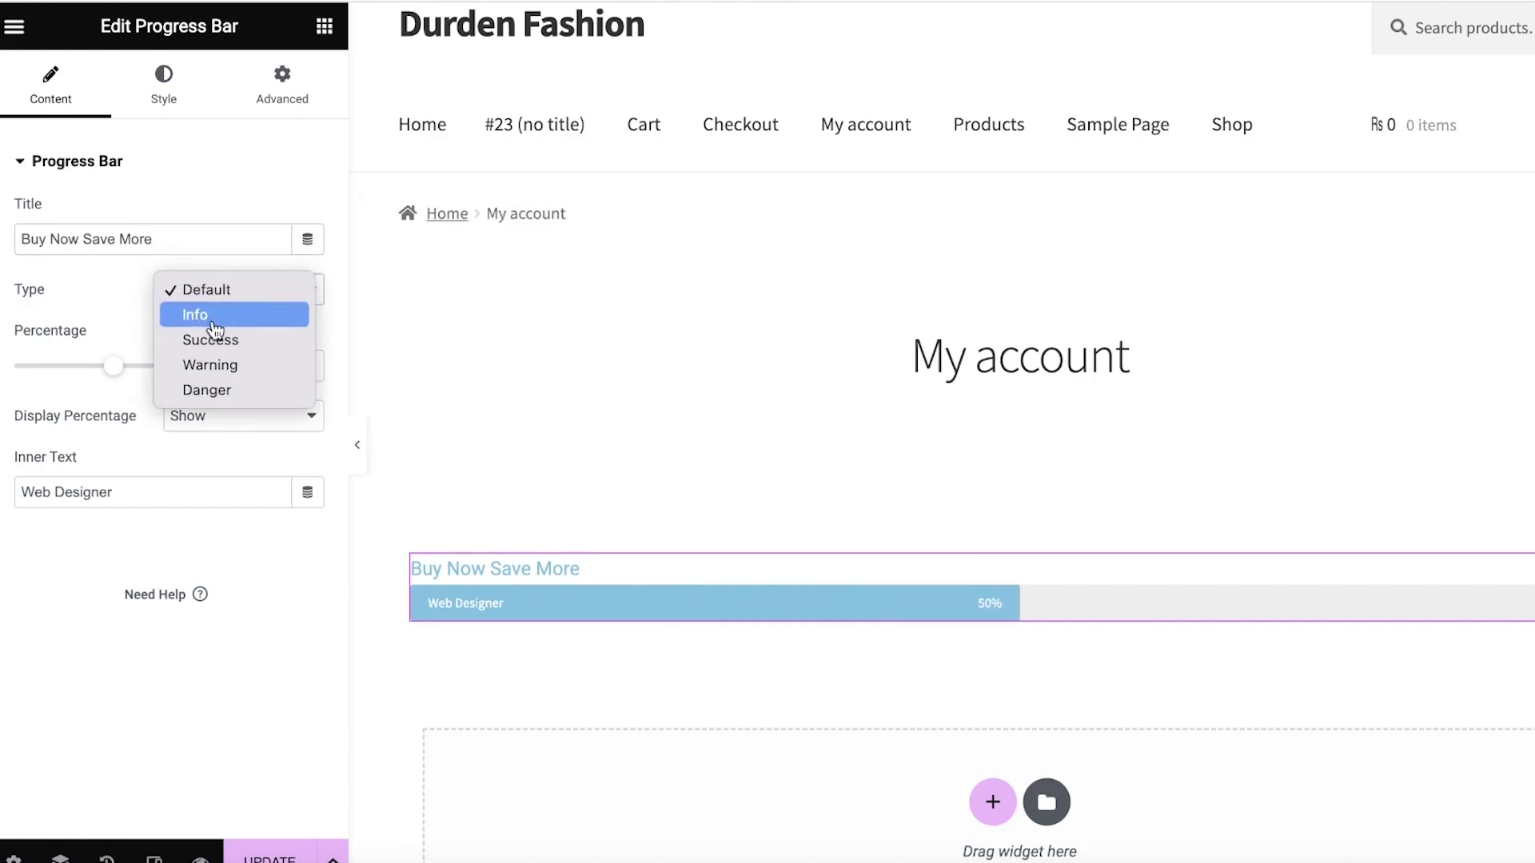
pyautogui.click(213, 319)
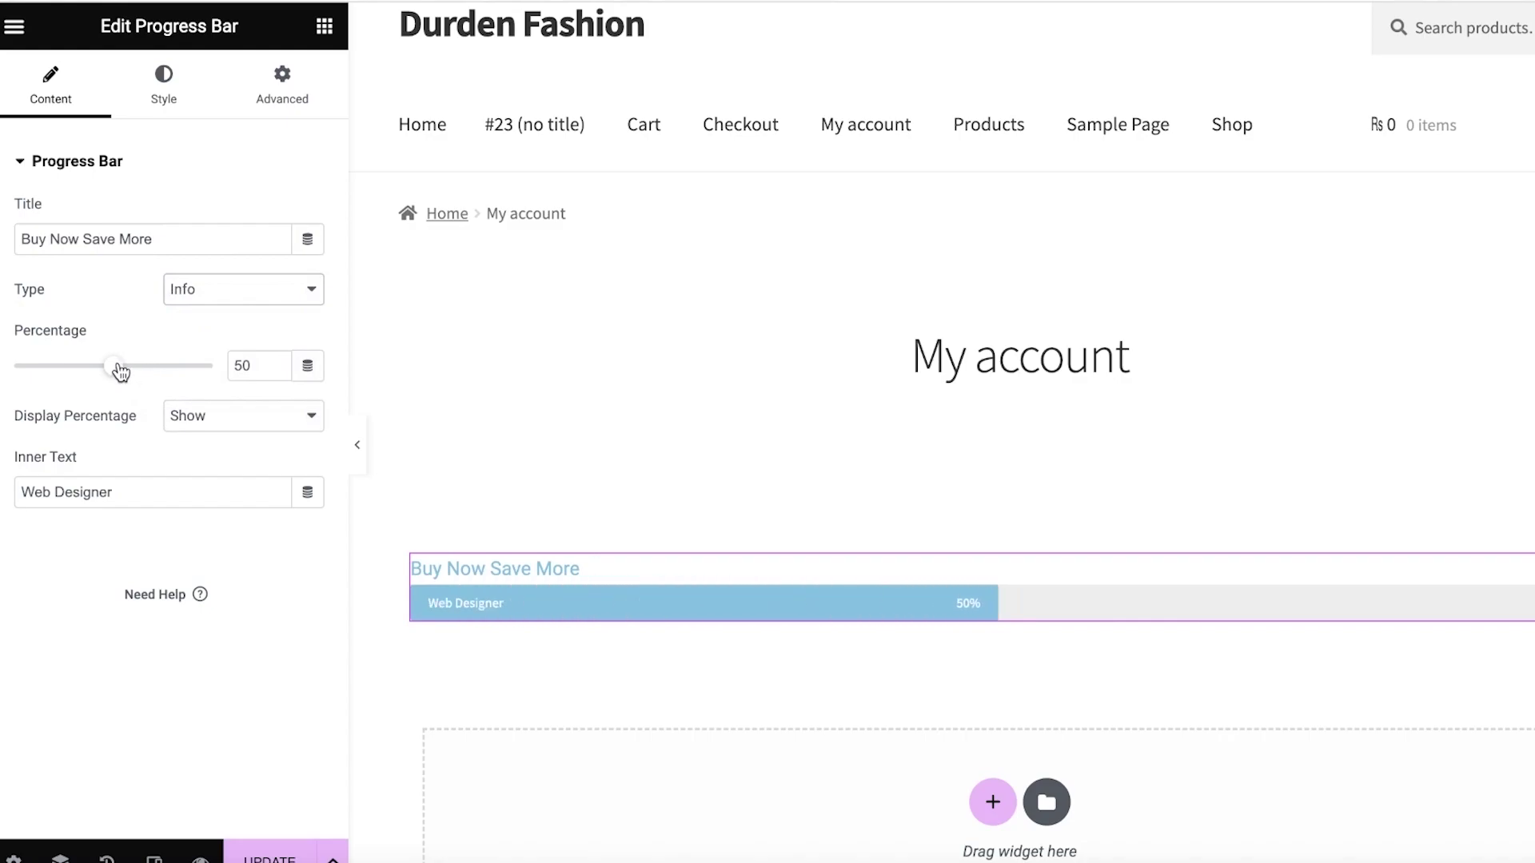
pyautogui.moveTo(116, 371); pyautogui.dragTo(71, 369)
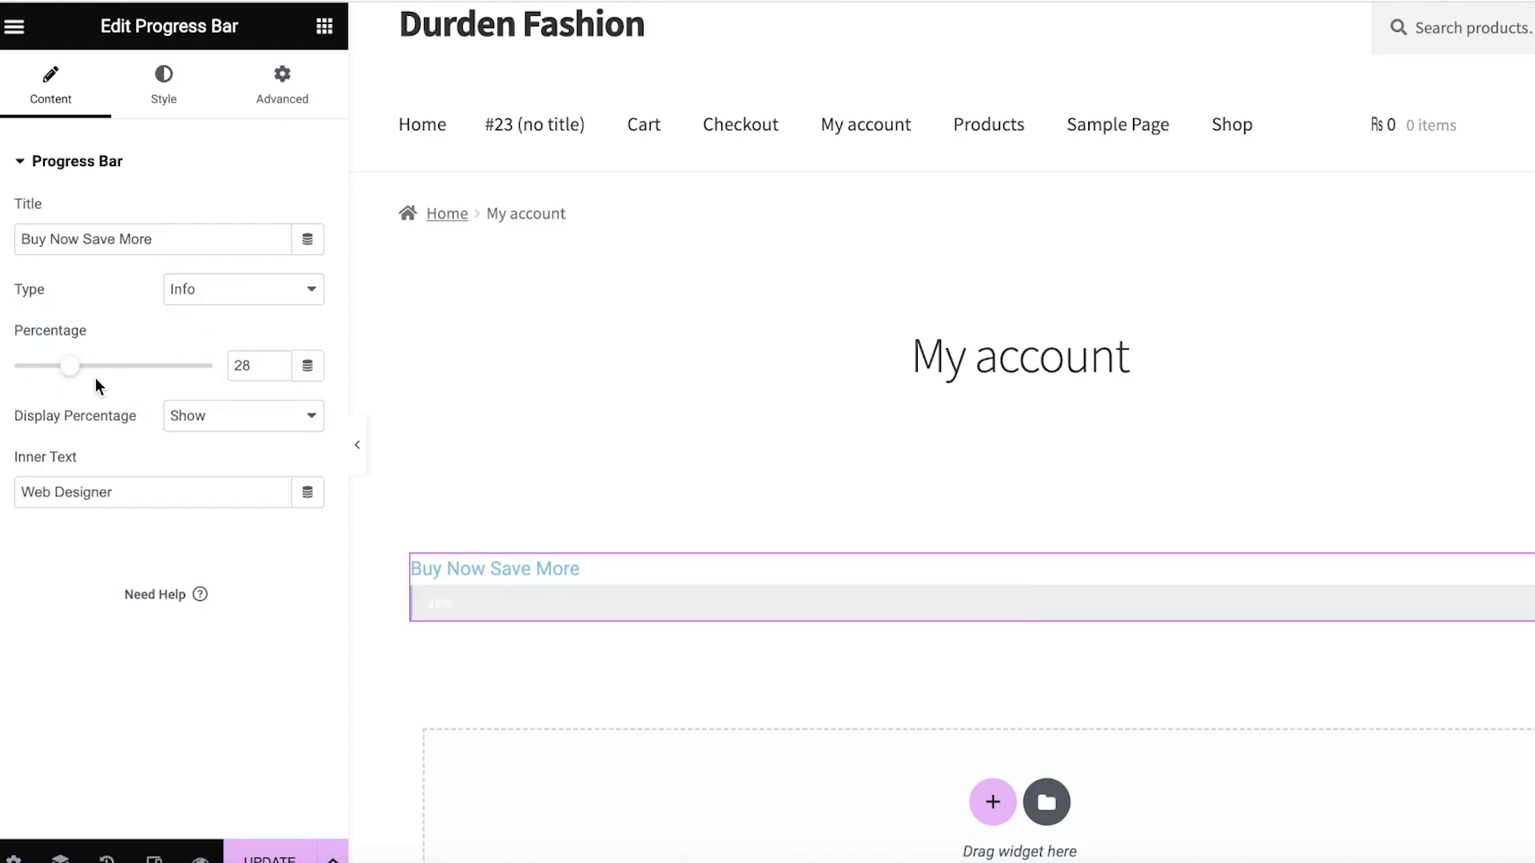
pyautogui.click(235, 417)
pyautogui.click(223, 445)
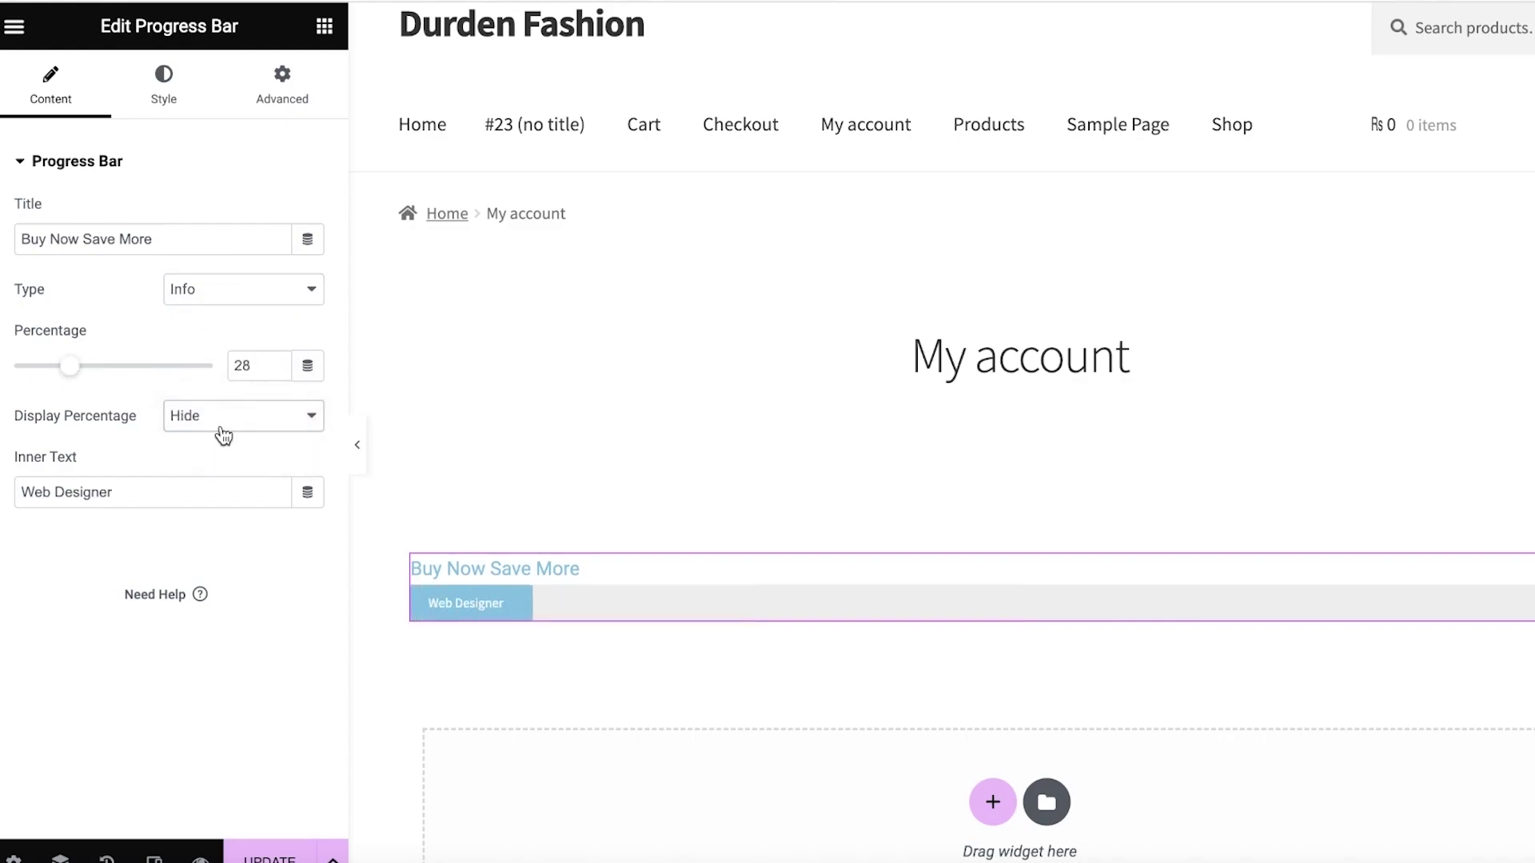
pyautogui.doubleClick(163, 486)
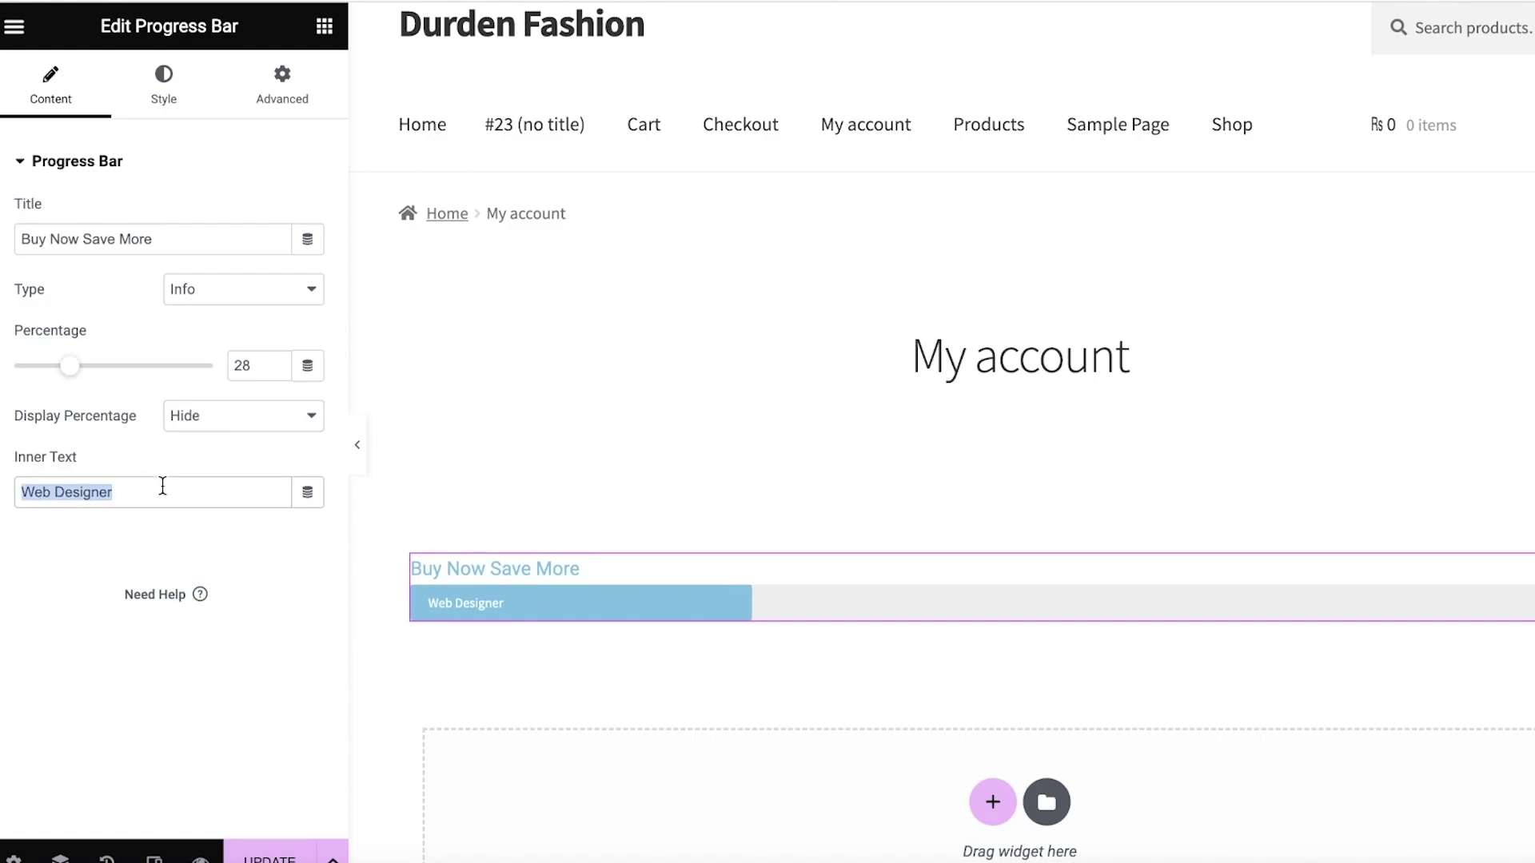
pyautogui.write('Add $400 Worth Items for $100 Gift')
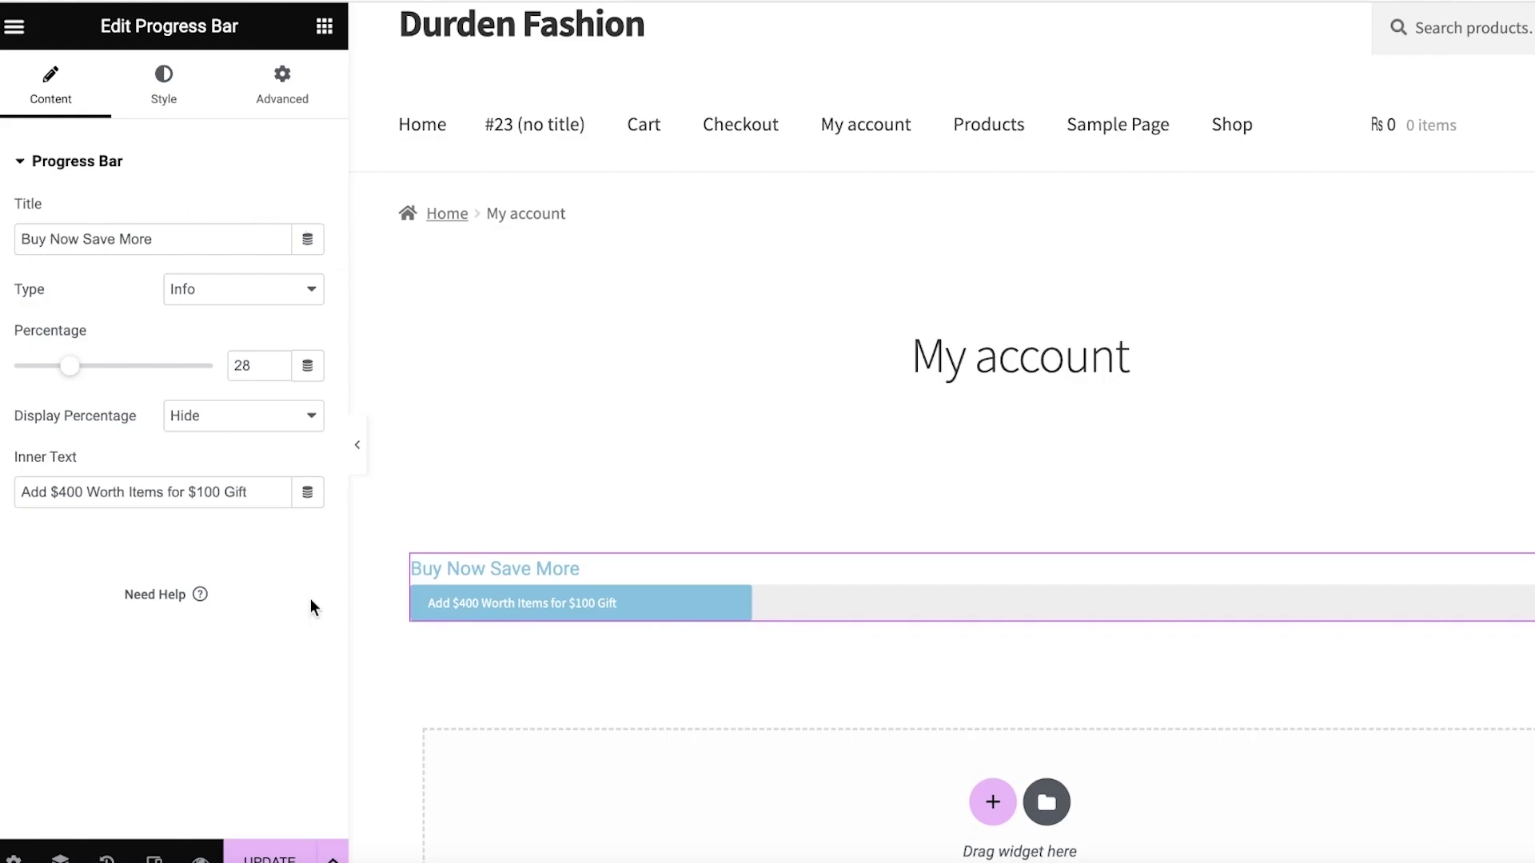
pyautogui.click(282, 80)
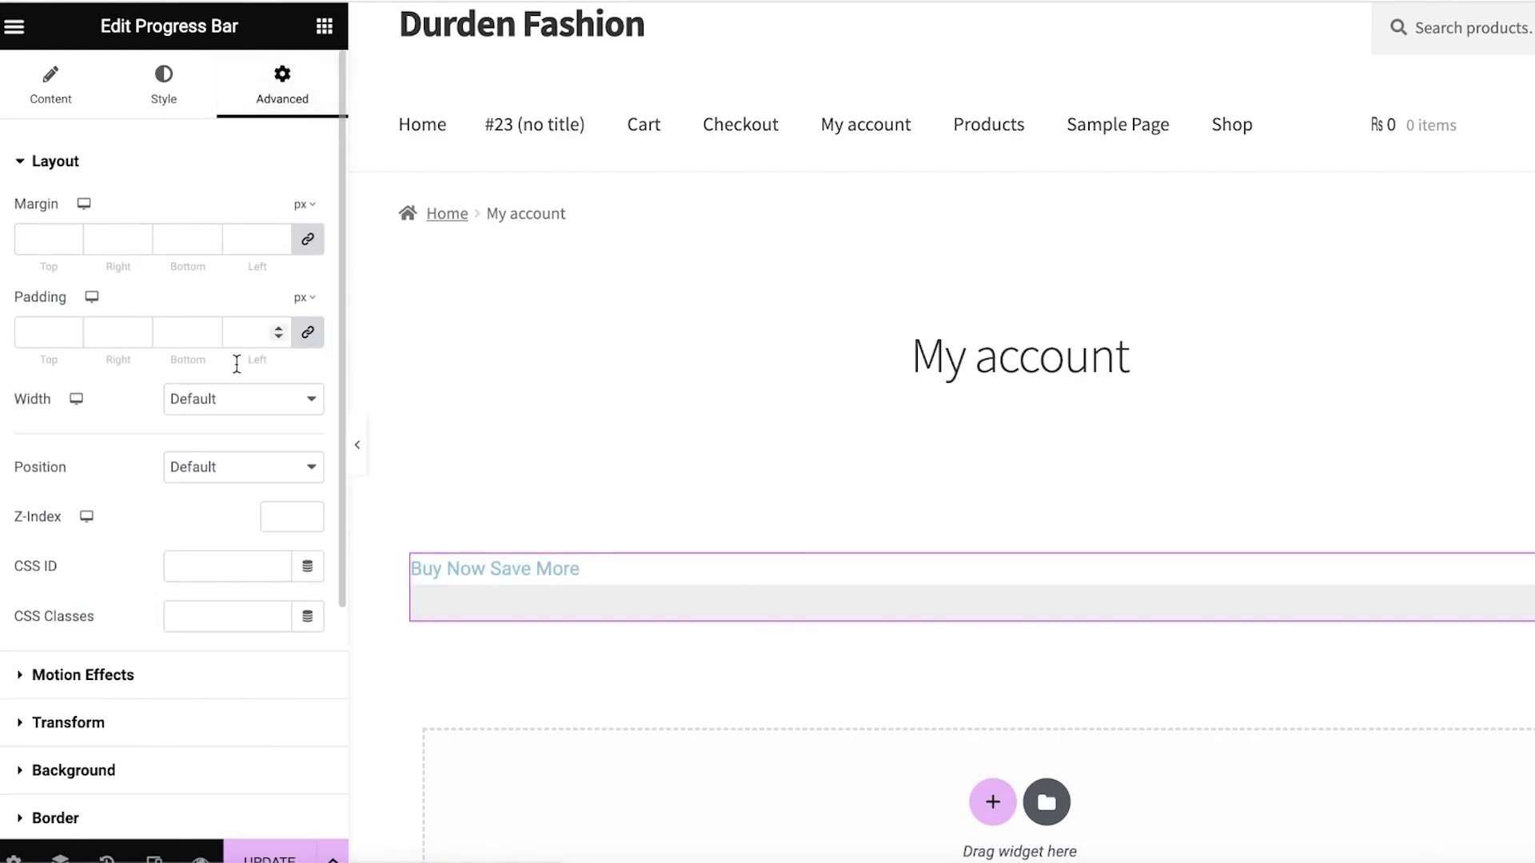
pyautogui.scroll(-4, 233, 360)
pyautogui.scroll(4, 16, 64)
pyautogui.click(8, 108)
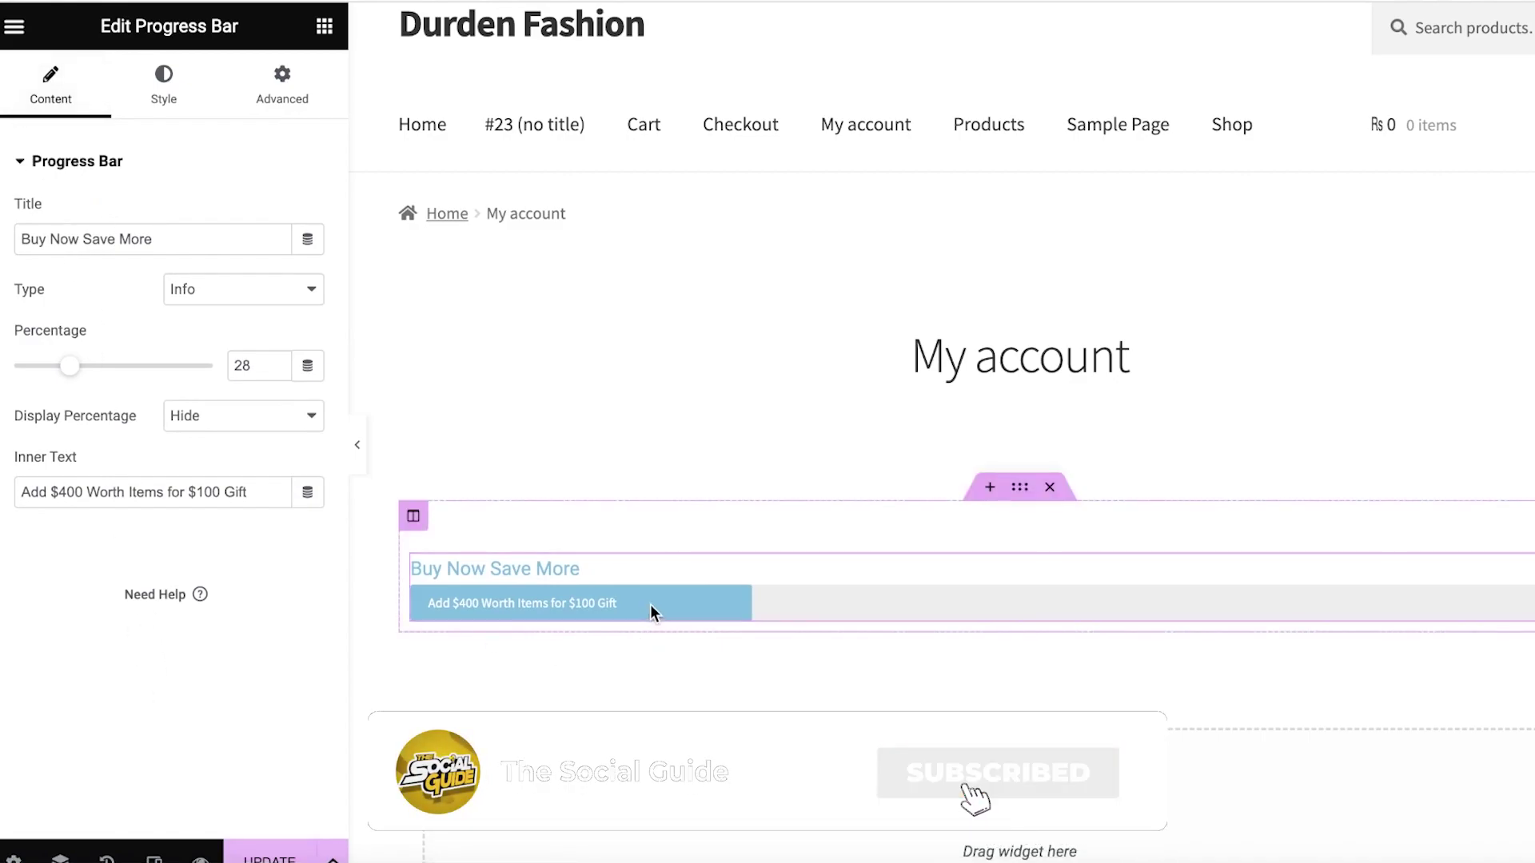
# Step: Delete the section holding the progress bar
pyautogui.click(1049, 487)
pyautogui.scroll(-2, 120, 472)
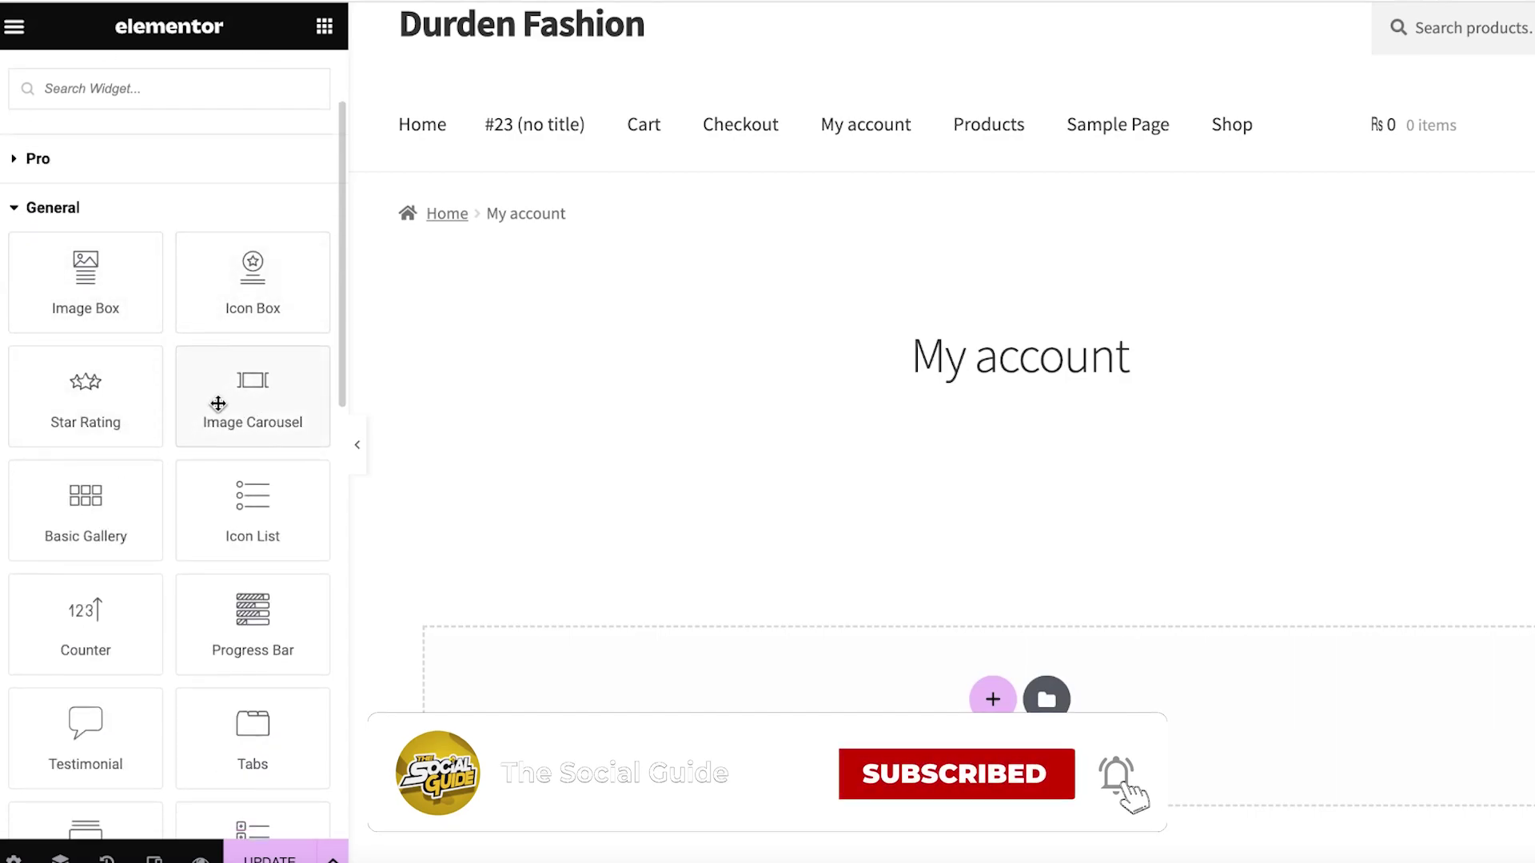
pyautogui.scroll(-4, 81, 415)
pyautogui.scroll(6, 113, 178)
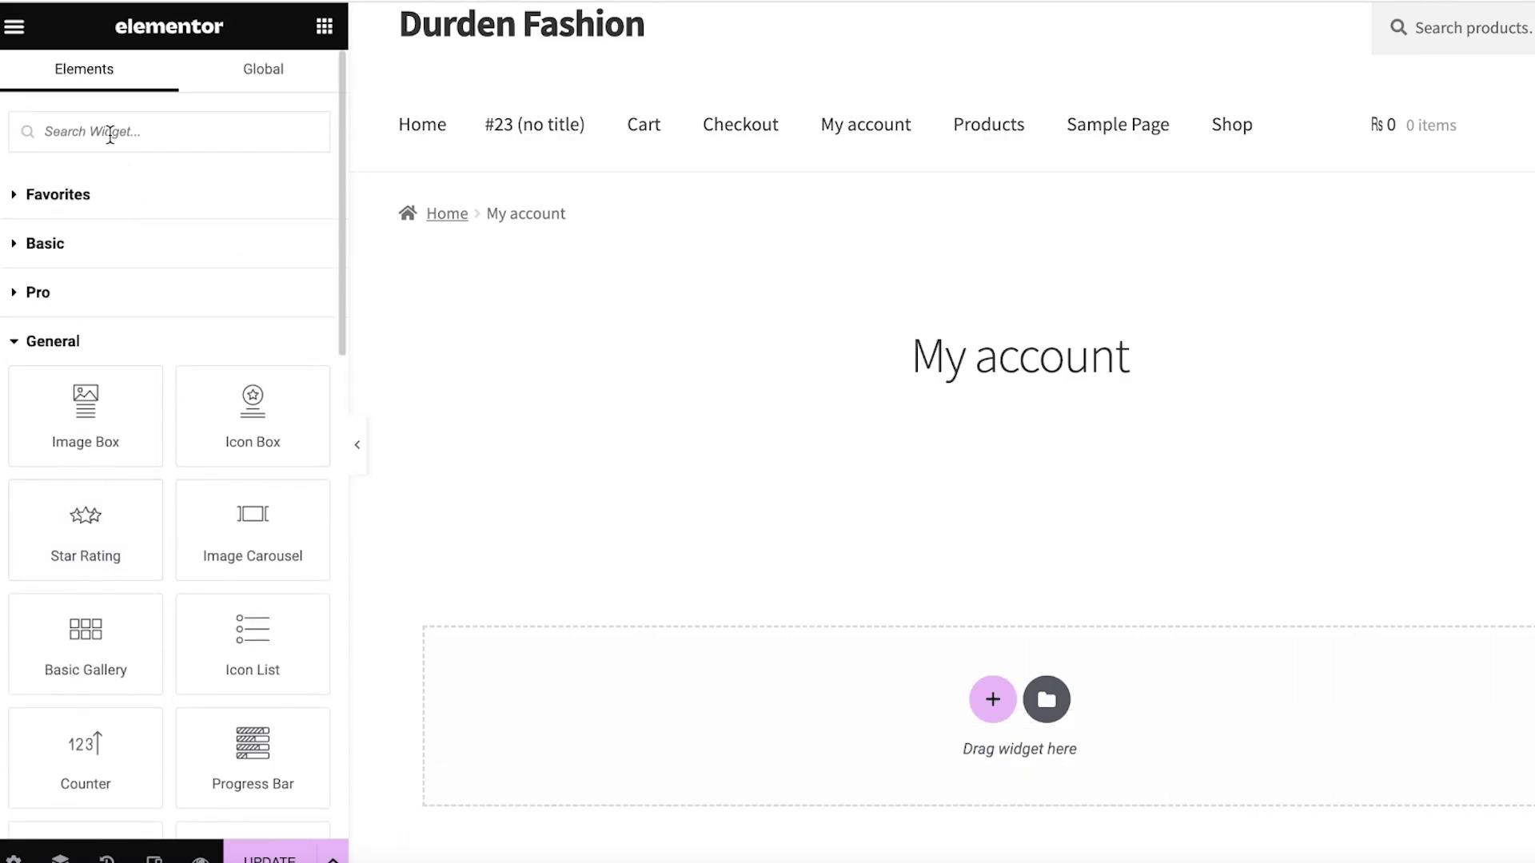
# Step: Add a Heading below the My account title and paste 'Account Information' as its text
pyautogui.moveTo(212, 351); pyautogui.dragTo(575, 506)
pyautogui.moveTo(240, 326); pyautogui.dragTo(817, 717)
pyautogui.scroll(-1, 817, 718)
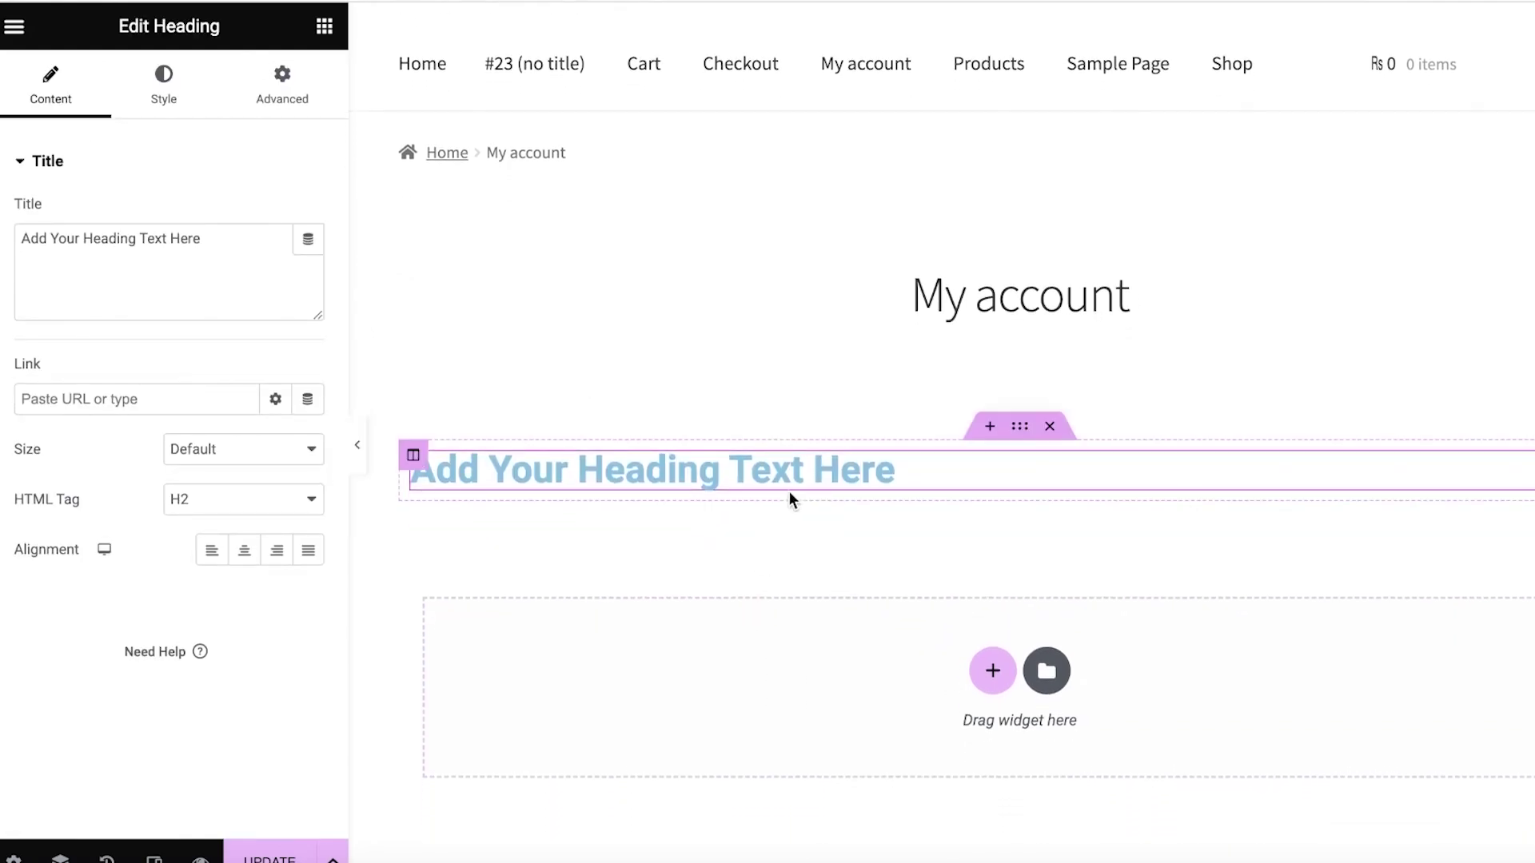
pyautogui.tripleClick(802, 464)
pyautogui.write('Account Information')
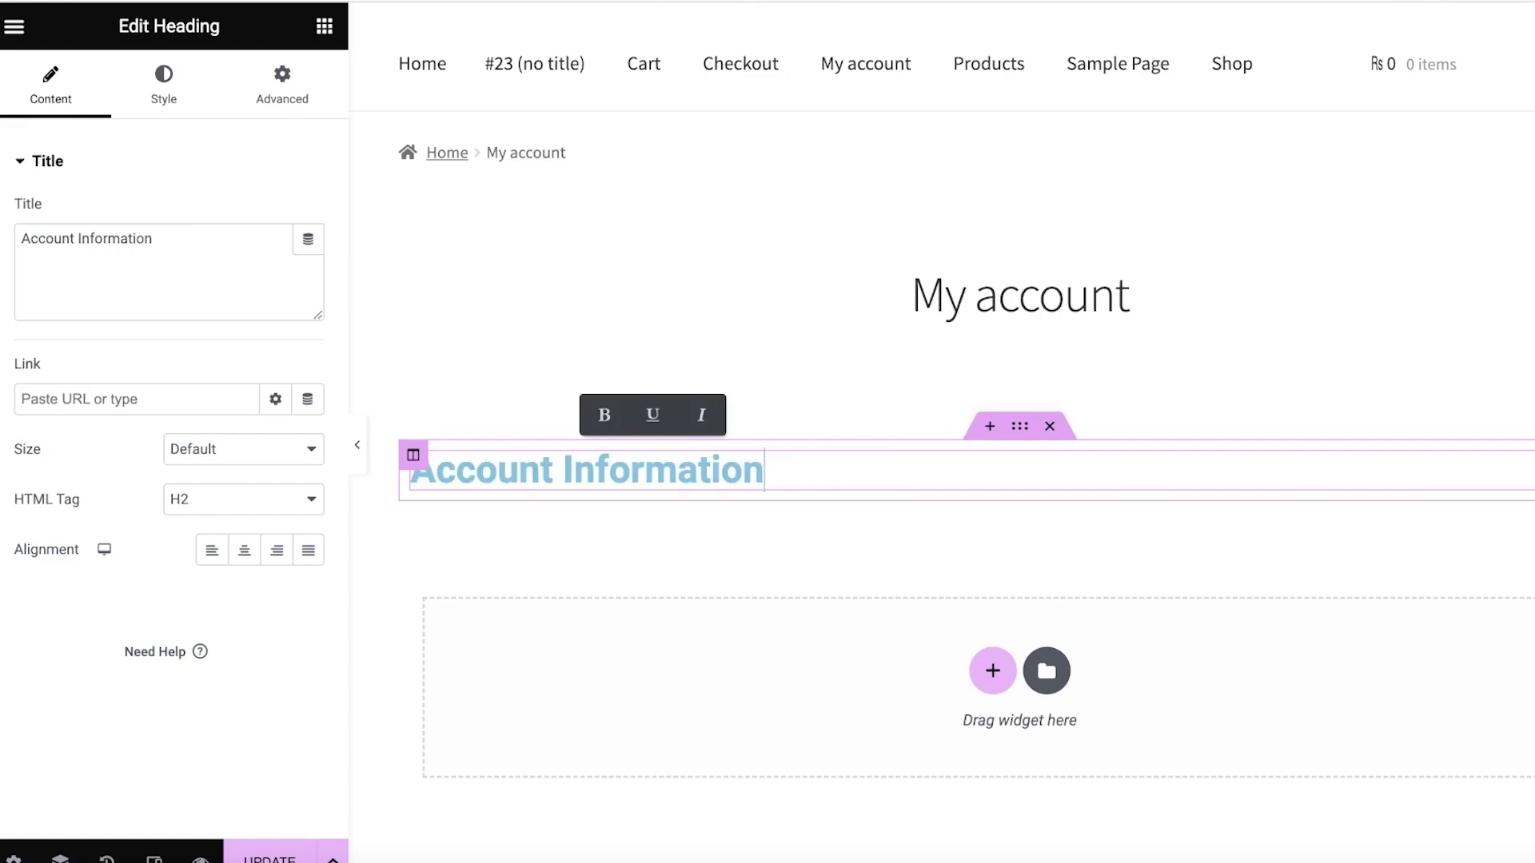
pyautogui.click(926, 304)
pyautogui.scroll(-15, 216, 312)
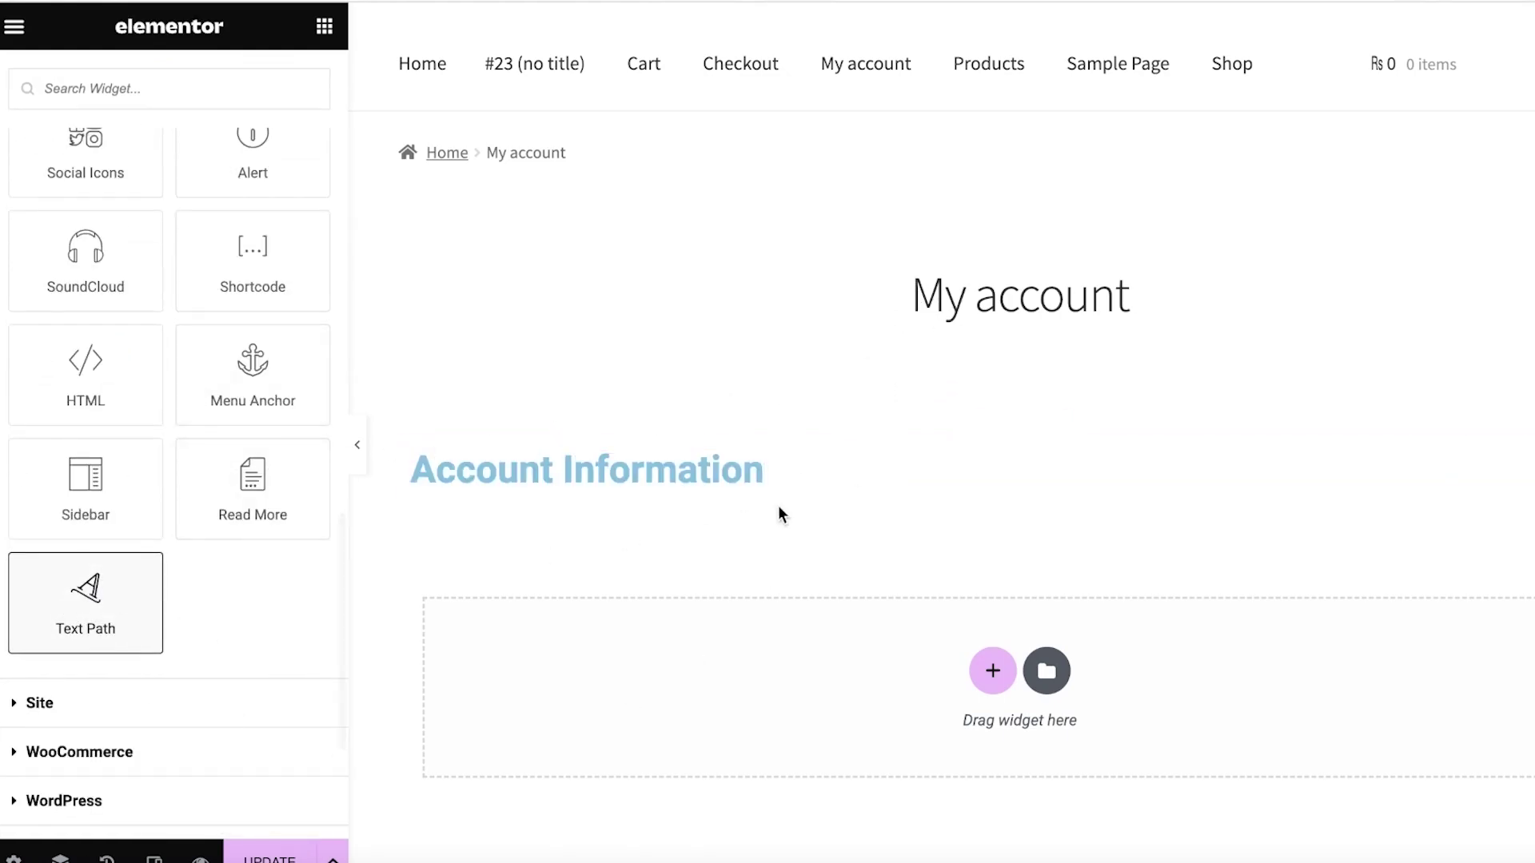
pyautogui.click(109, 453)
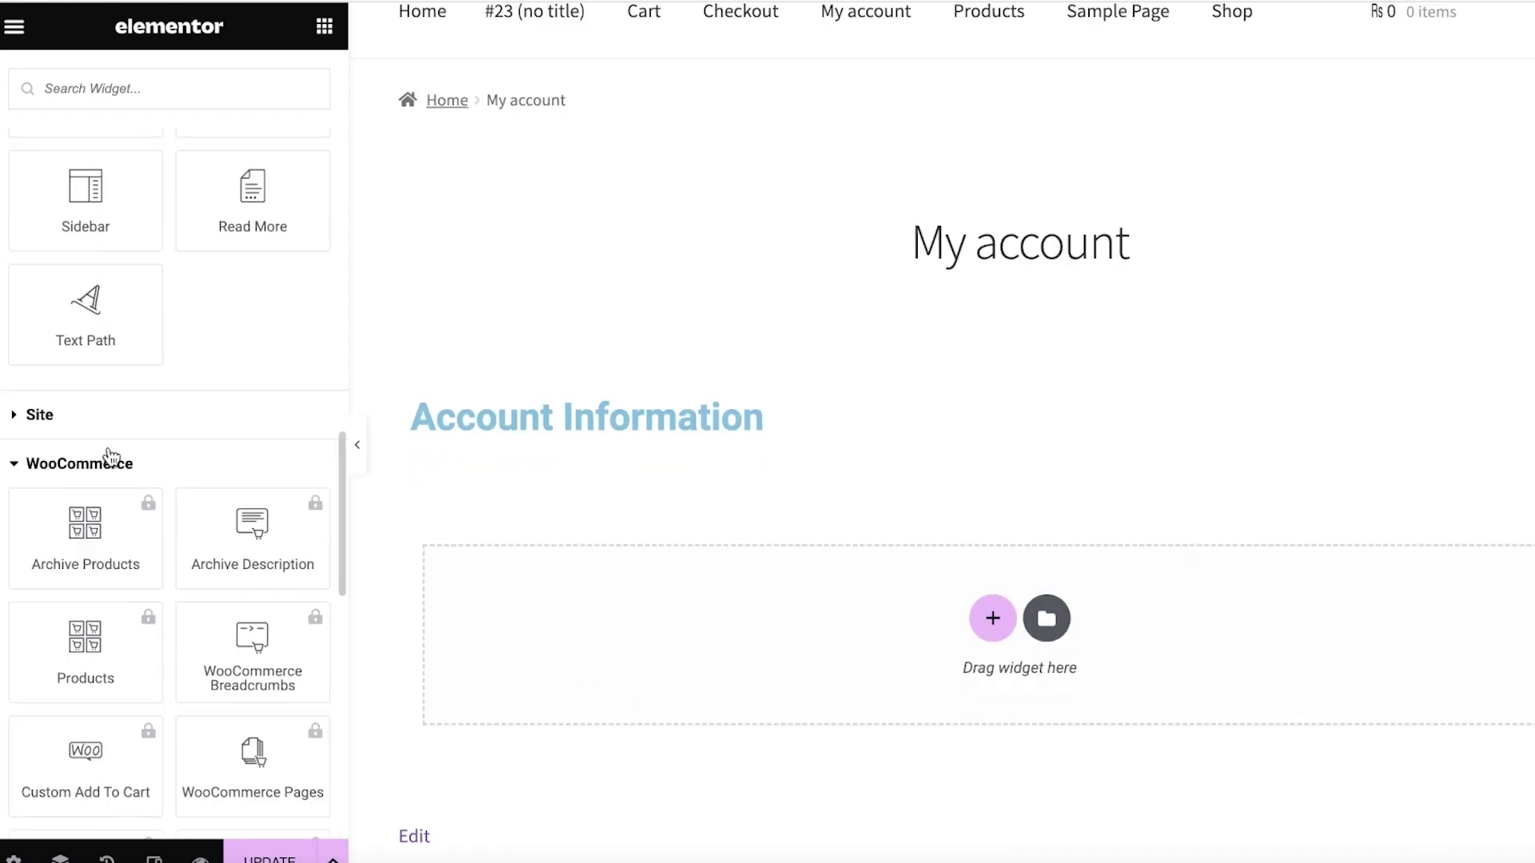
pyautogui.scroll(-7, 114, 537)
pyautogui.scroll(-4, 166, 454)
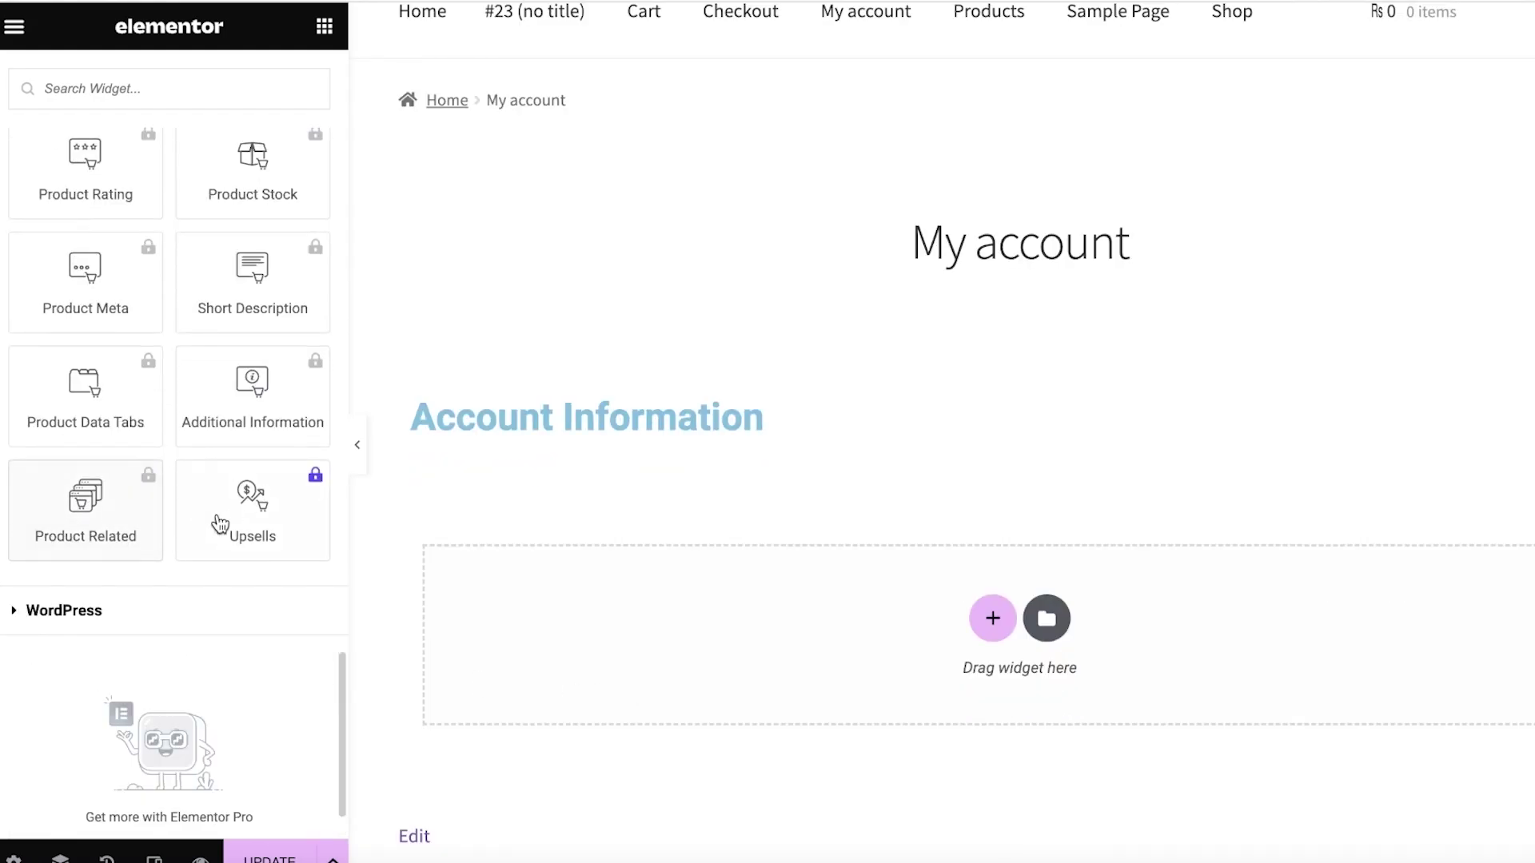
pyautogui.scroll(2, 128, 371)
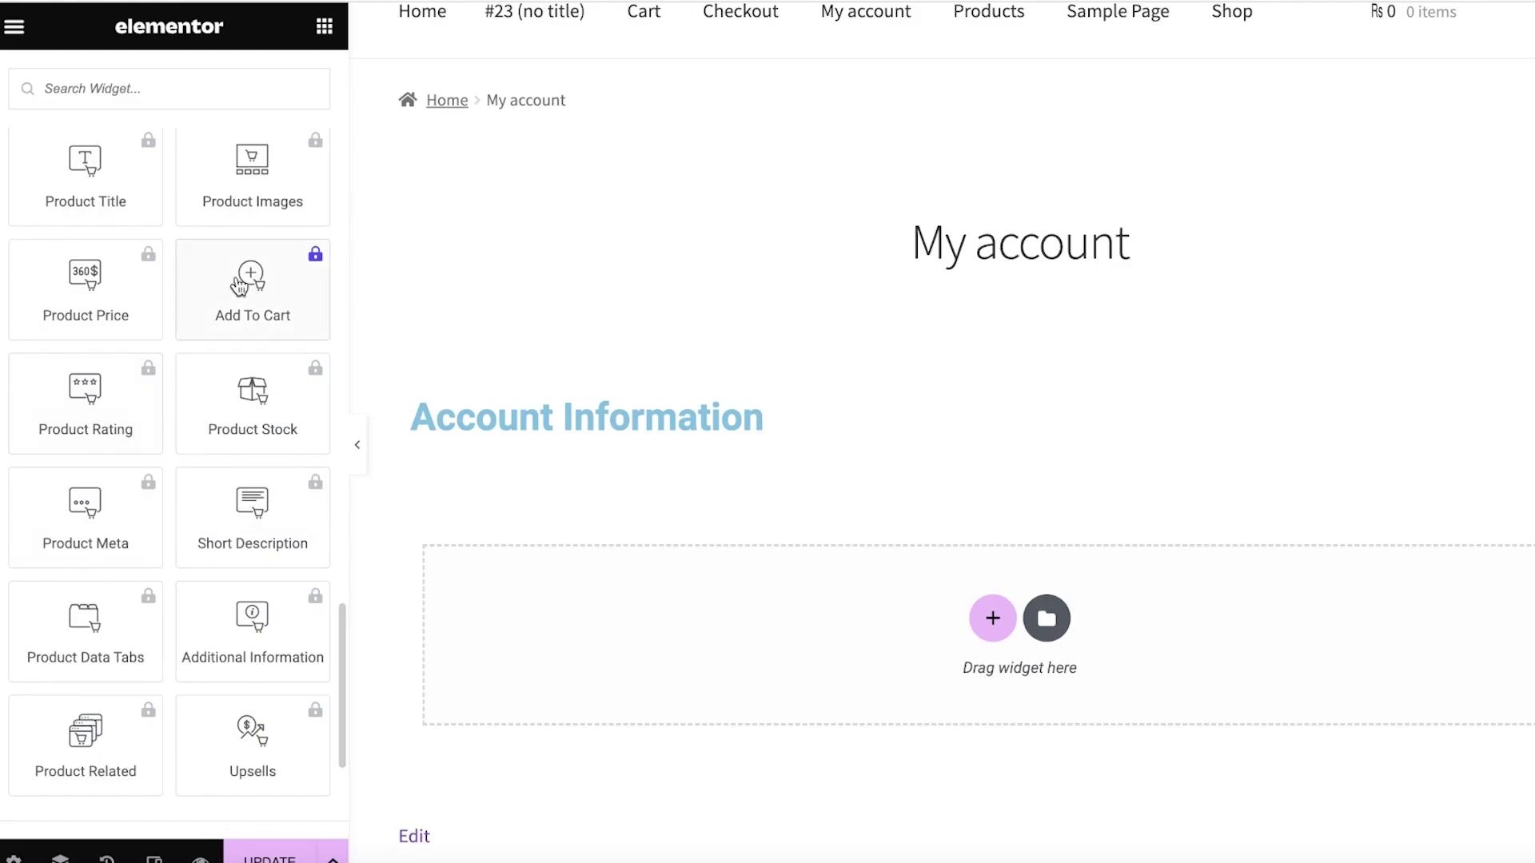
pyautogui.scroll(7, 34, 616)
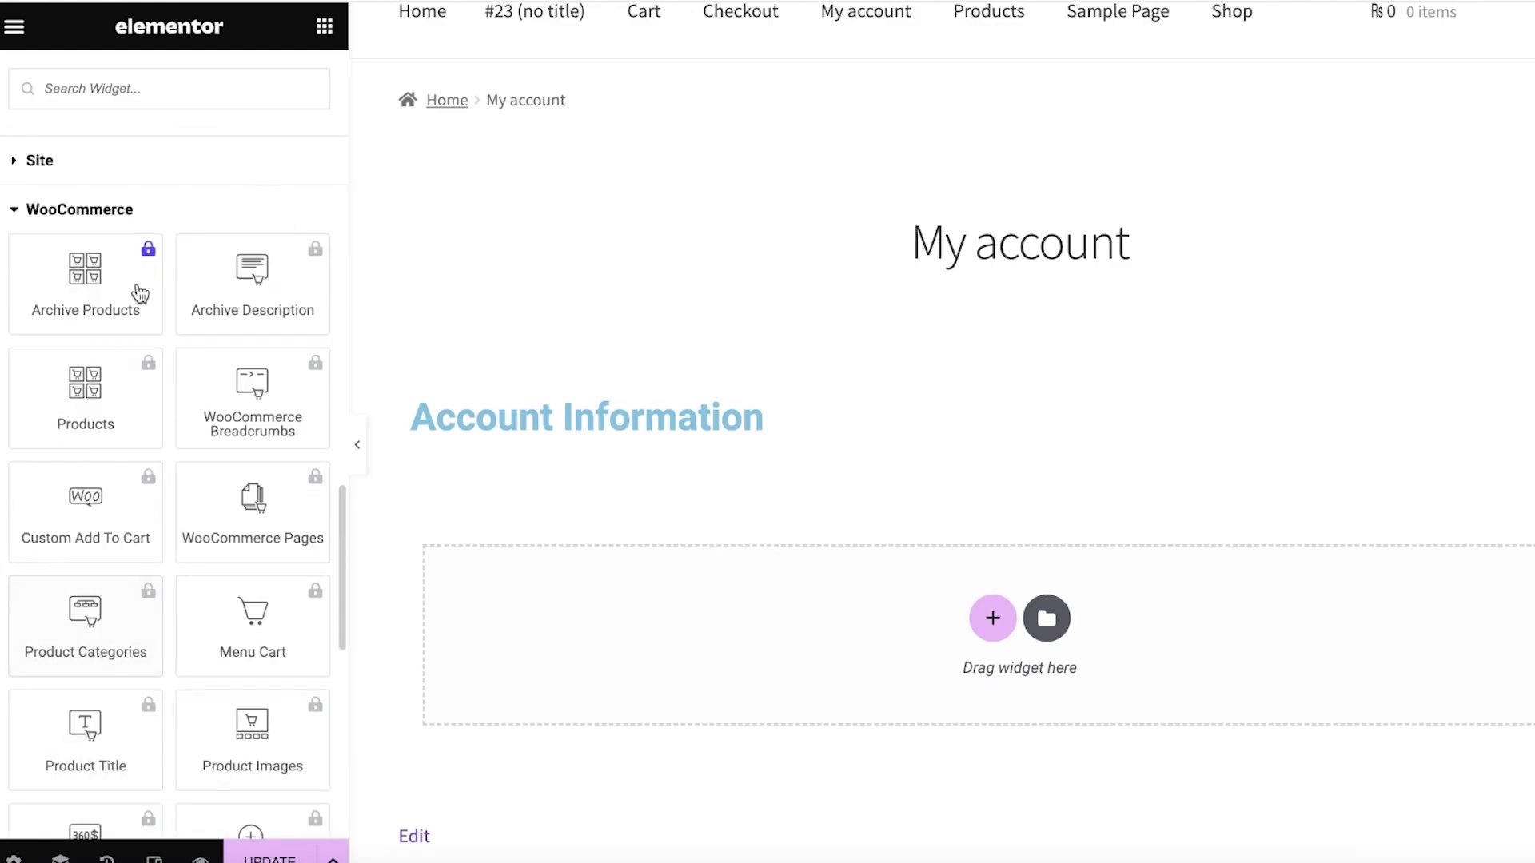
pyautogui.scroll(6, 200, 332)
pyautogui.scroll(-6, 192, 332)
pyautogui.click(40, 270)
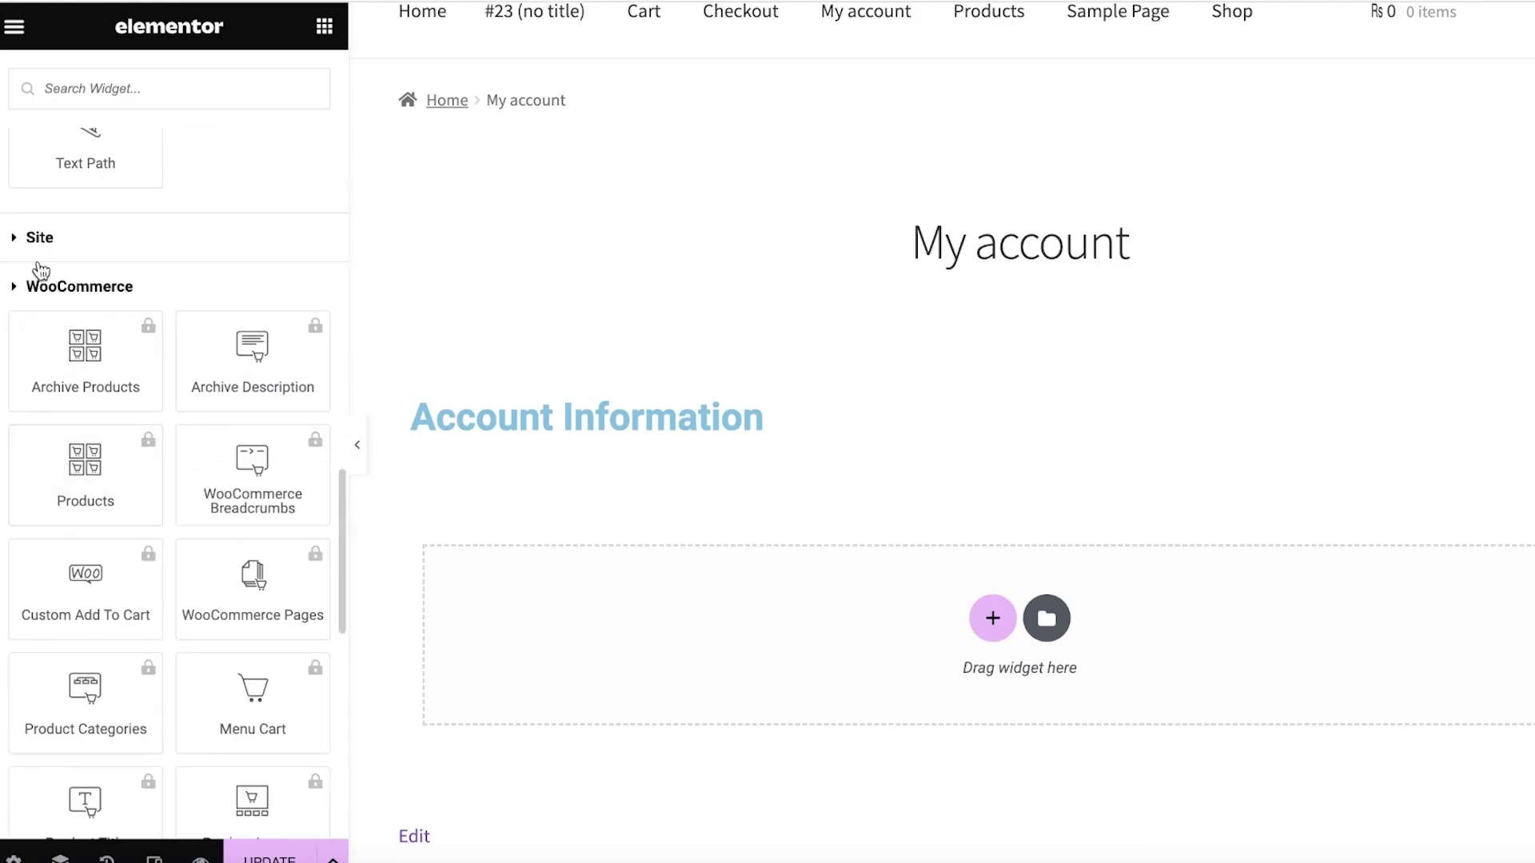
pyautogui.scroll(-5, 58, 460)
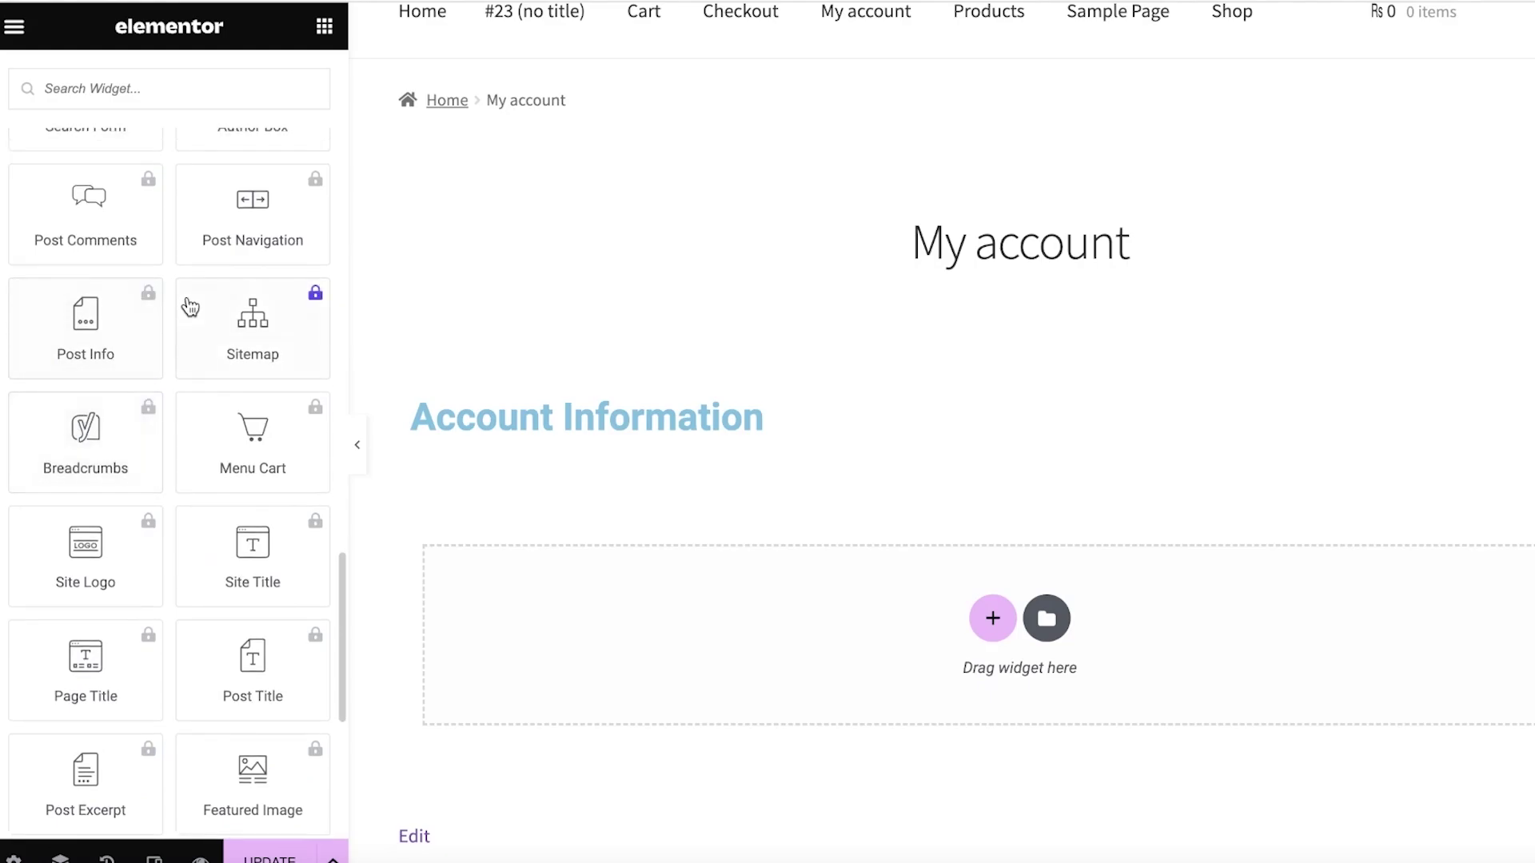
pyautogui.scroll(8, 127, 370)
pyautogui.scroll(-5, 127, 399)
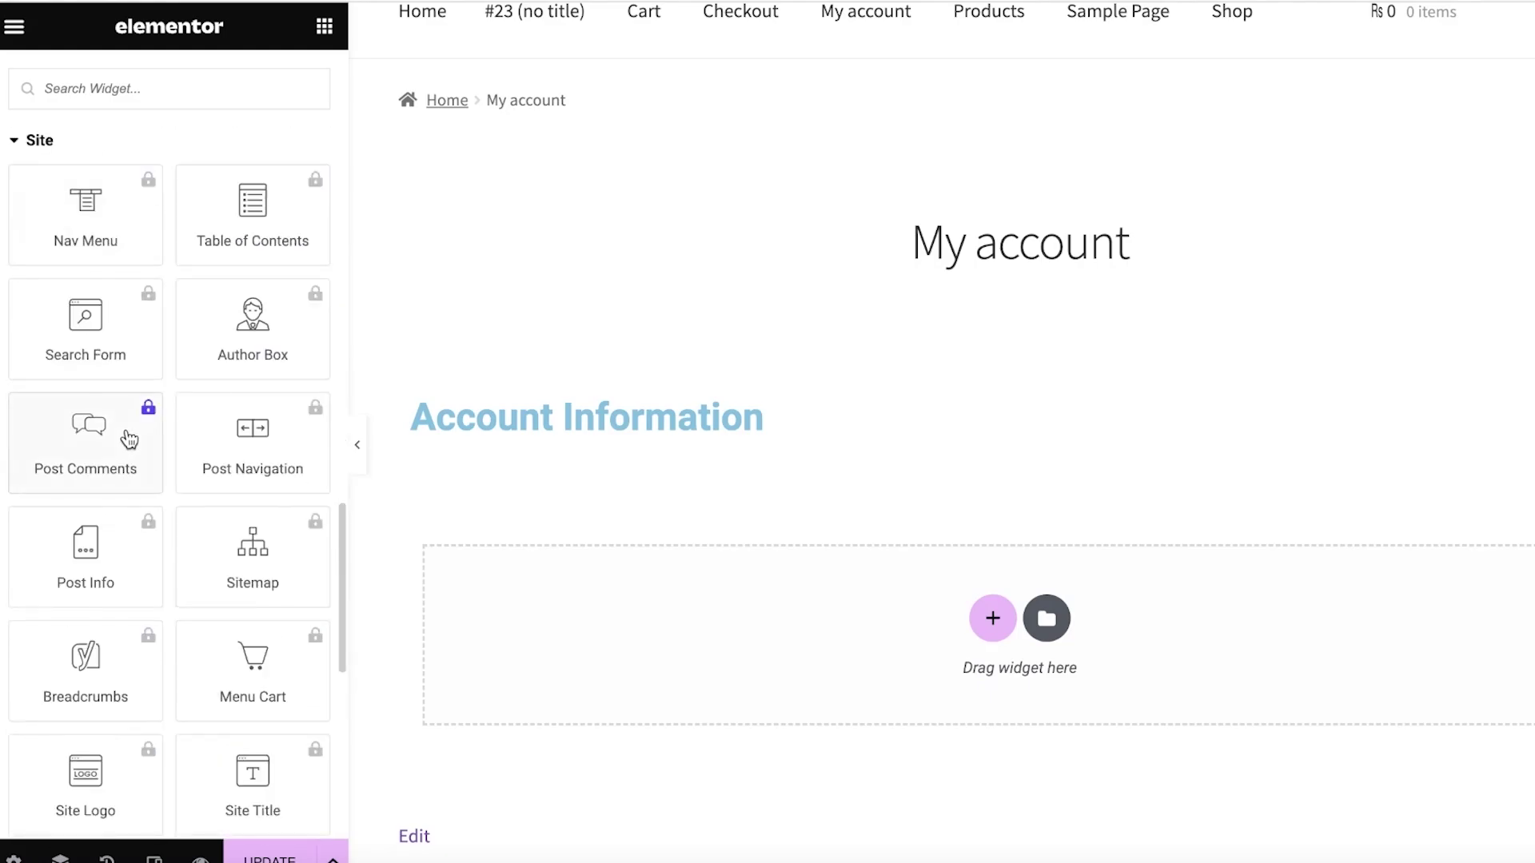
pyautogui.scroll(-7, 264, 336)
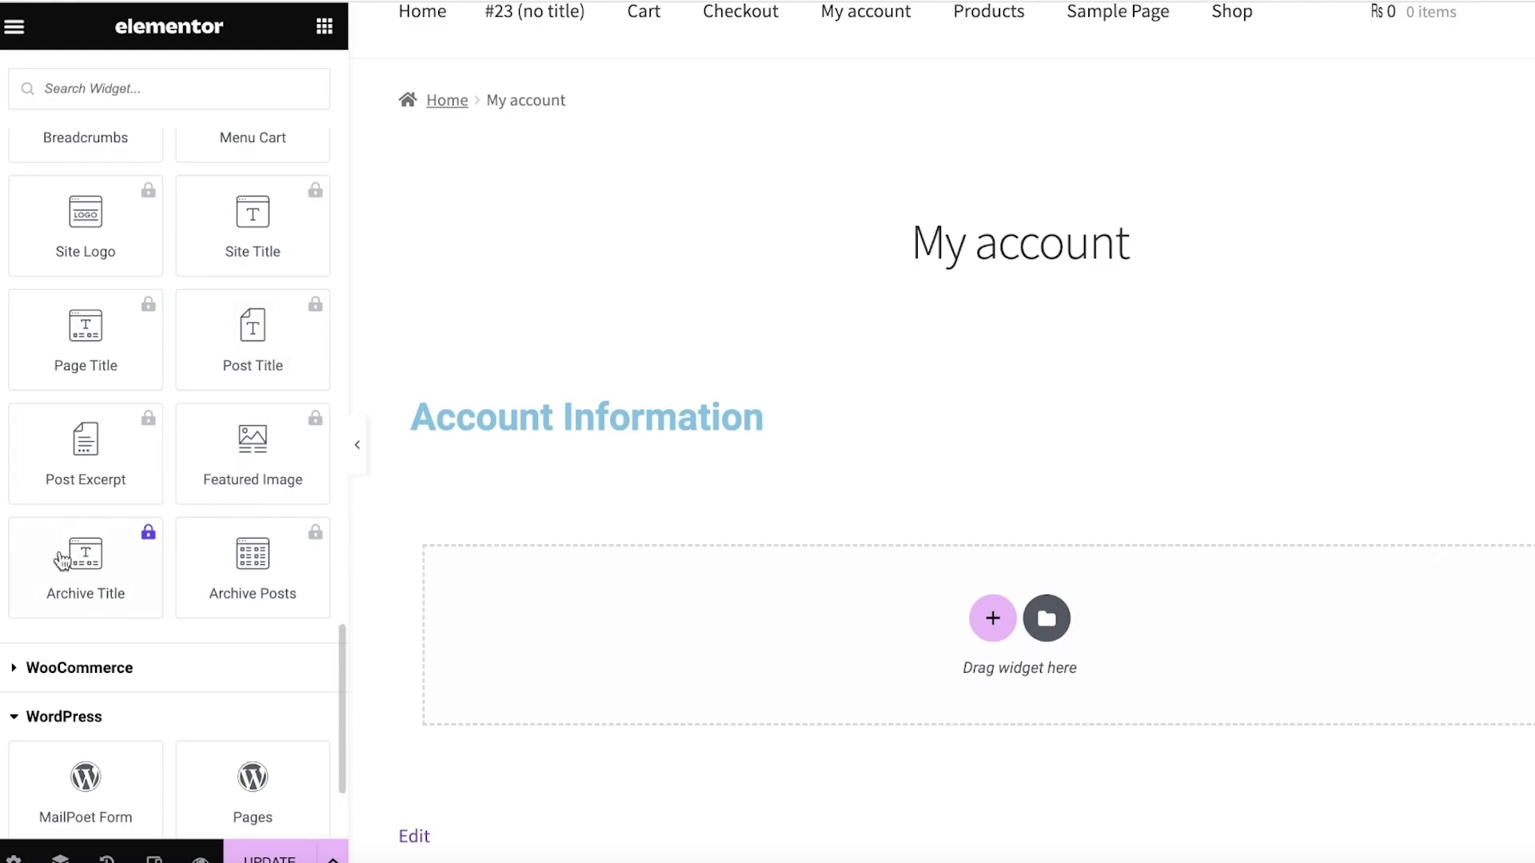
pyautogui.scroll(-15, 62, 559)
pyautogui.scroll(20, 120, 387)
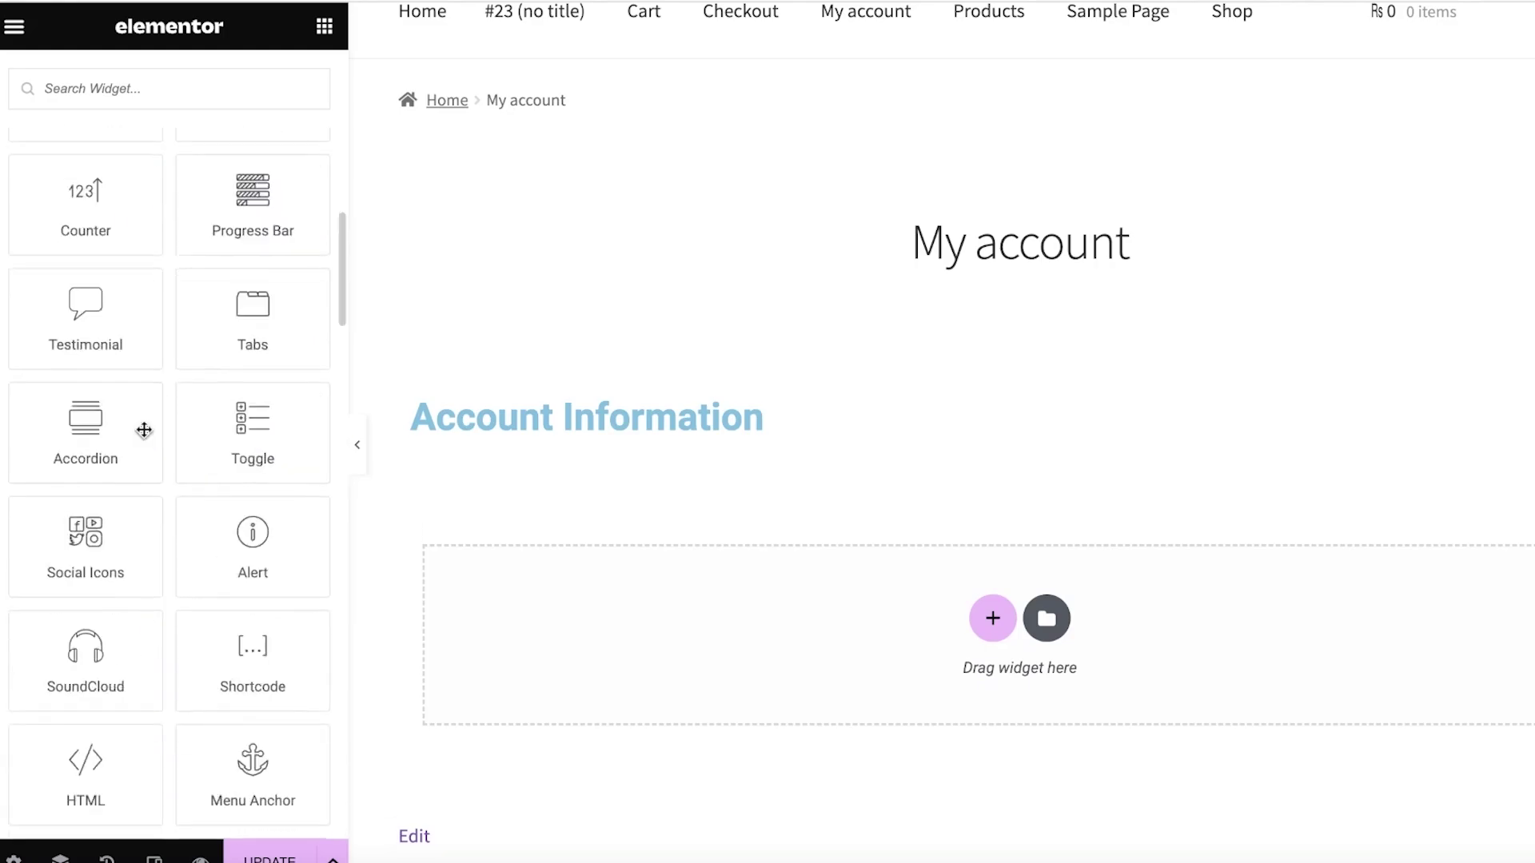
pyautogui.click(126, 196)
pyautogui.click(124, 195)
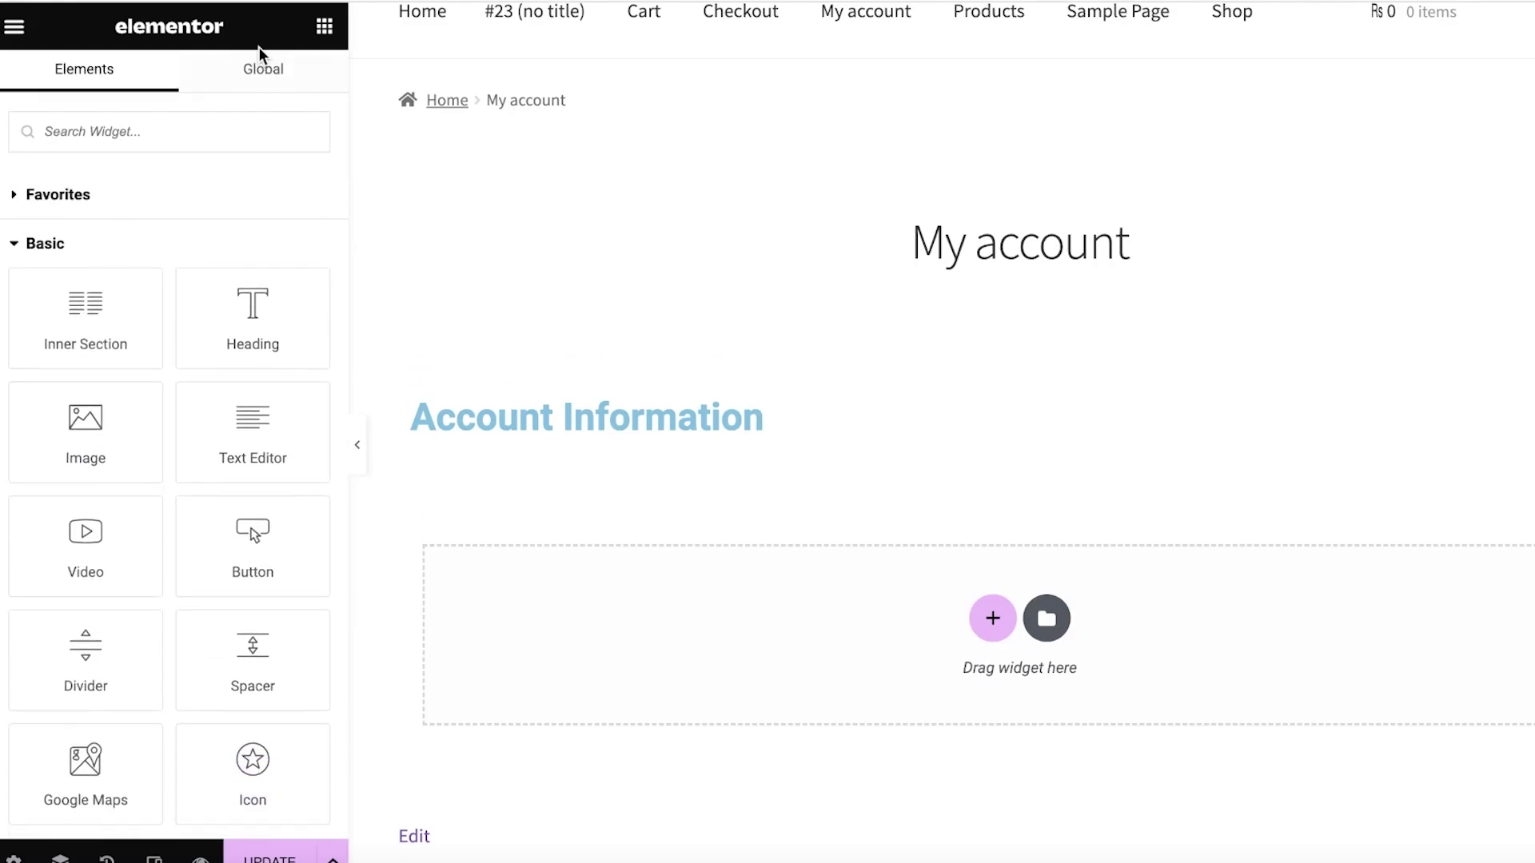
pyautogui.click(261, 67)
pyautogui.doubleClick(262, 69)
# Step: Drop a two-column Inner Section beneath the Account Information heading, leaving both columns empty
pyautogui.click(126, 69)
pyautogui.moveTo(86, 318); pyautogui.dragTo(769, 630)
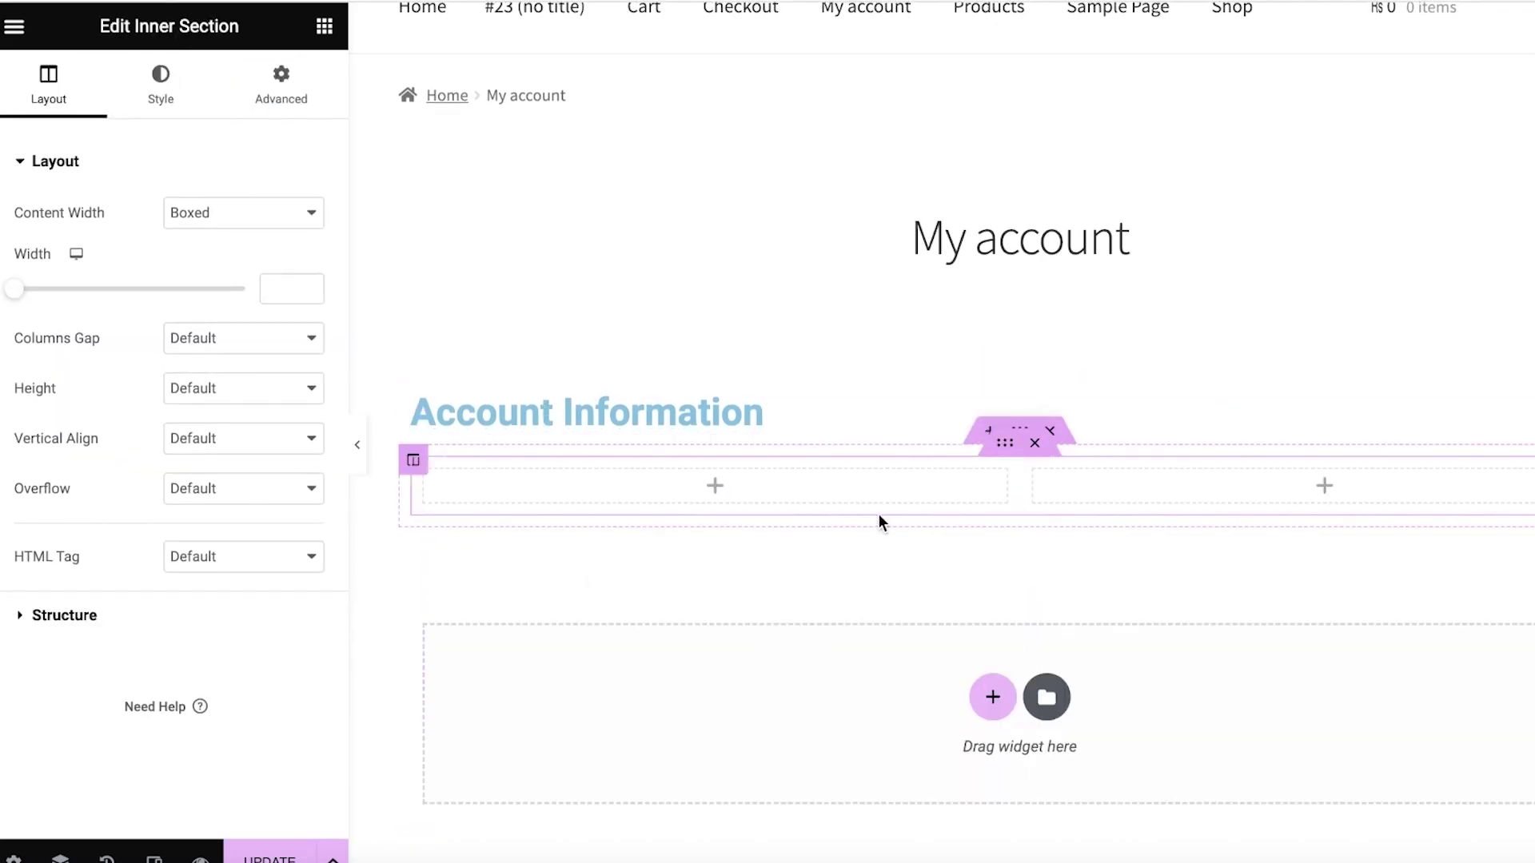
pyautogui.scroll(-3, 966, 431)
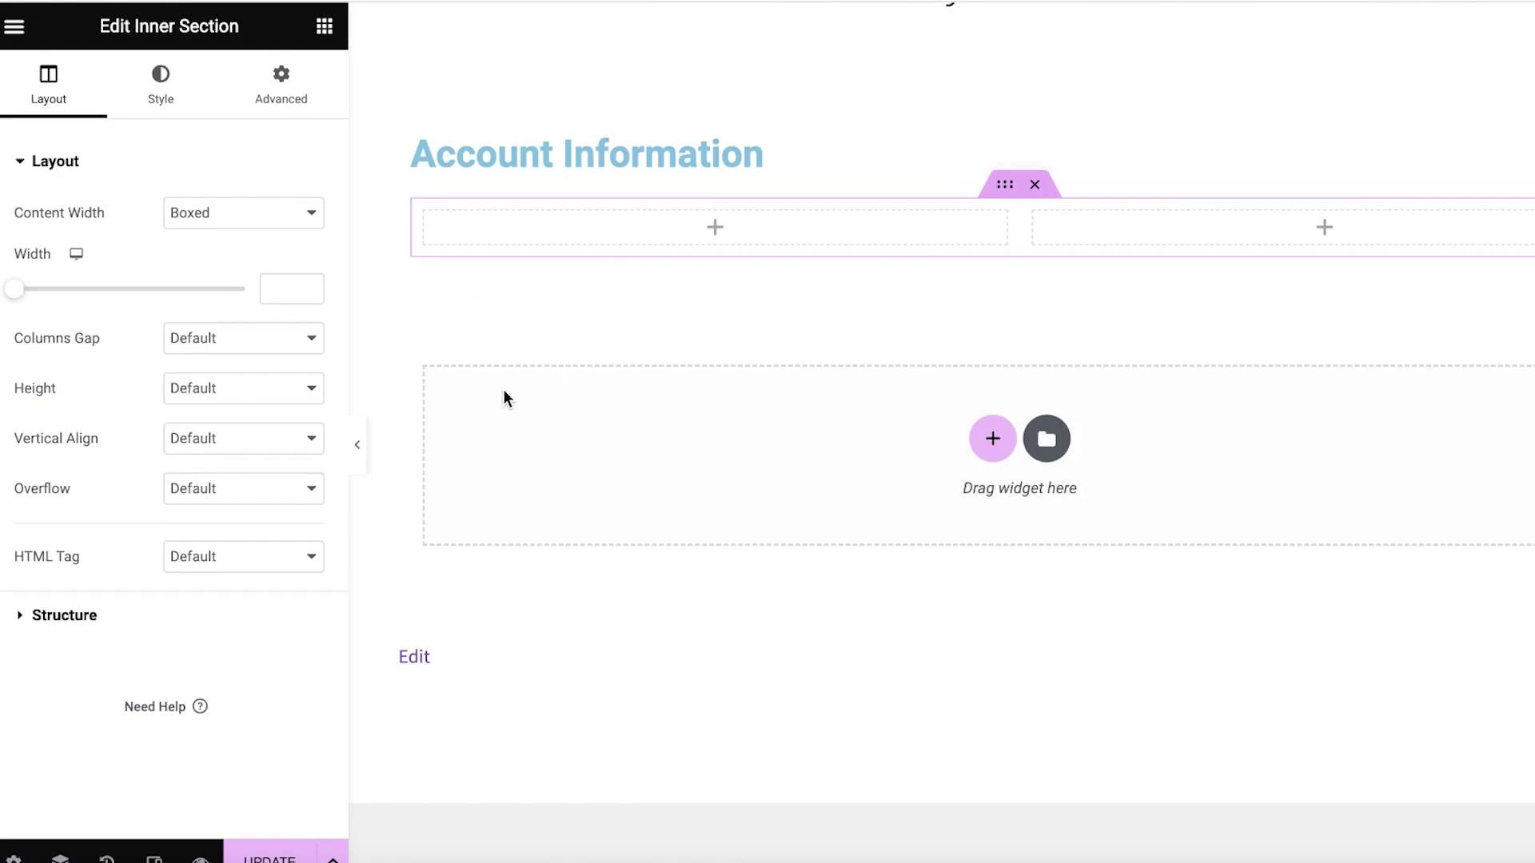
pyautogui.click(715, 227)
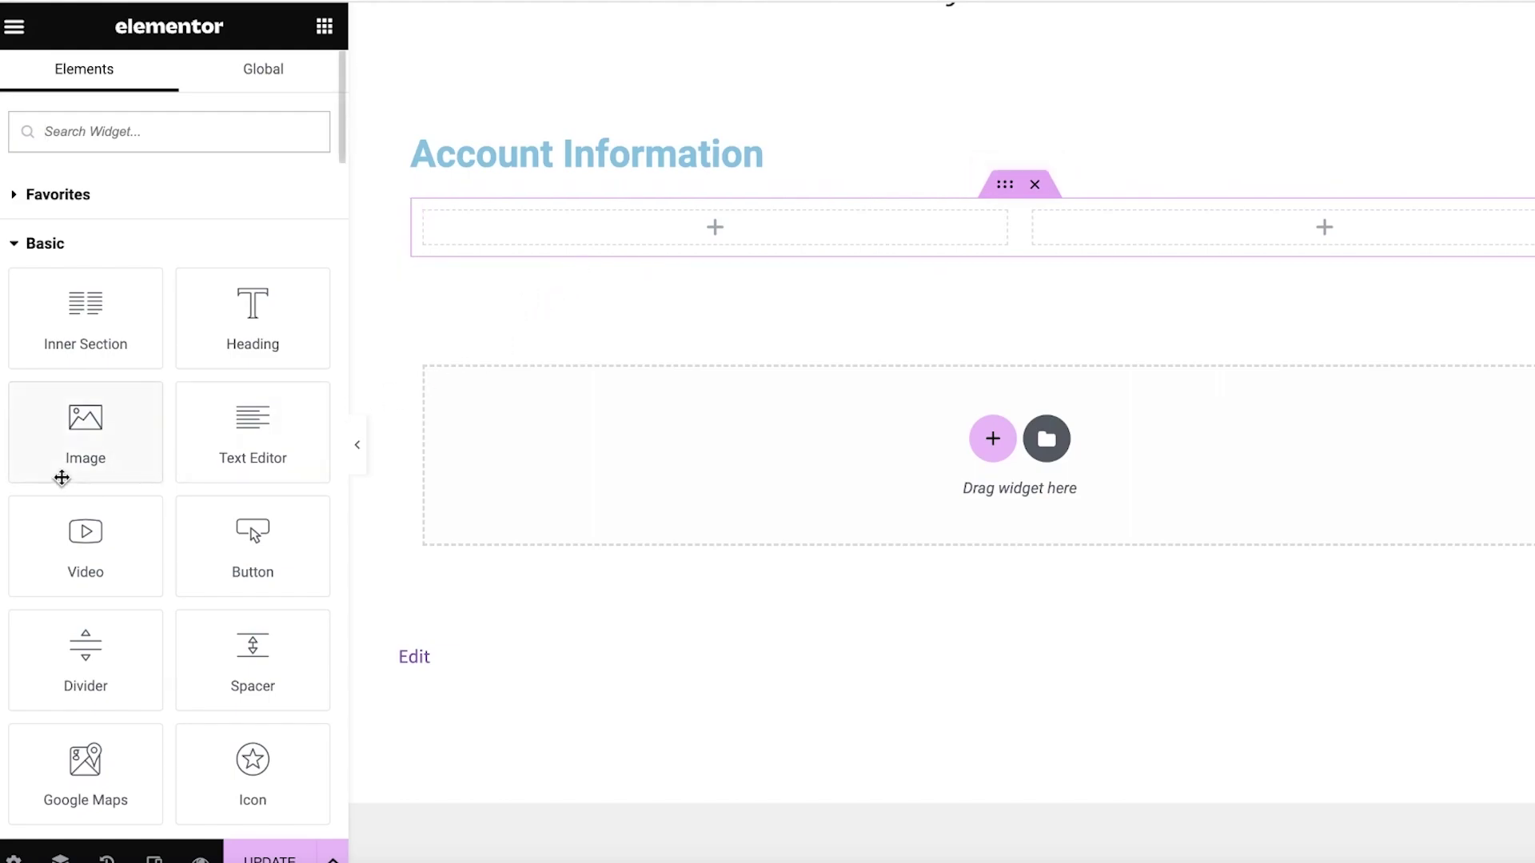
pyautogui.scroll(-5, 75, 504)
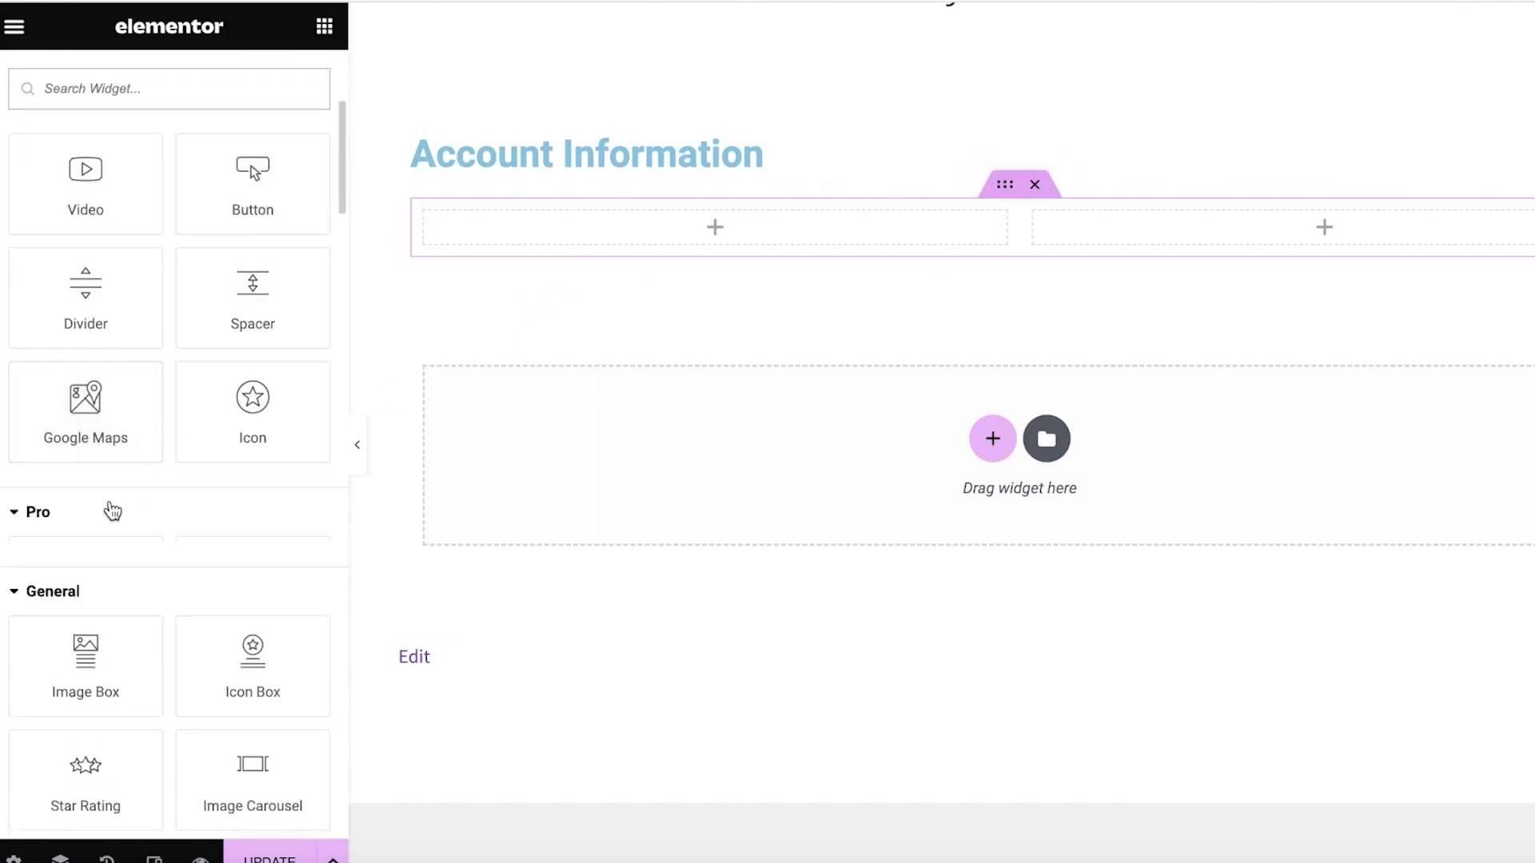
pyautogui.scroll(-5, 110, 508)
pyautogui.scroll(-3, 497, 463)
pyautogui.scroll(-15, 147, 483)
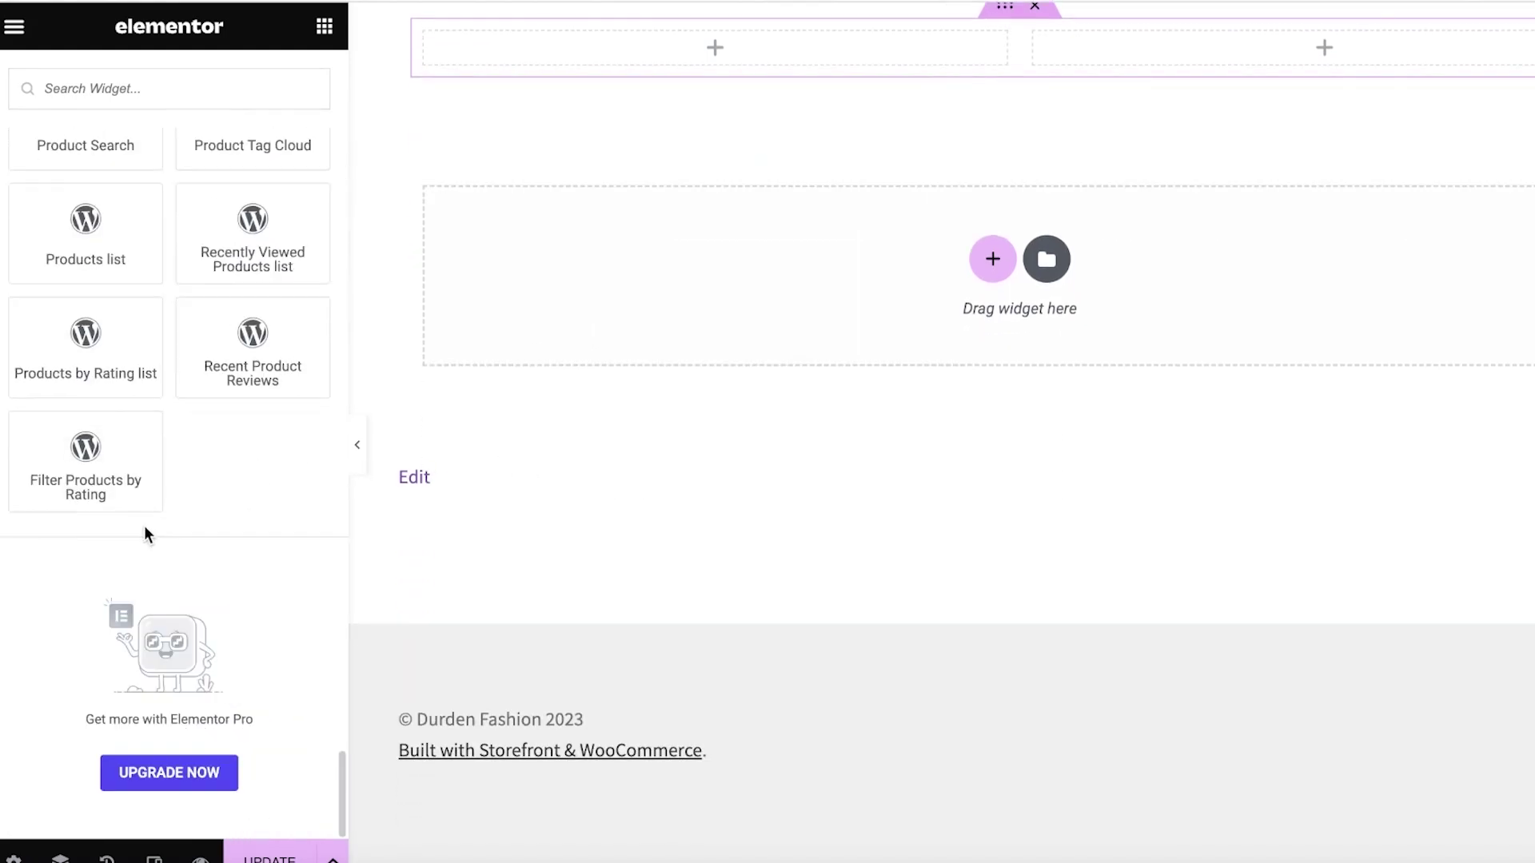
# Step: Browse the favourite and global widget groups, then return to the full widget list
pyautogui.scroll(20, 134, 542)
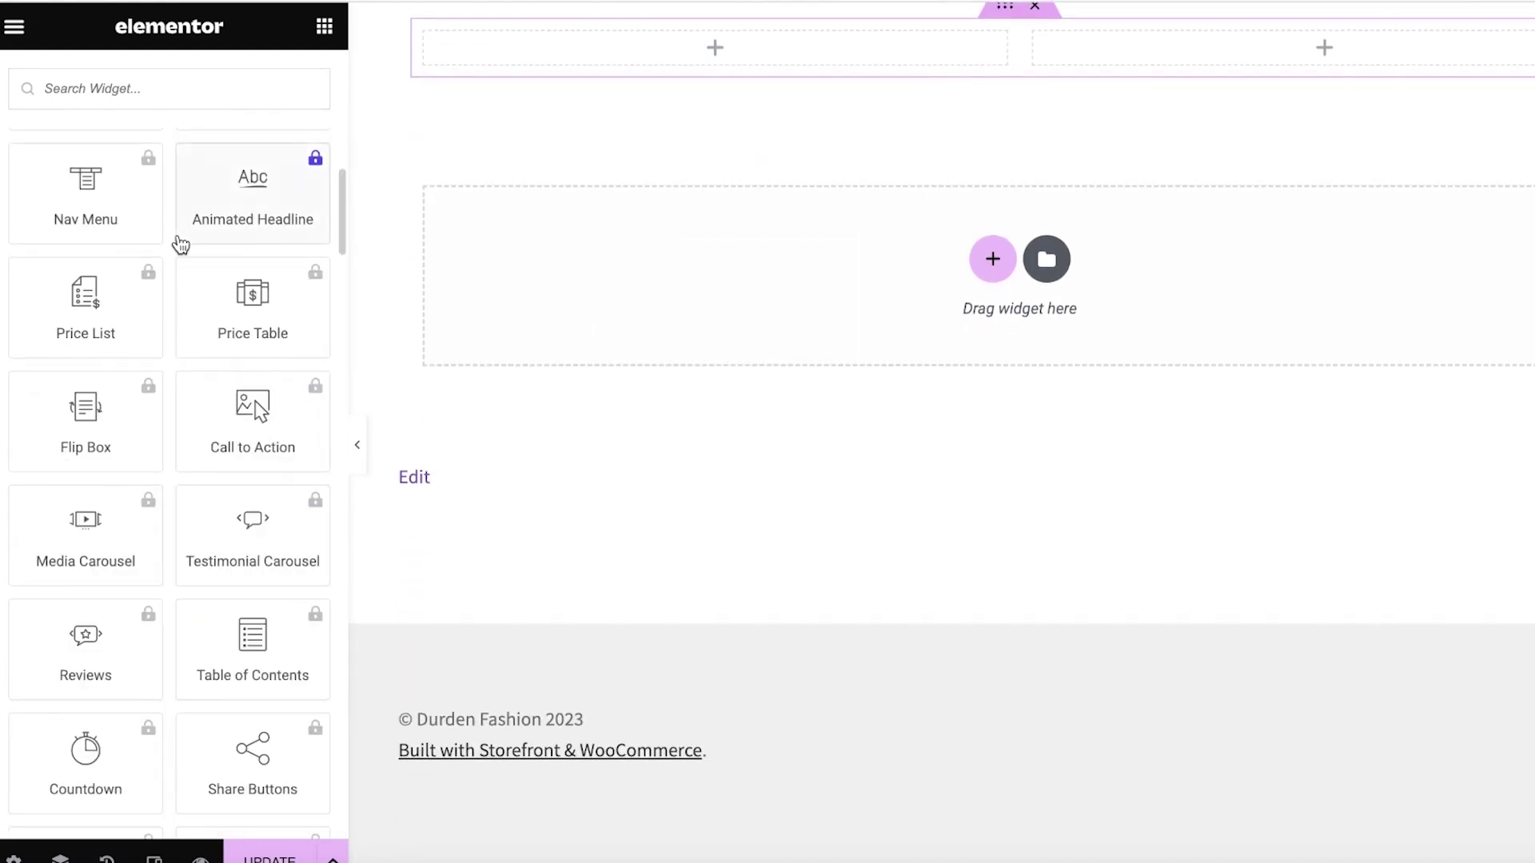
pyautogui.click(15, 198)
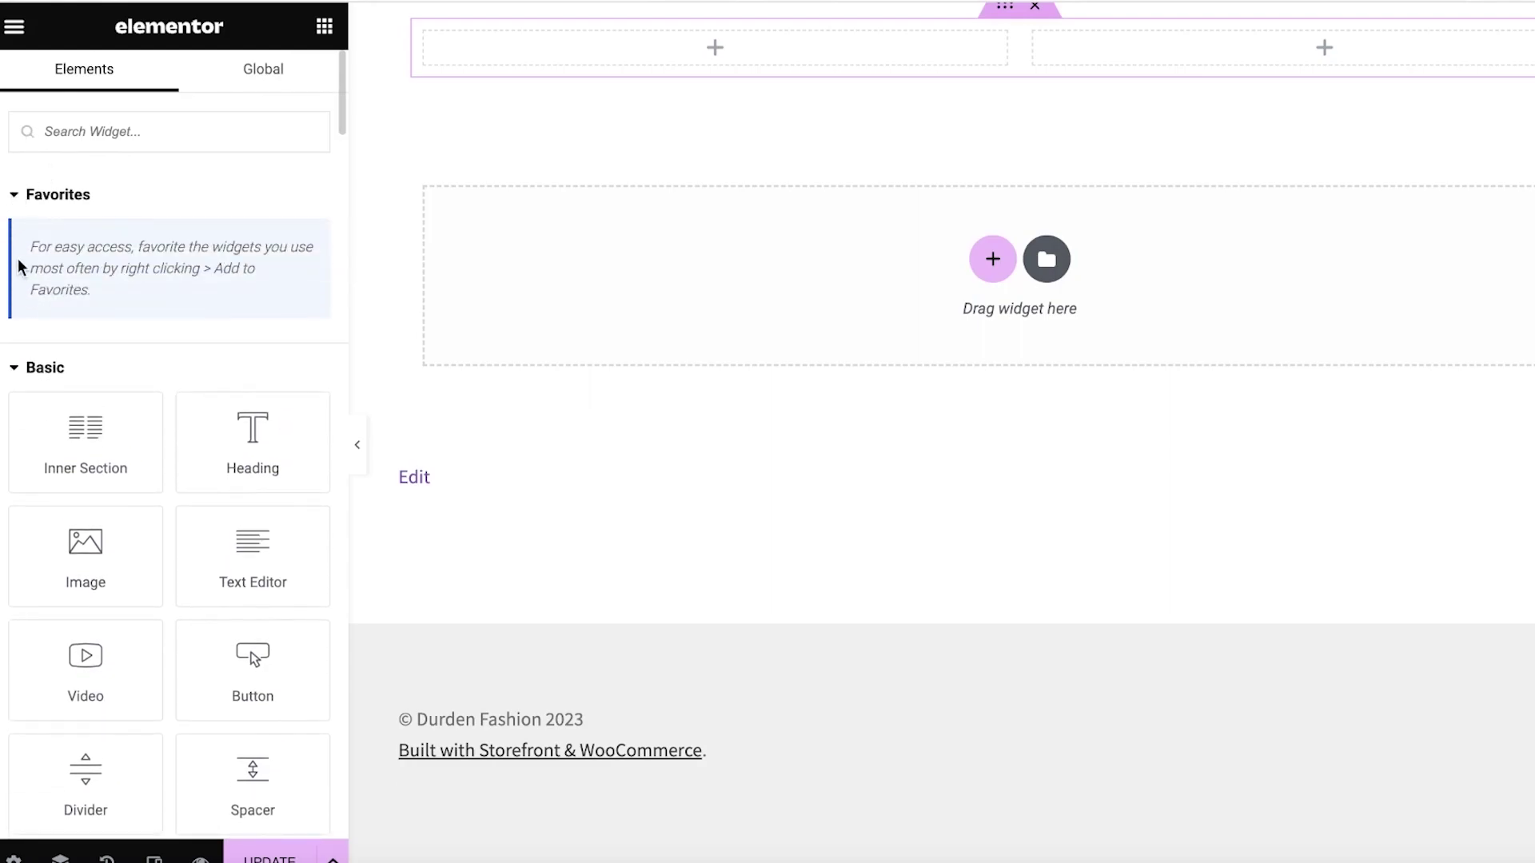
pyautogui.click(209, 68)
pyautogui.click(123, 67)
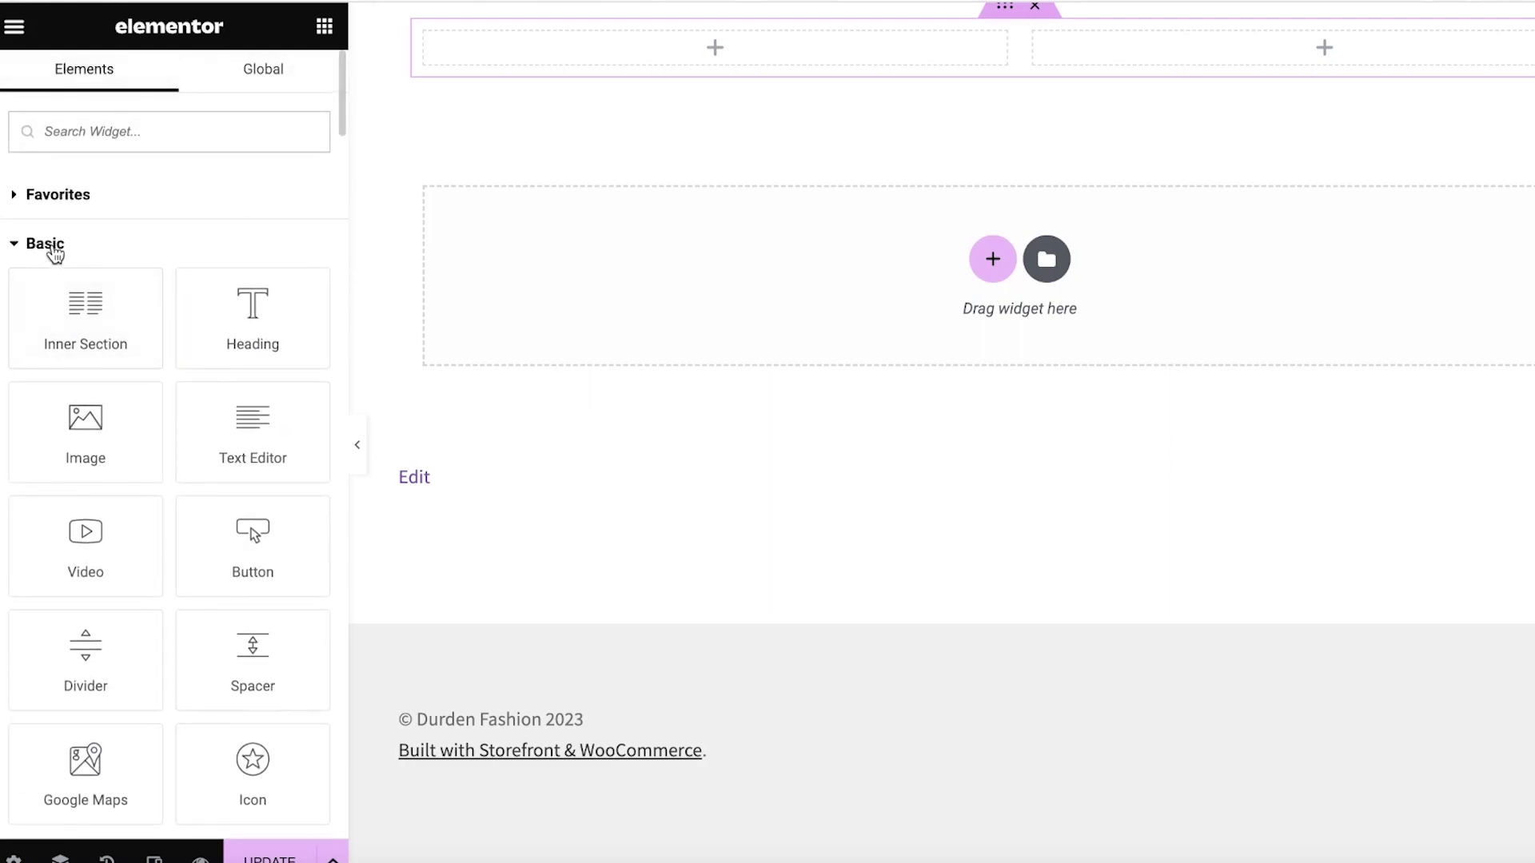
# Step: Add a Divider below the inner section with 100% width and Squared style, then save
pyautogui.moveTo(71, 652); pyautogui.dragTo(938, 271)
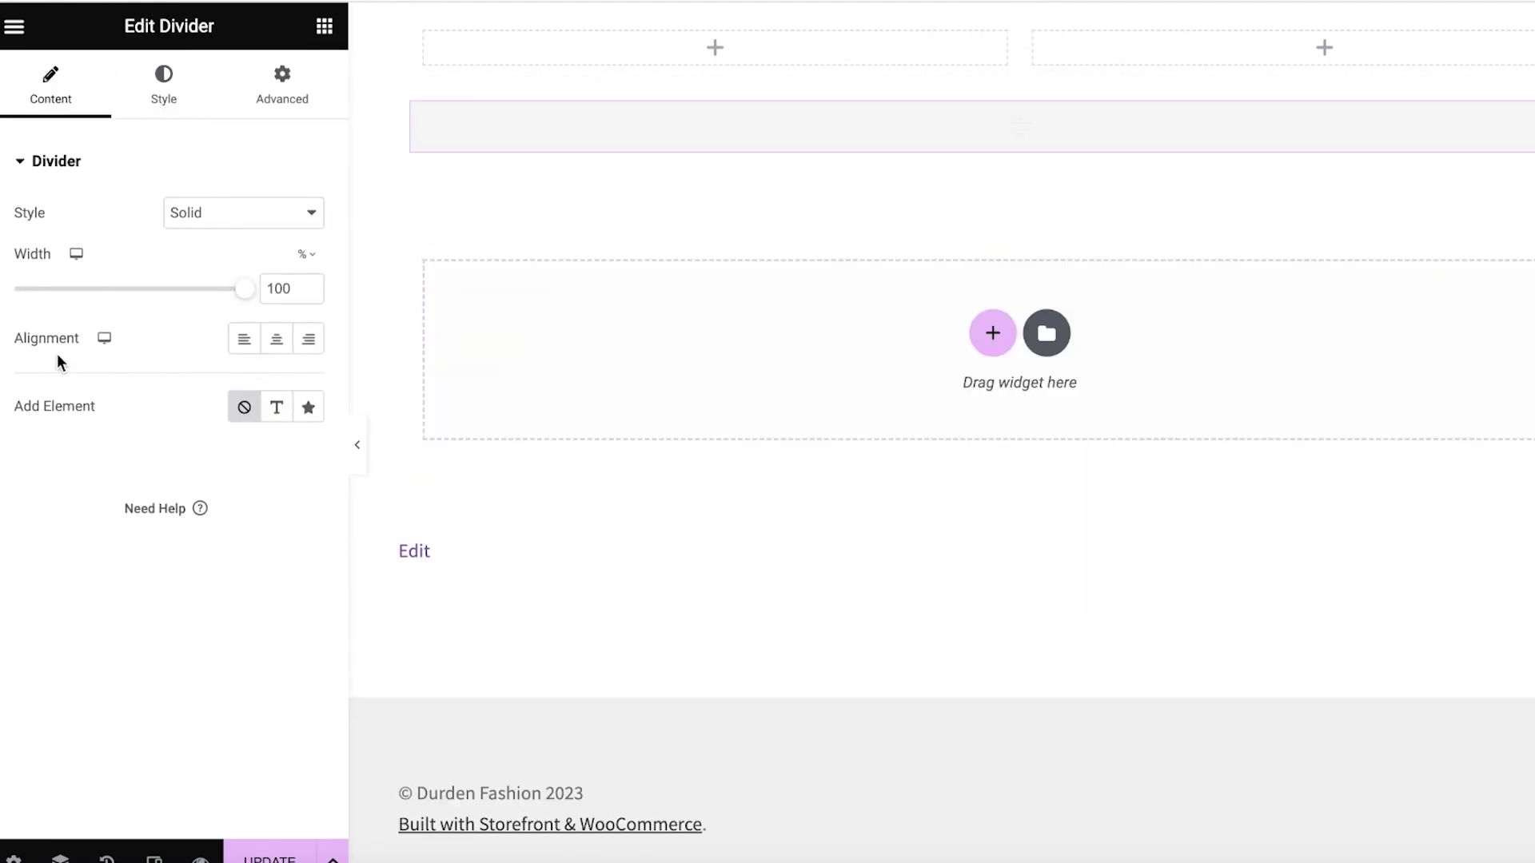
pyautogui.moveTo(220, 294)
pyautogui.mouseDown()
pyautogui.moveTo(86, 289)
pyautogui.moveTo(244, 289)
pyautogui.mouseUp()
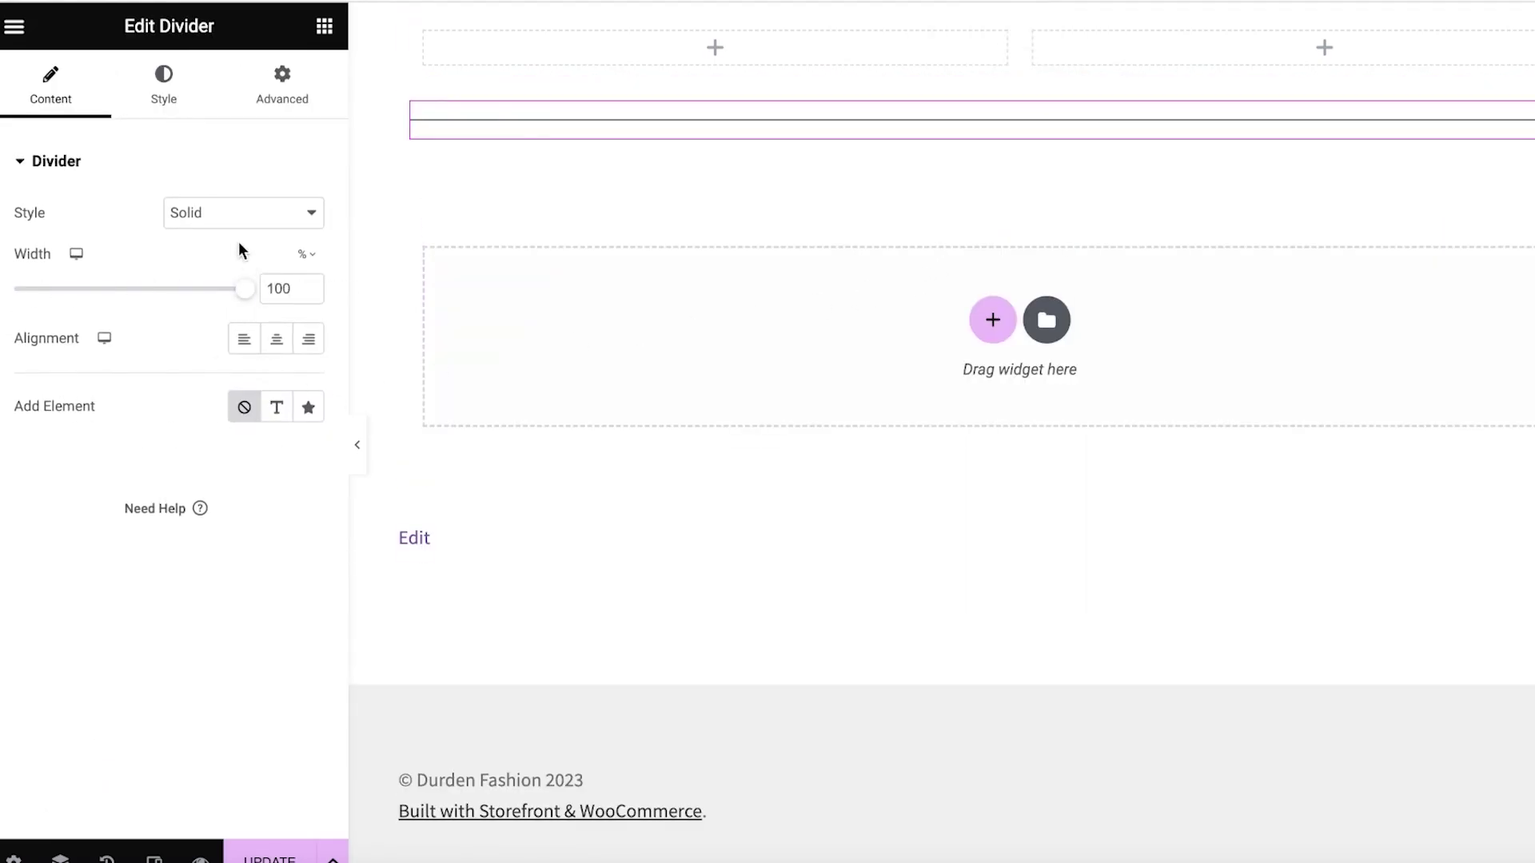
pyautogui.click(240, 213)
pyautogui.click(243, 238)
pyautogui.click(246, 216)
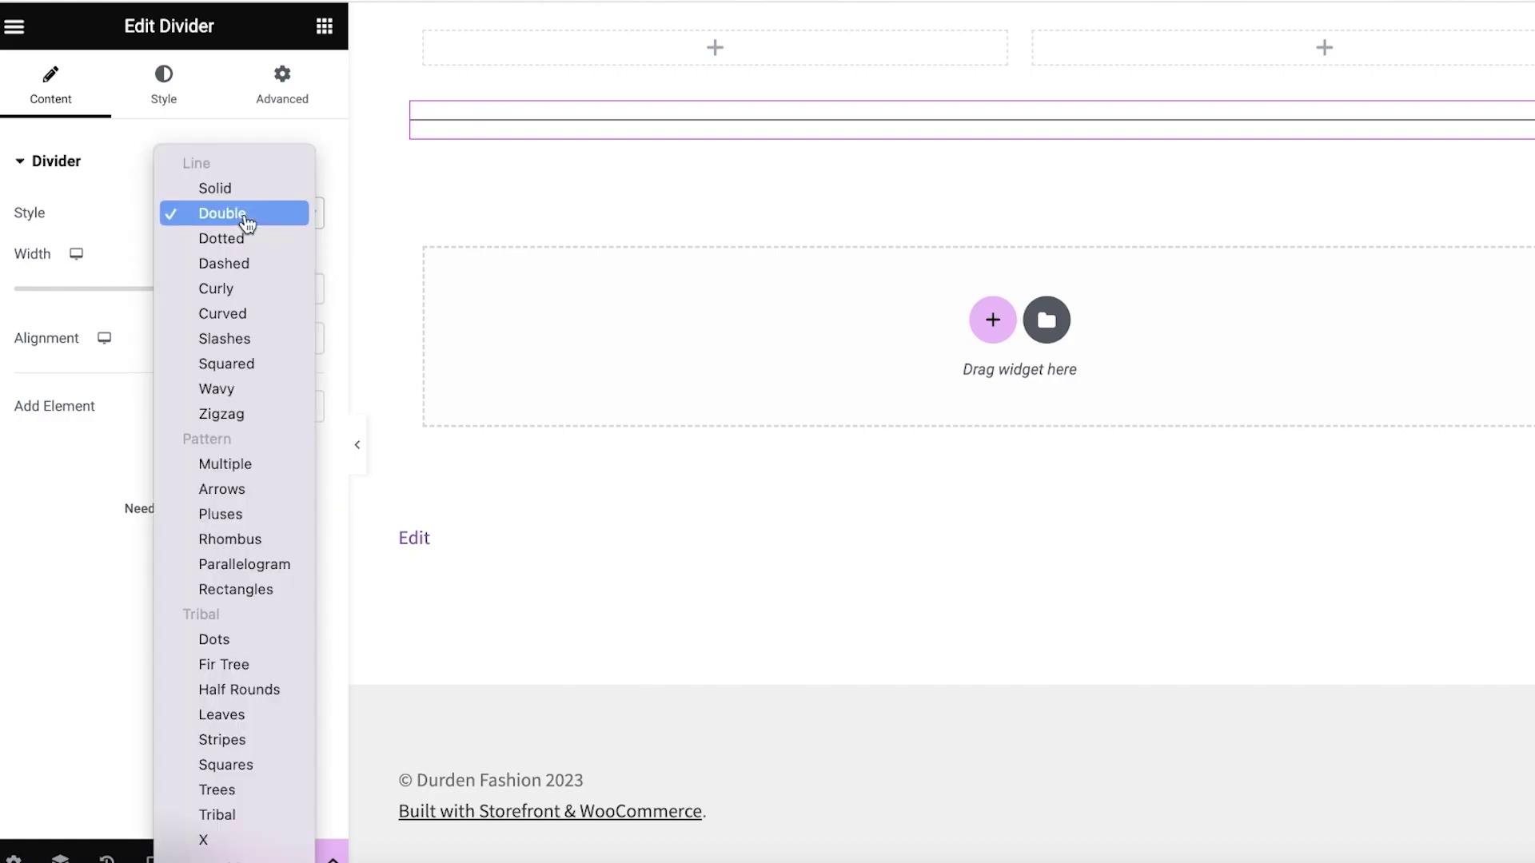
pyautogui.click(209, 368)
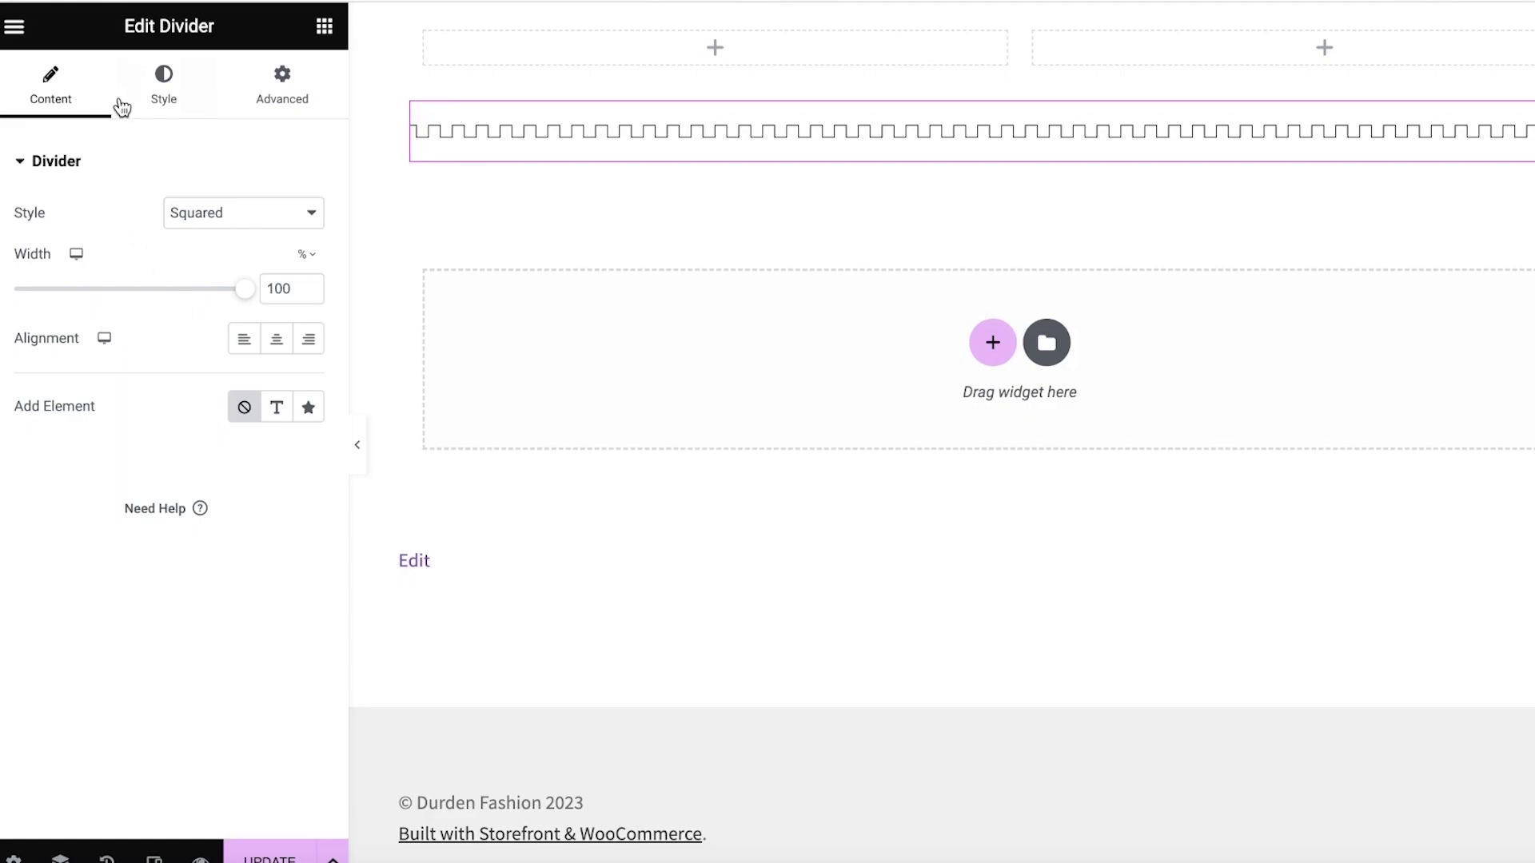
pyautogui.hotkey('ctrl', 's')
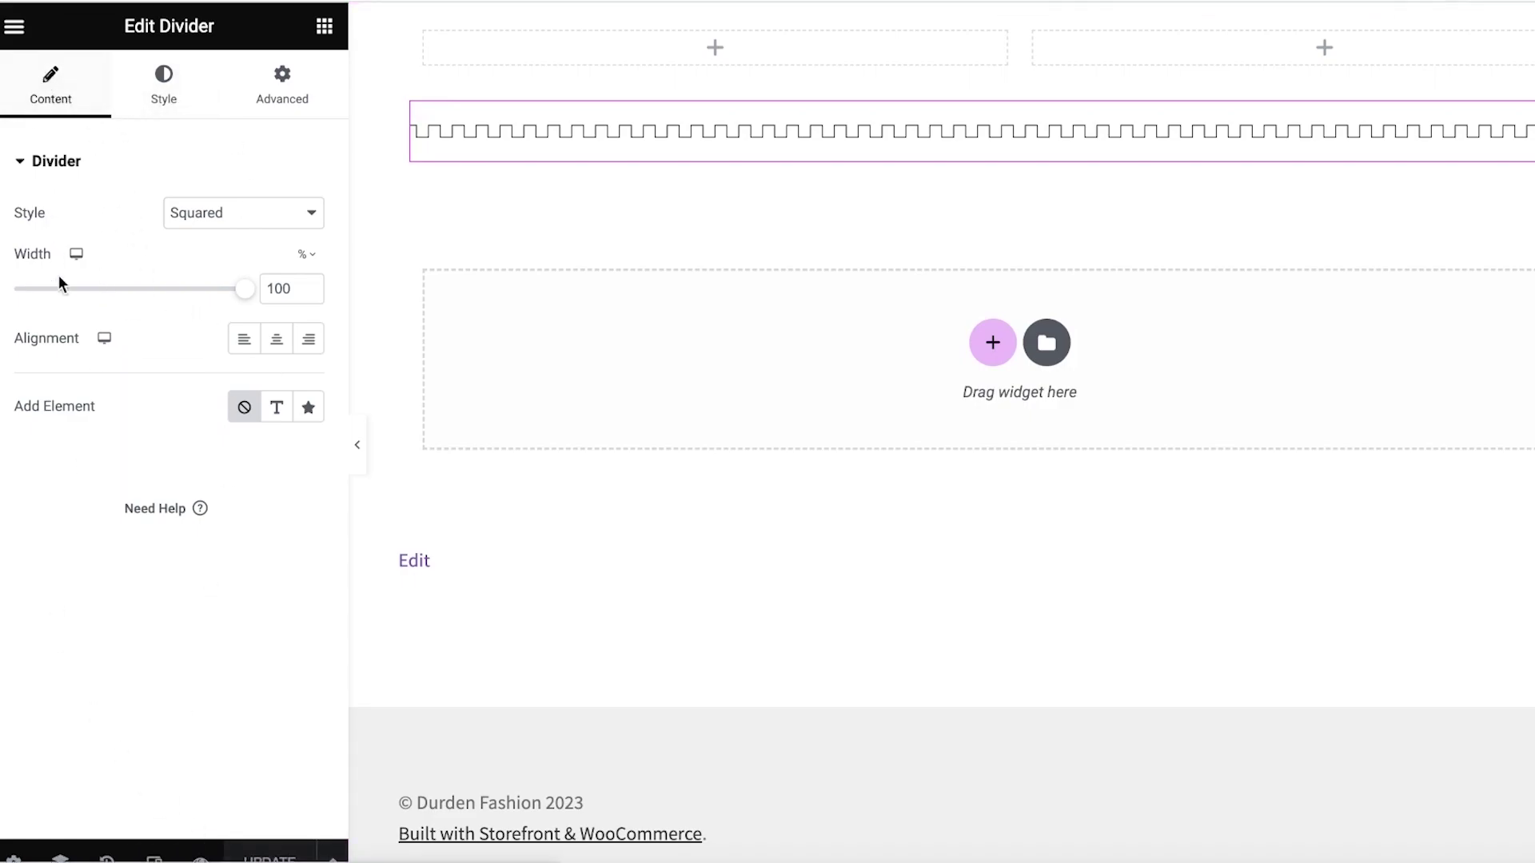
pyautogui.click(16, 30)
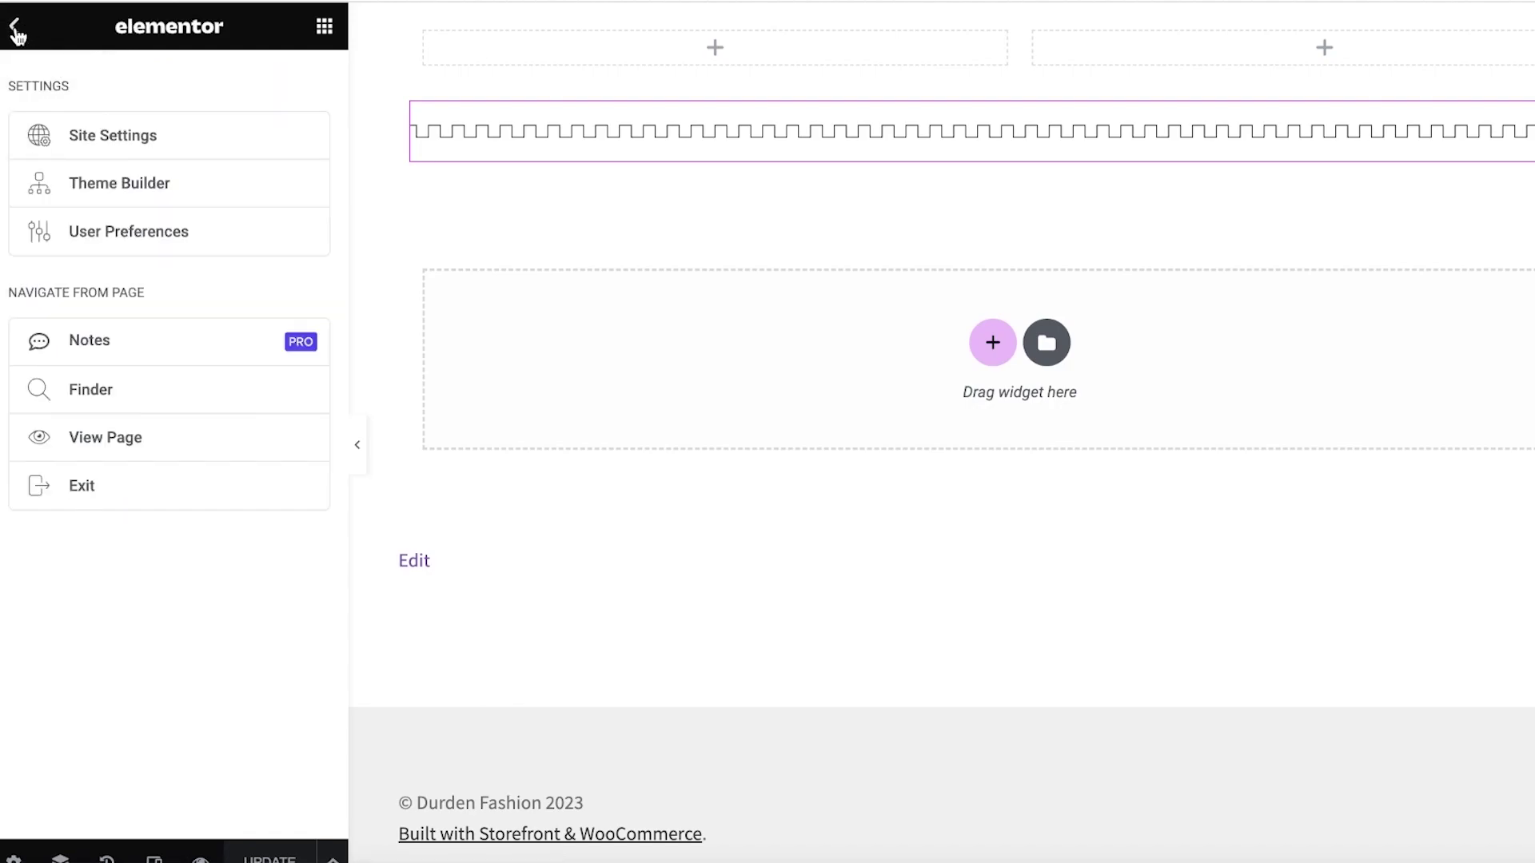
pyautogui.click(16, 30)
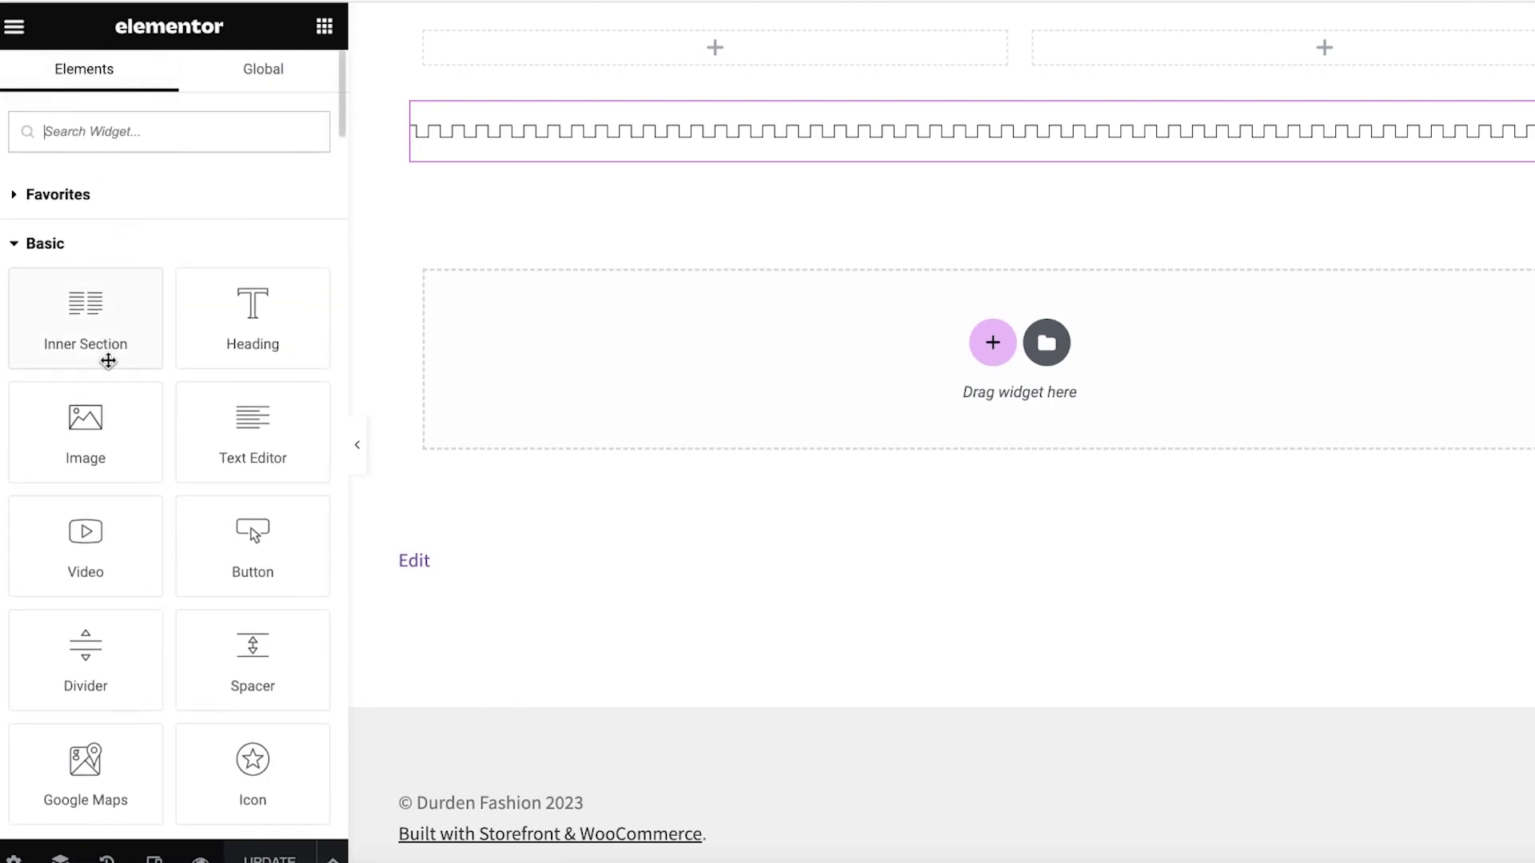
pyautogui.scroll(-2, 112, 376)
pyautogui.scroll(-10, 201, 476)
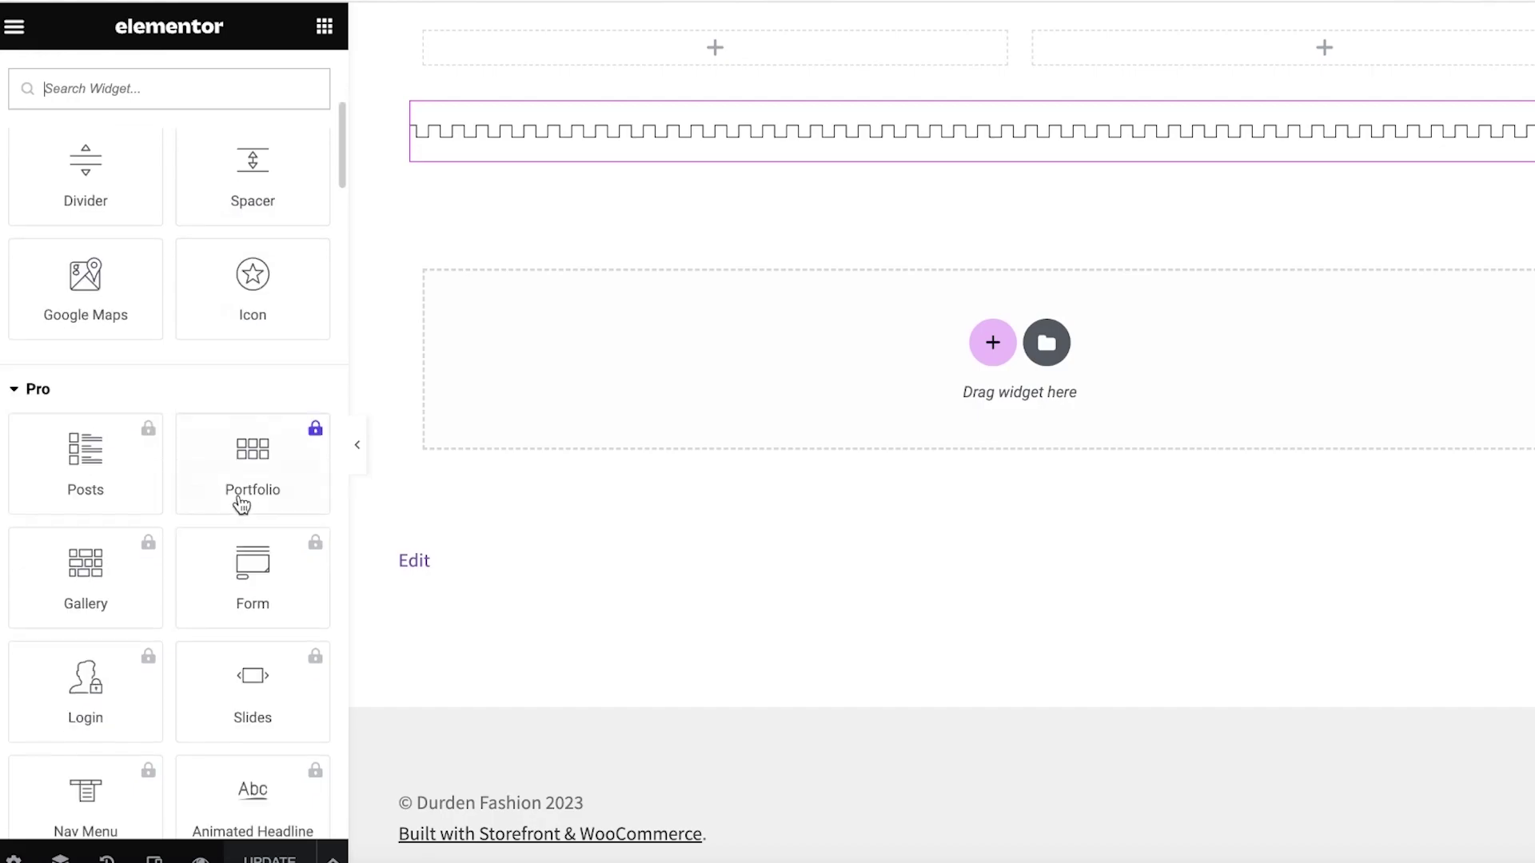
pyautogui.scroll(-10, 64, 491)
pyautogui.click(55, 436)
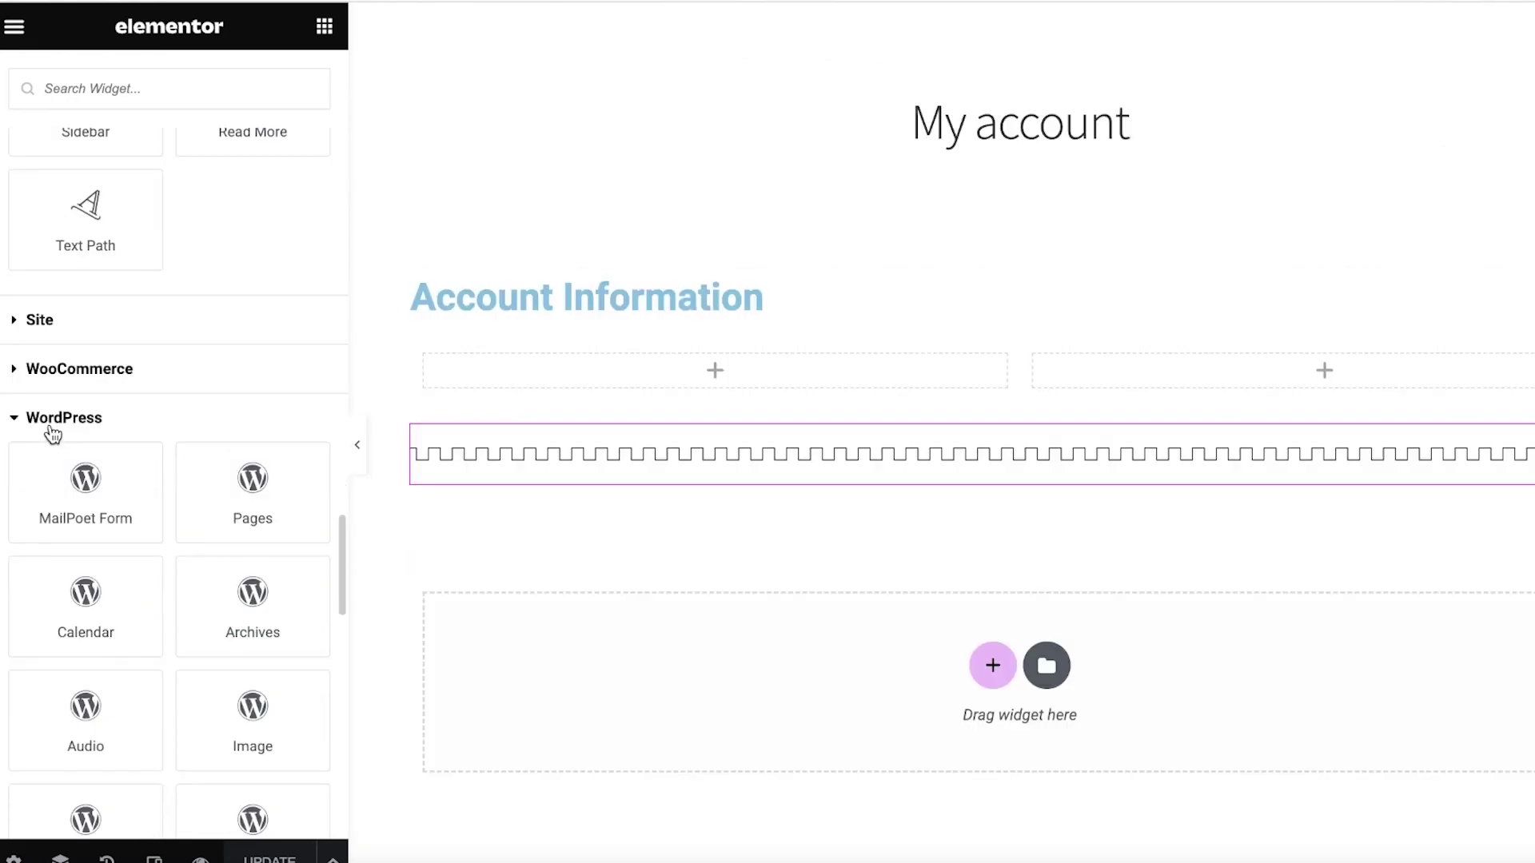
pyautogui.scroll(-2, 58, 448)
pyautogui.moveTo(261, 513); pyautogui.dragTo(809, 678)
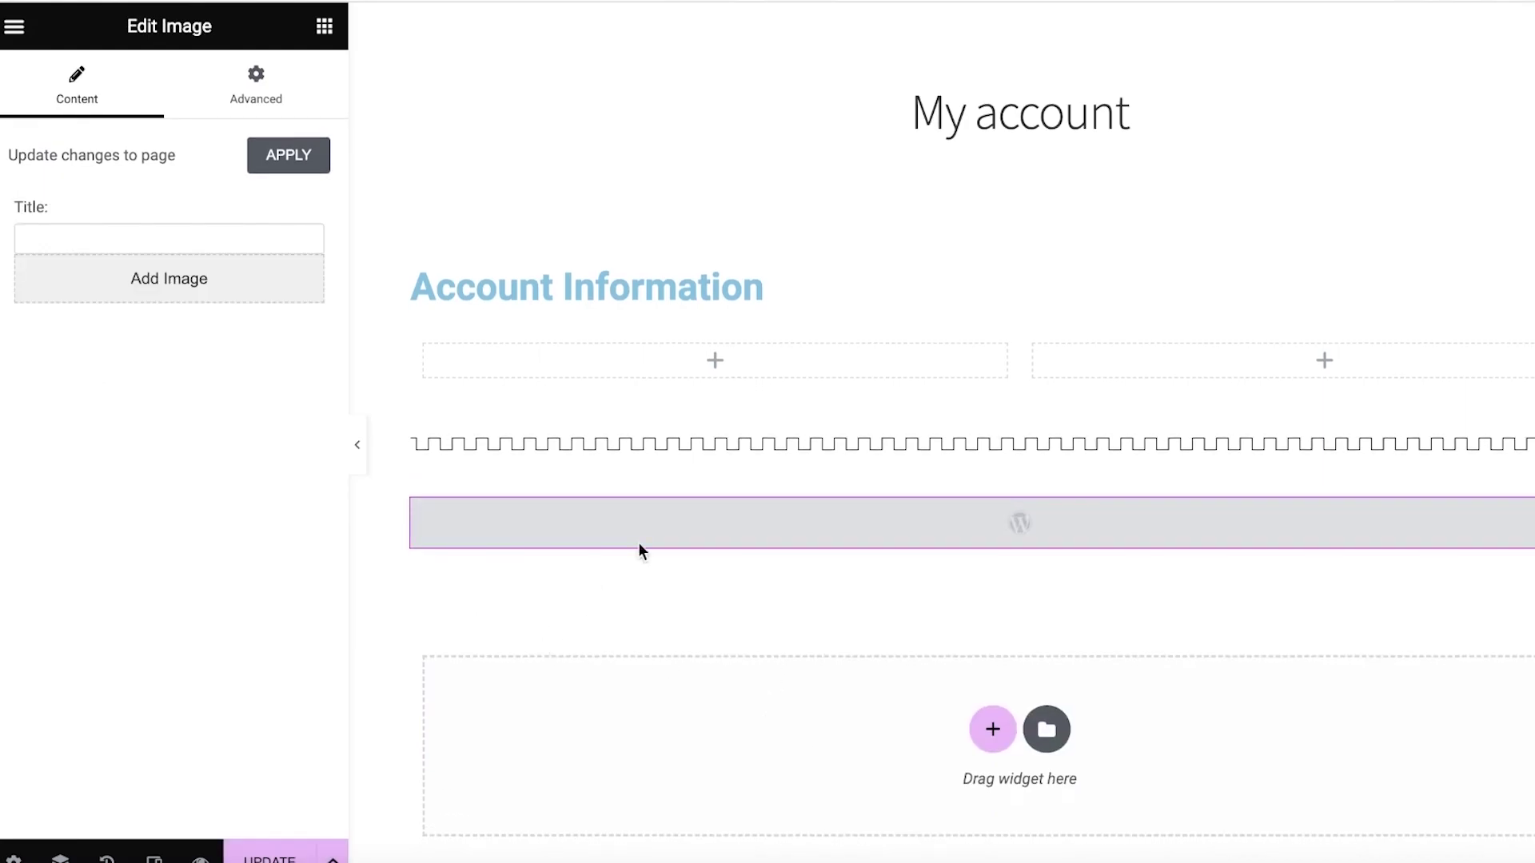
pyautogui.click(176, 301)
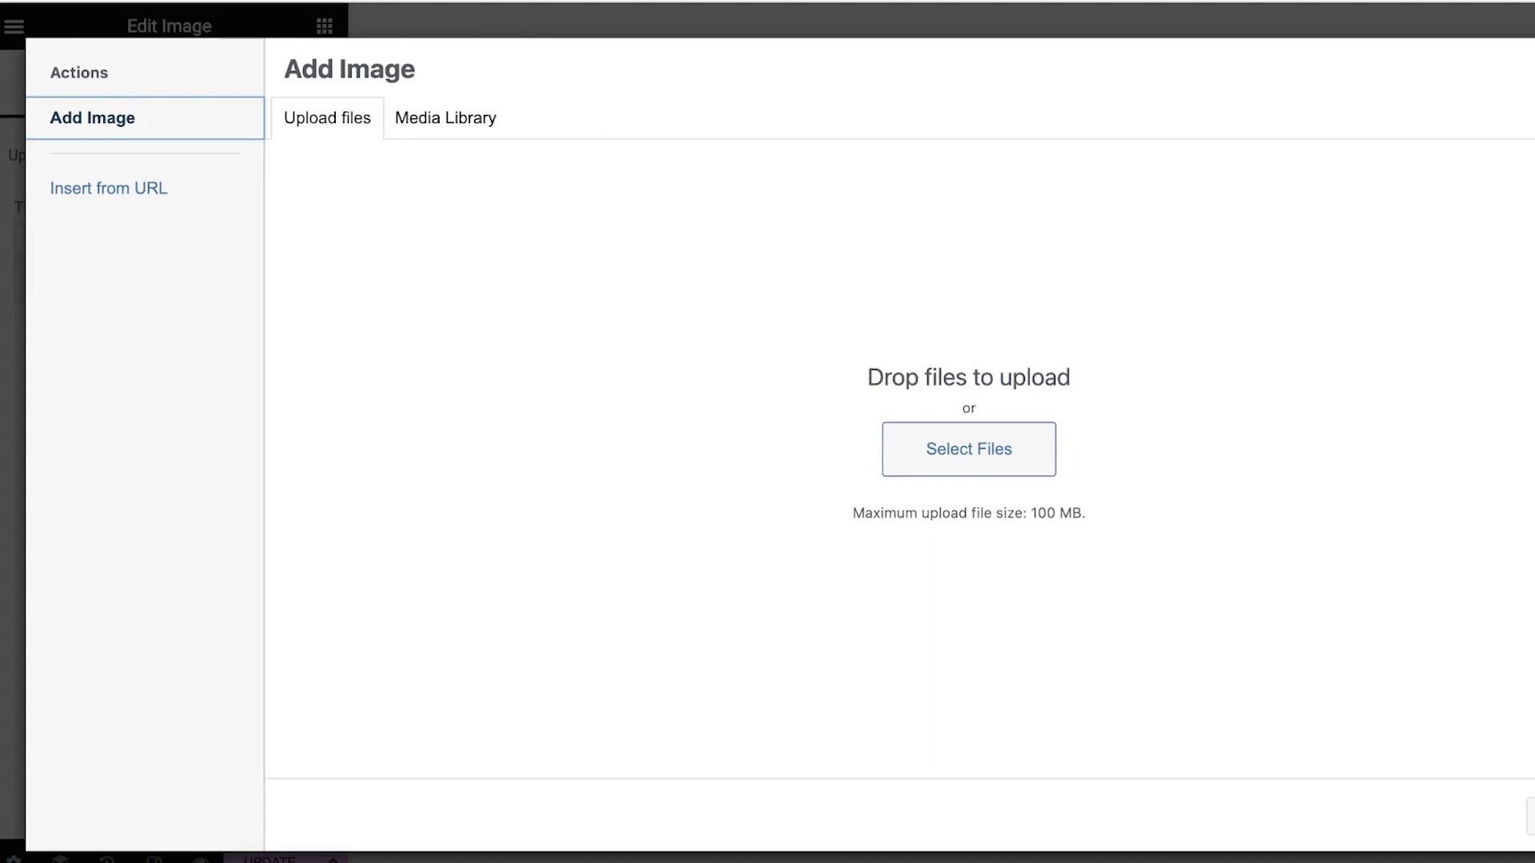
pyautogui.press('Escape')
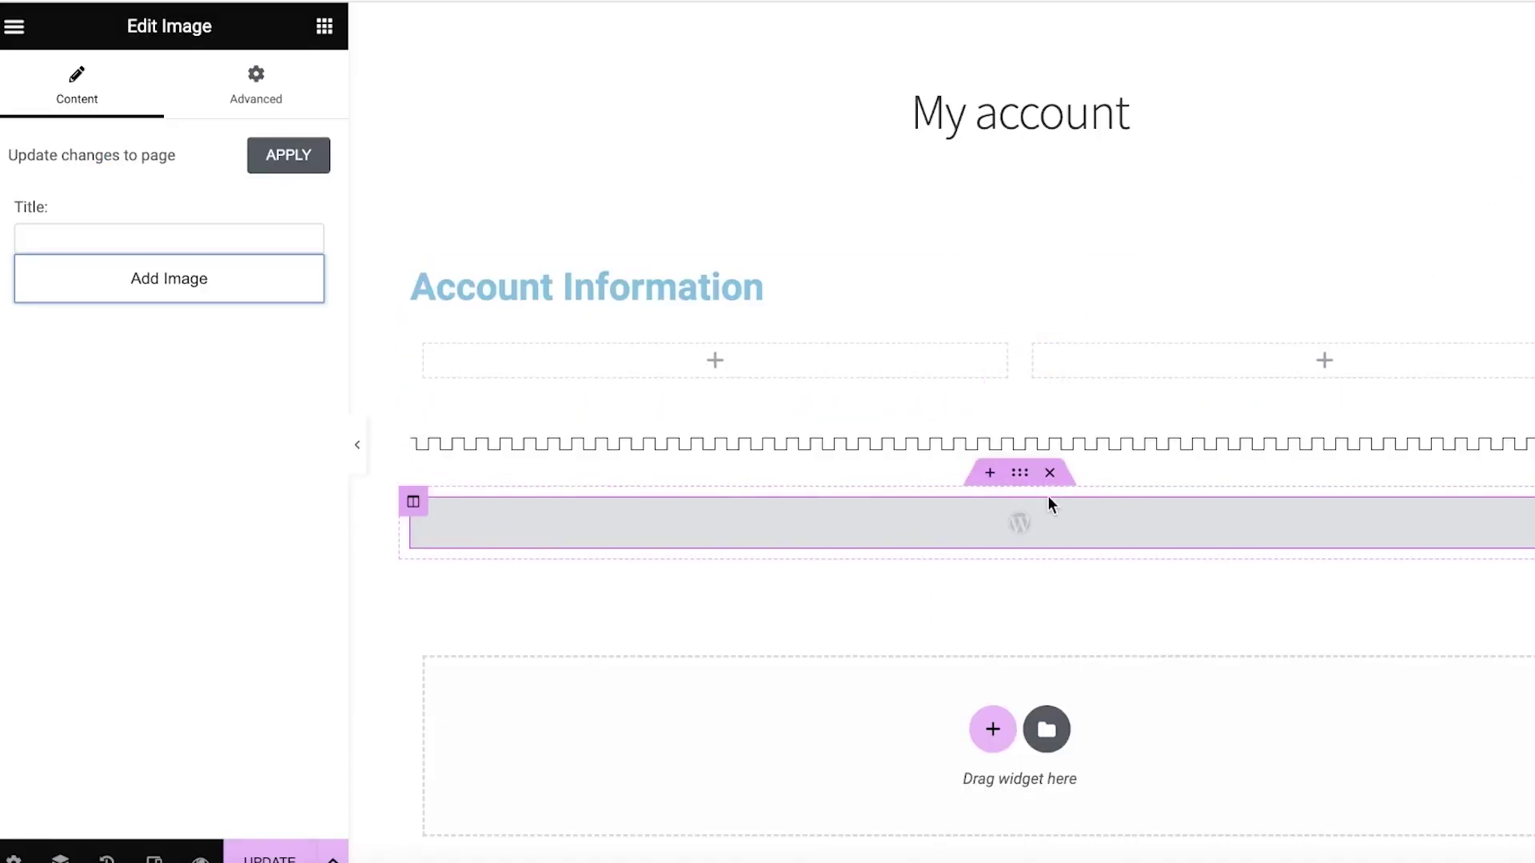
pyautogui.click(1049, 476)
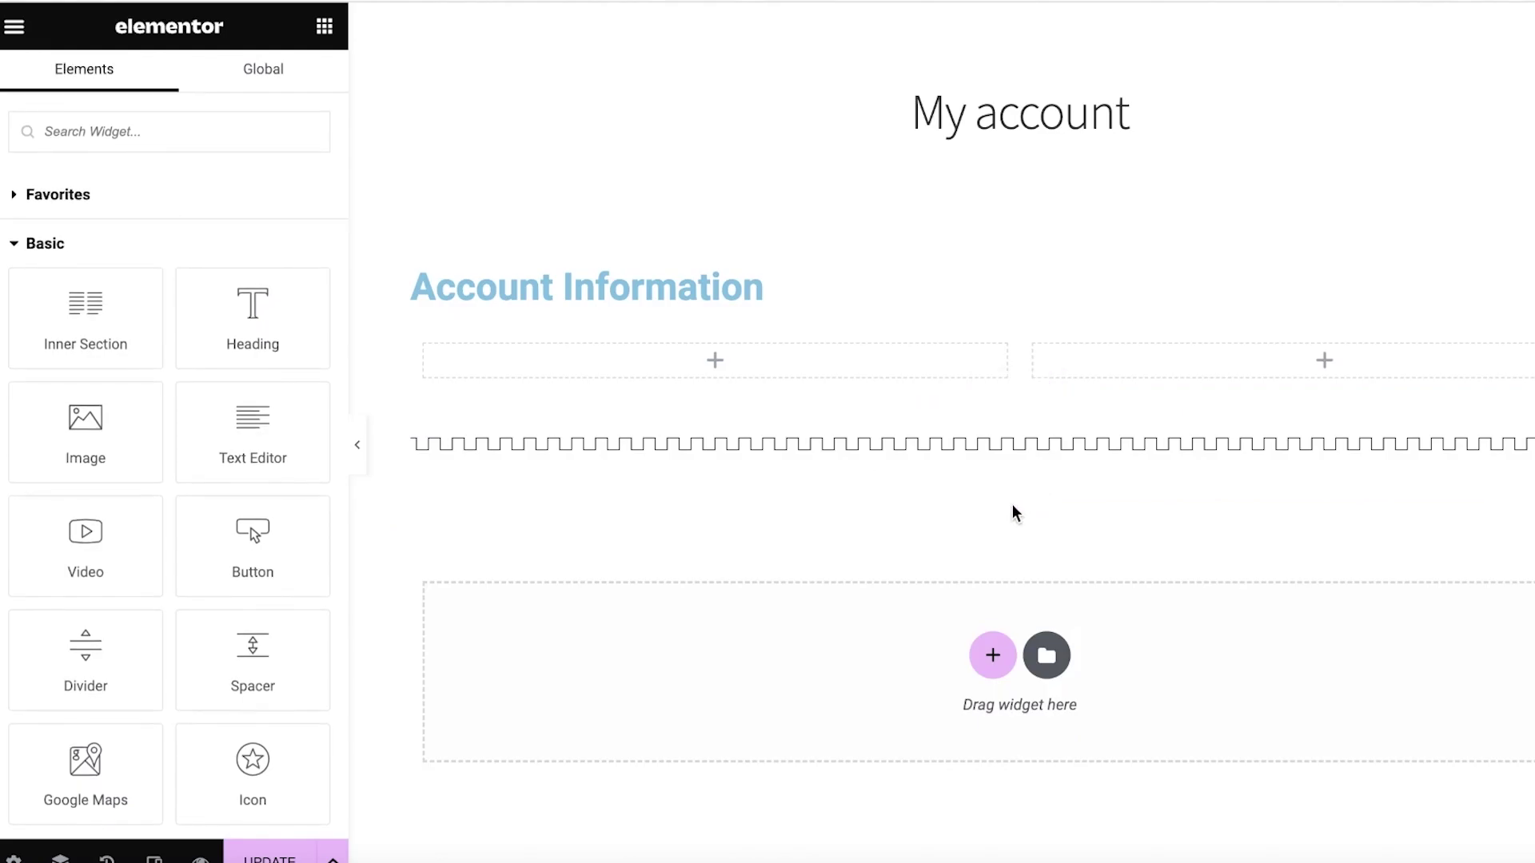
# Step: Switch the Elementor panel to the Global widgets tab, which shows only an upgrade prompt
pyautogui.scroll(-1, 708, 610)
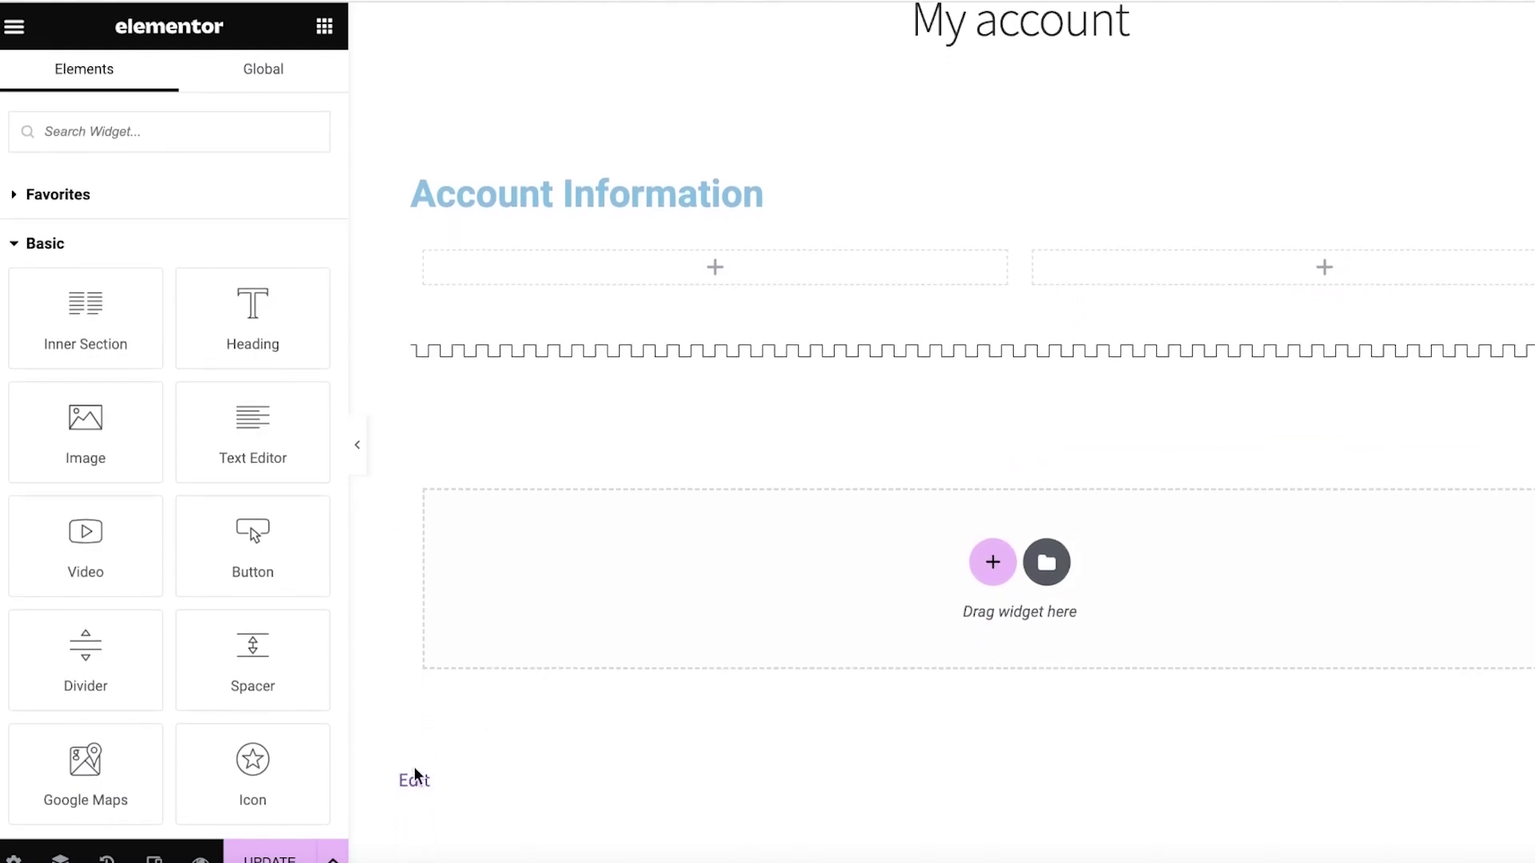
pyautogui.scroll(5, 575, 548)
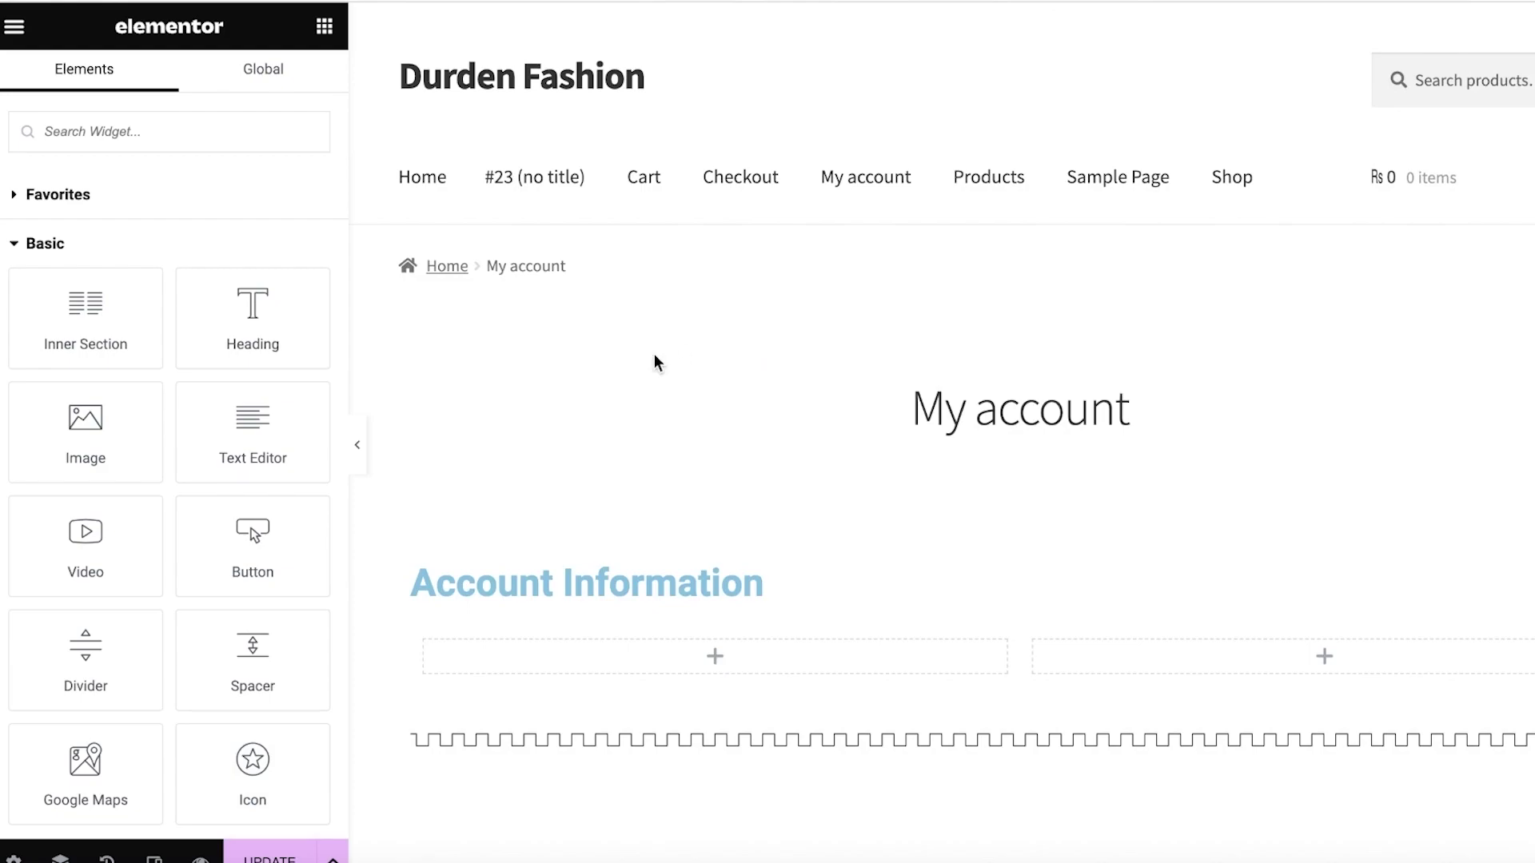
pyautogui.scroll(-5, 309, 250)
pyautogui.scroll(5, 247, 106)
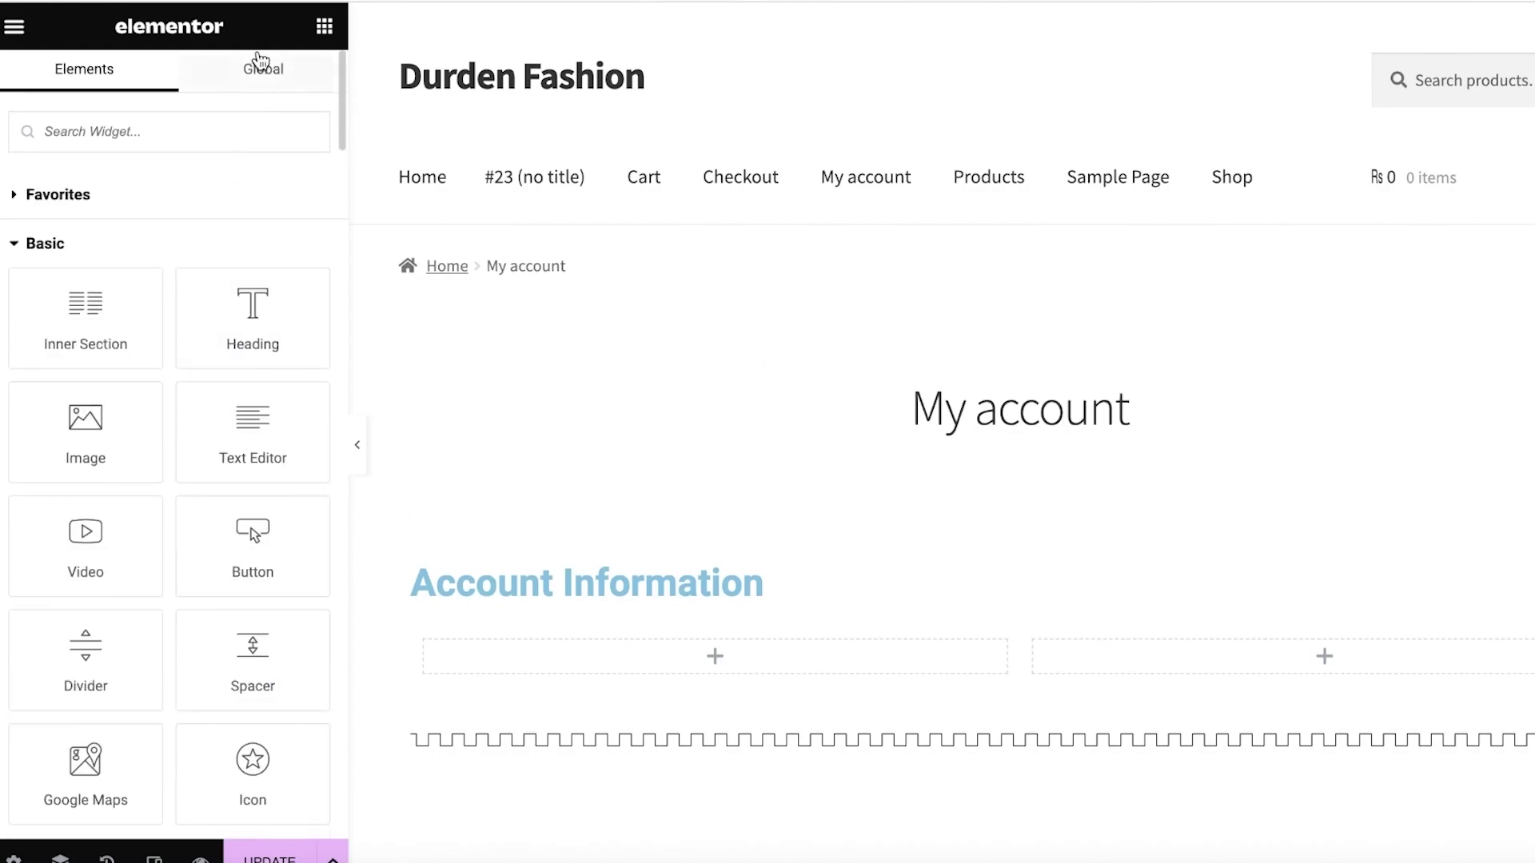
pyautogui.click(255, 72)
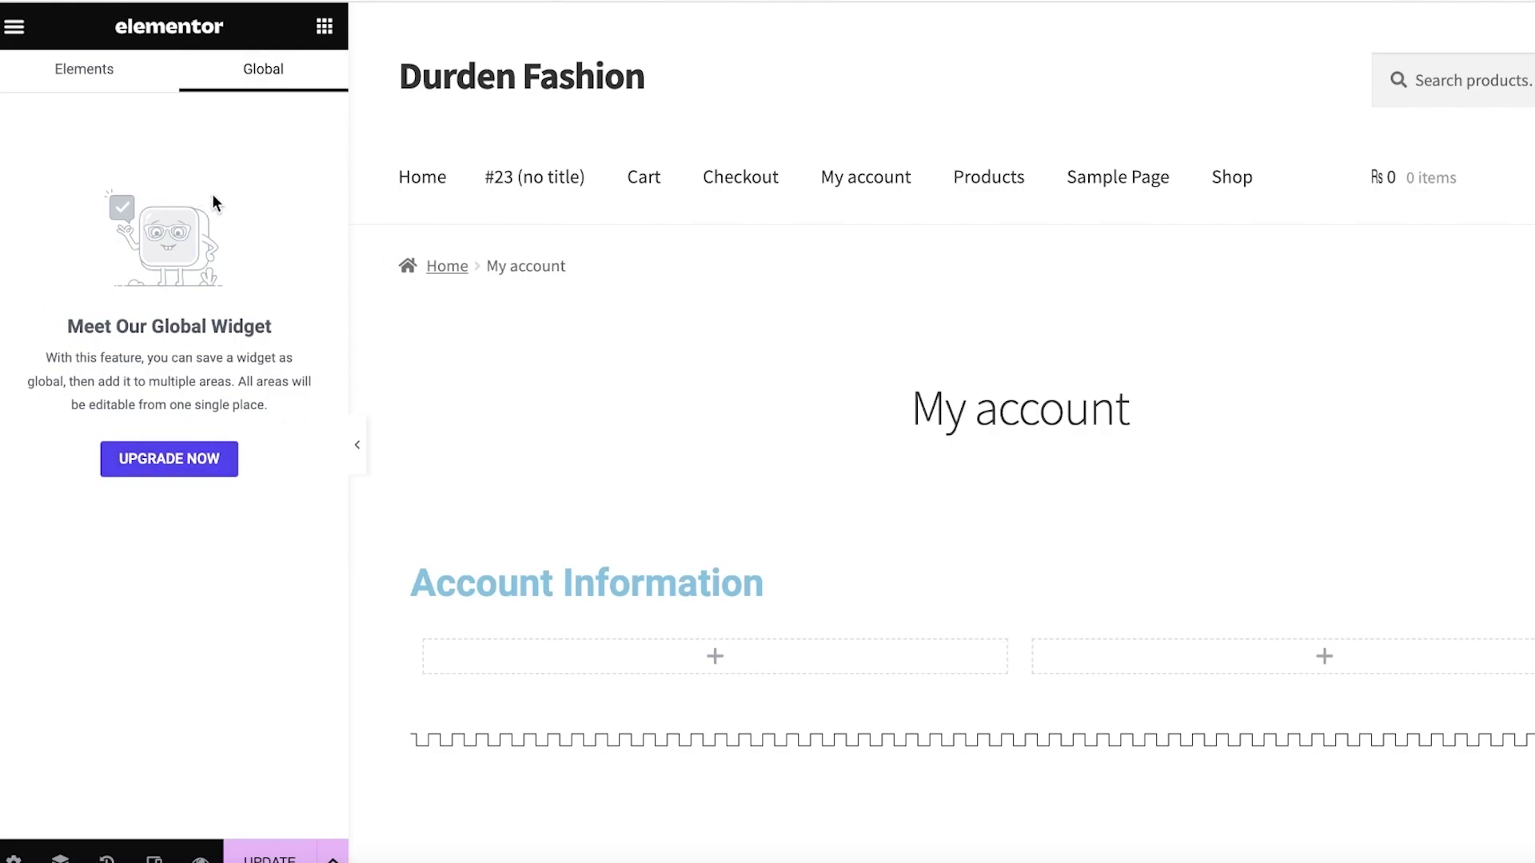
# Step: Open the Elementor Pro upgrade page and review its plans, from USD 59 to 399 a year
pyautogui.click(156, 448)
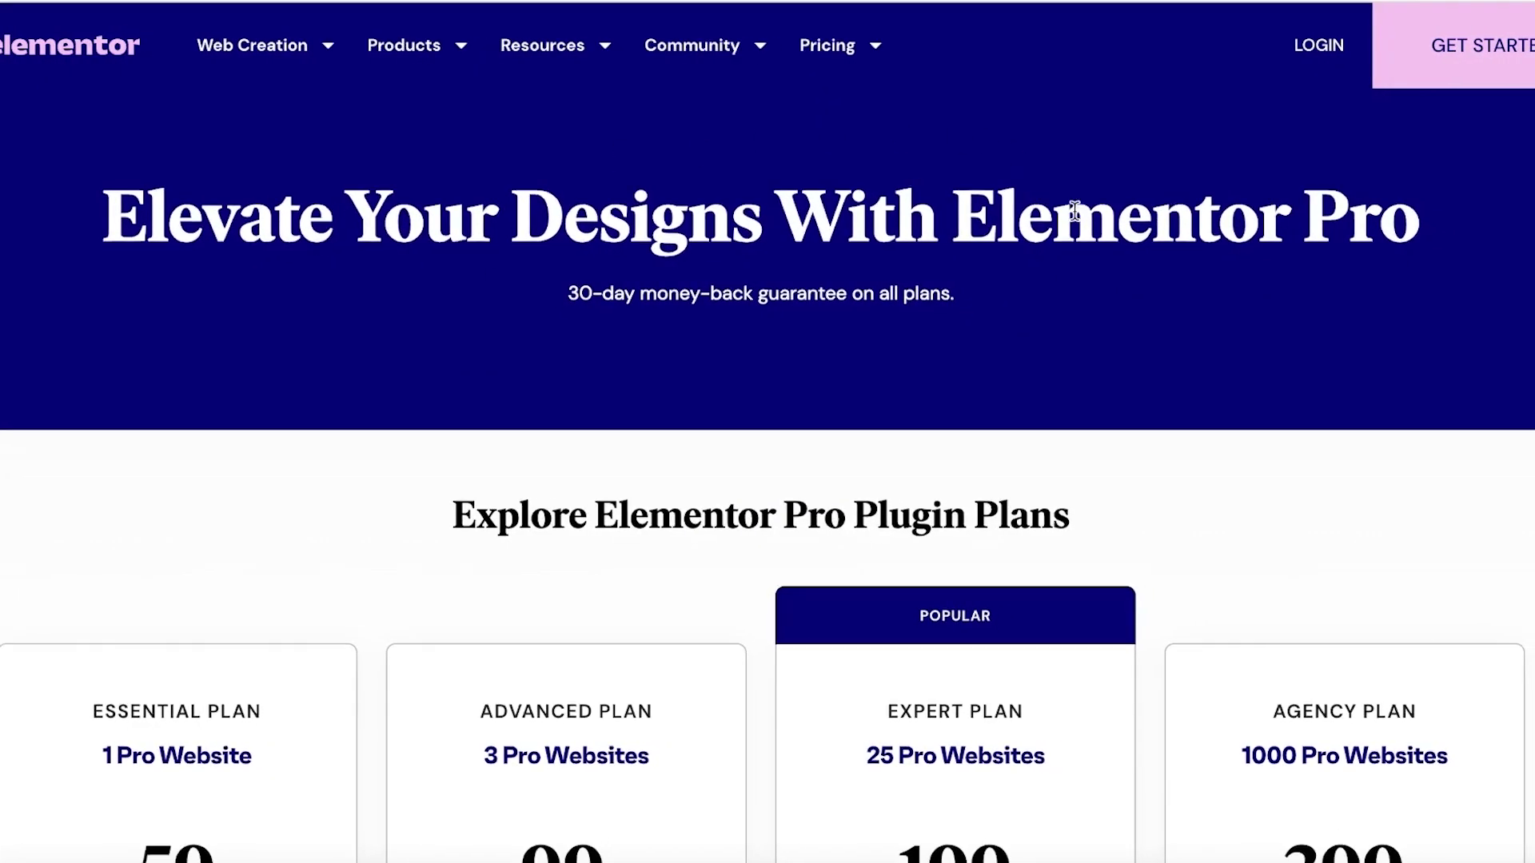
pyautogui.scroll(-3, 1056, 257)
pyautogui.scroll(3, 1058, 258)
pyautogui.scroll(-3, 1055, 257)
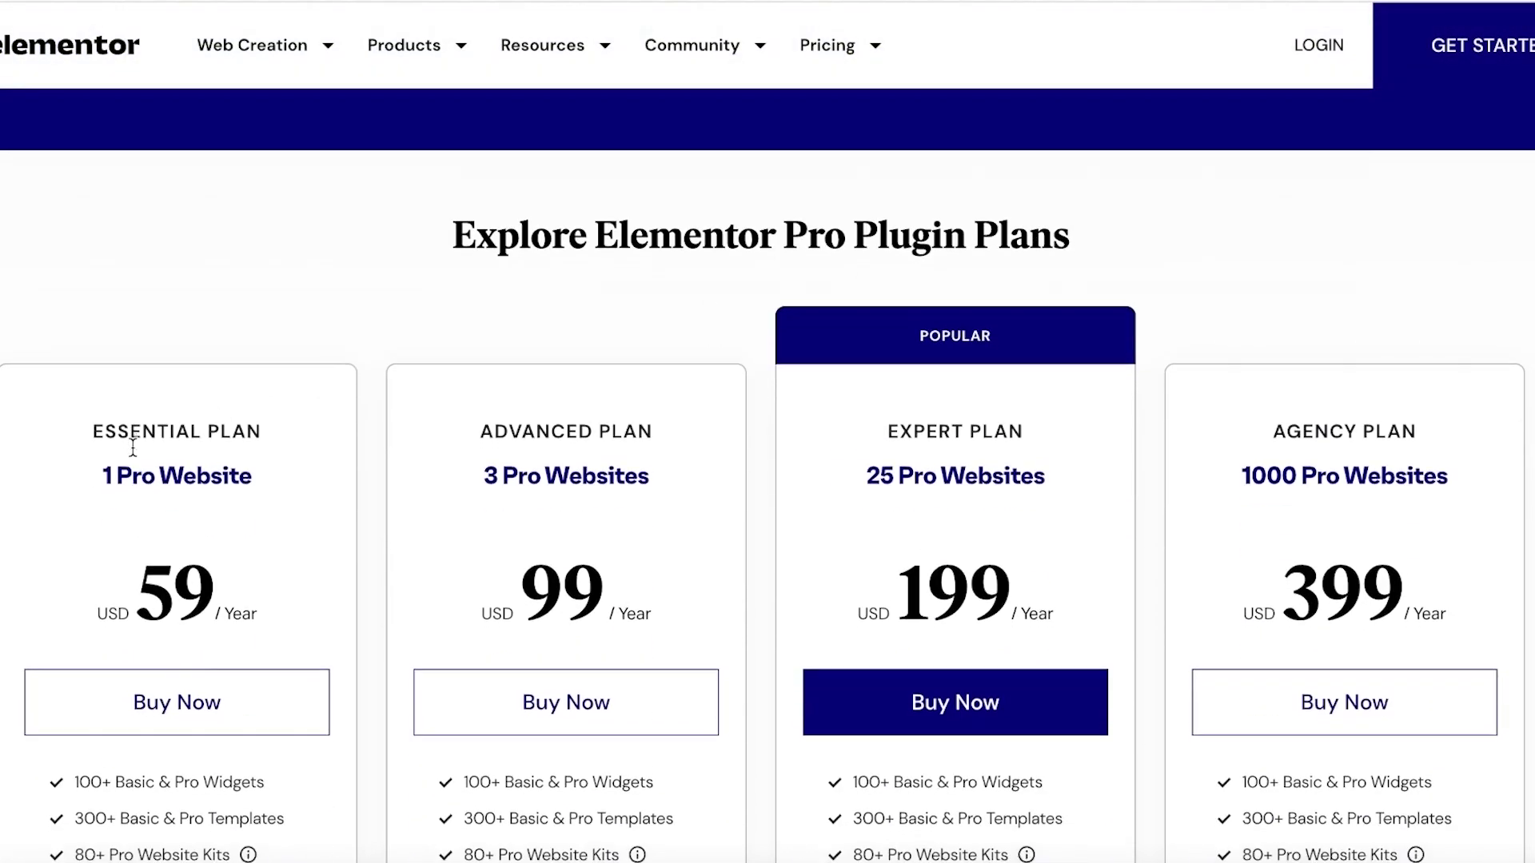
pyautogui.scroll(-2, 80, 384)
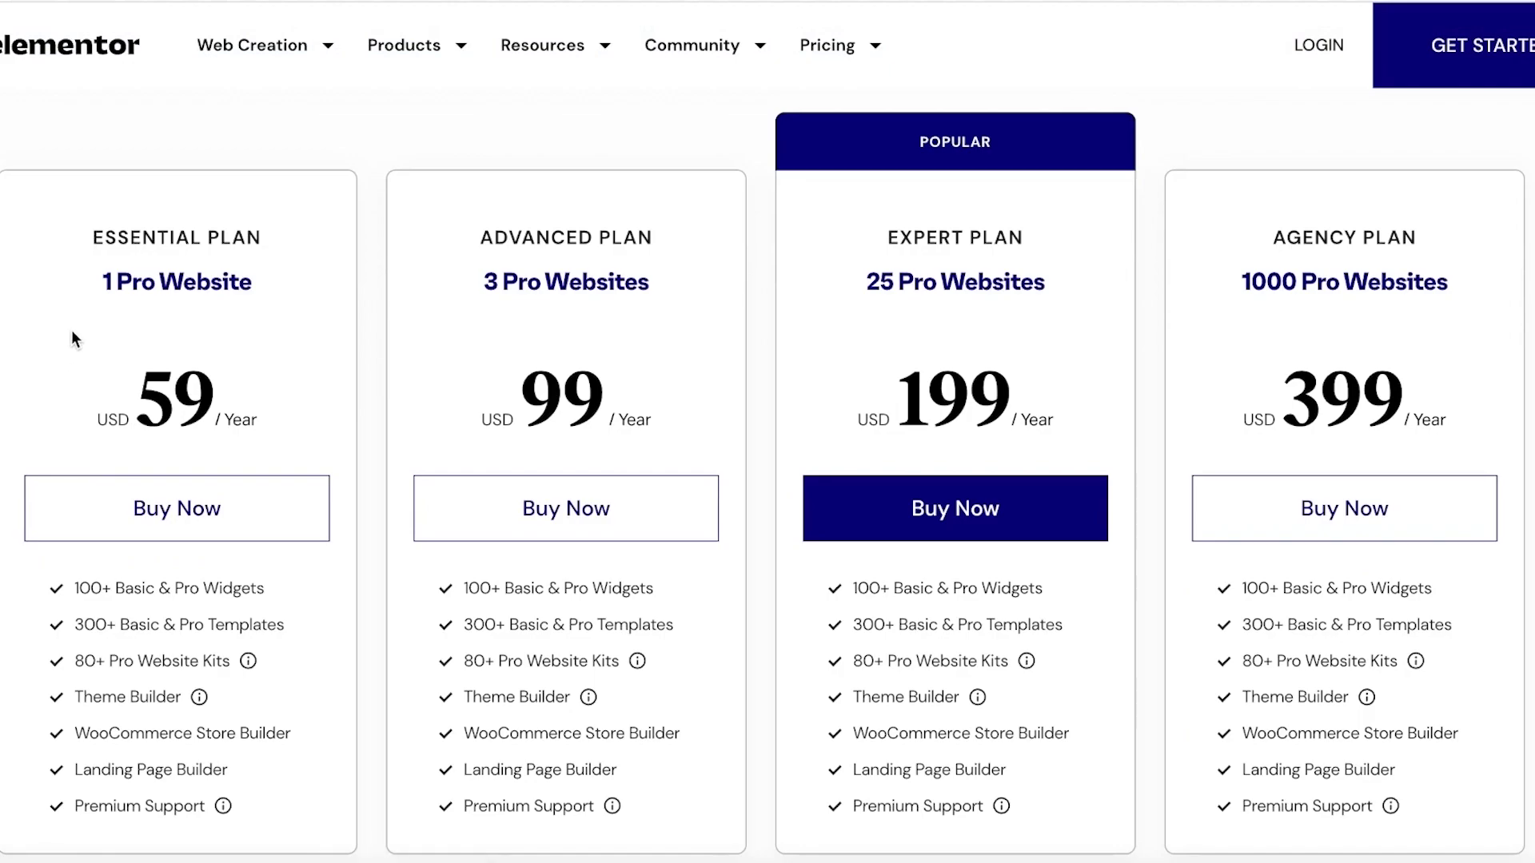
pyautogui.scroll(2, 70, 329)
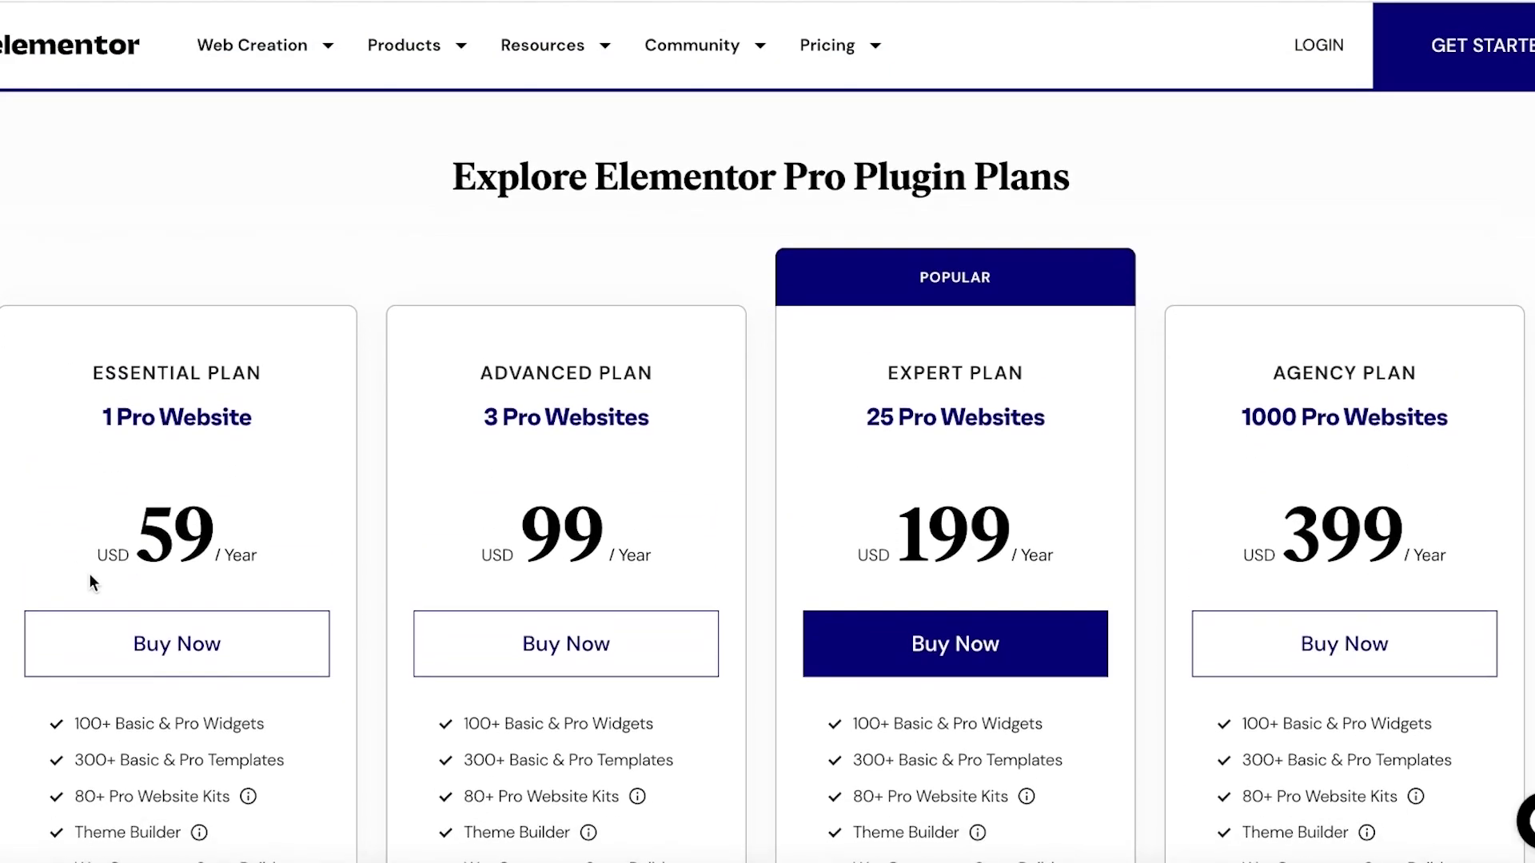
pyautogui.moveTo(122, 549); pyautogui.dragTo(365, 526)
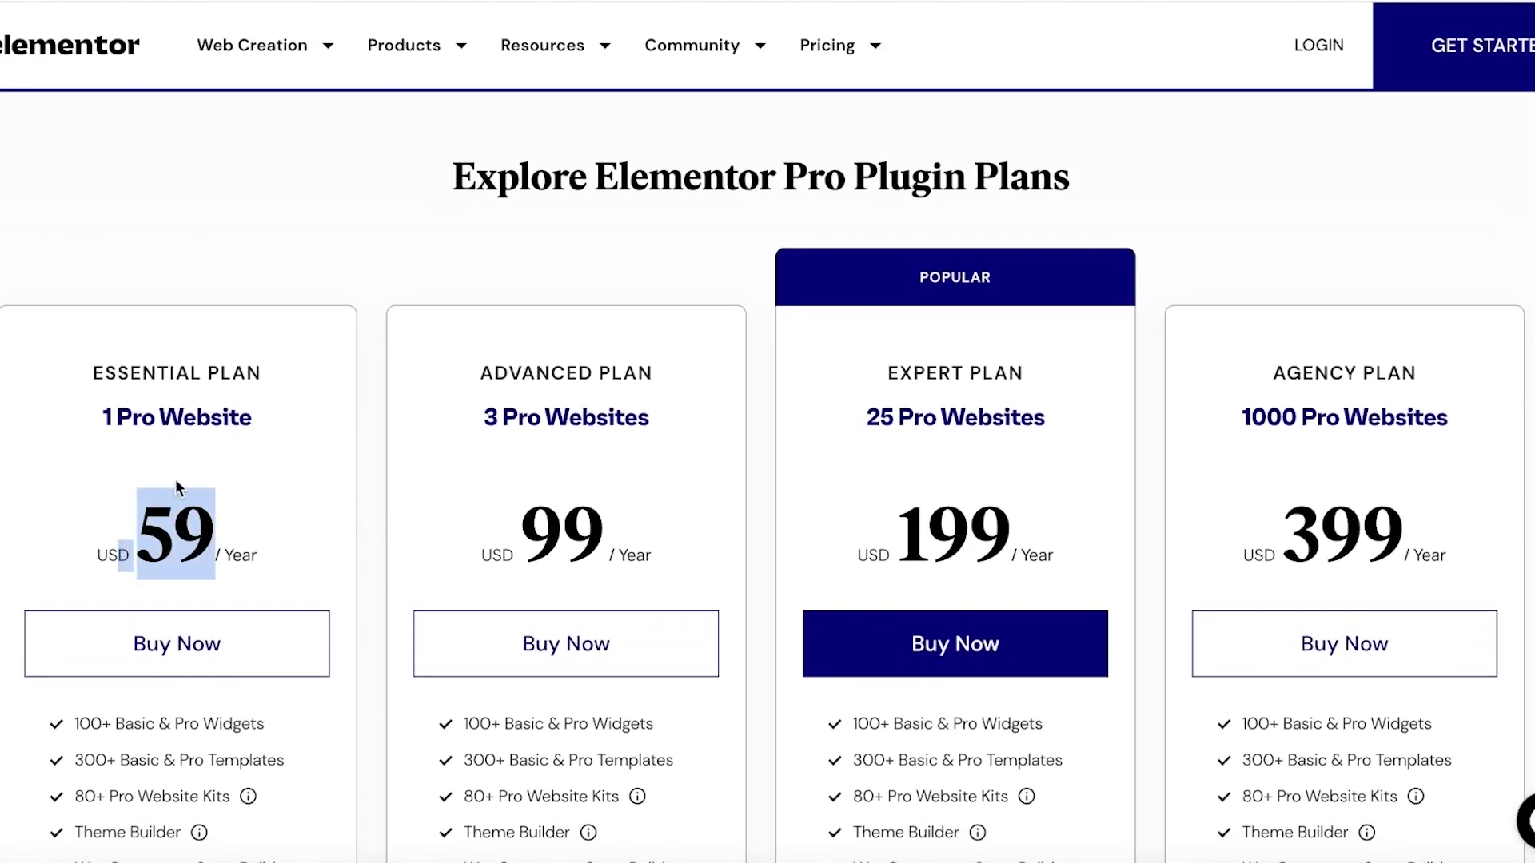
pyautogui.scroll(-5, 551, 134)
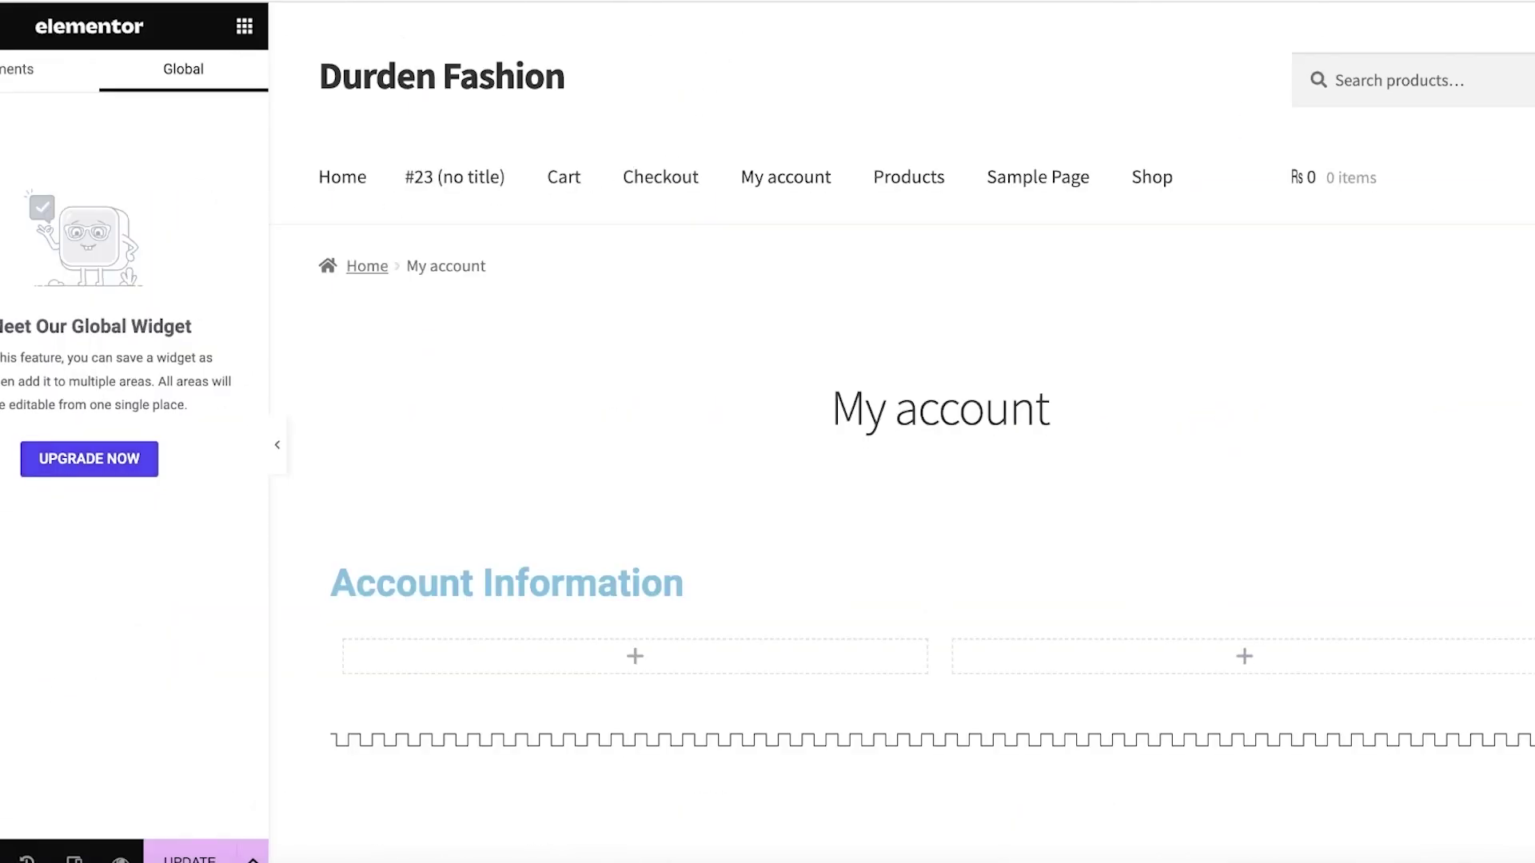
# Step: Look over the Theme Builder, then set the editor panel width to 302 in User Preferences
pyautogui.click(24, 243)
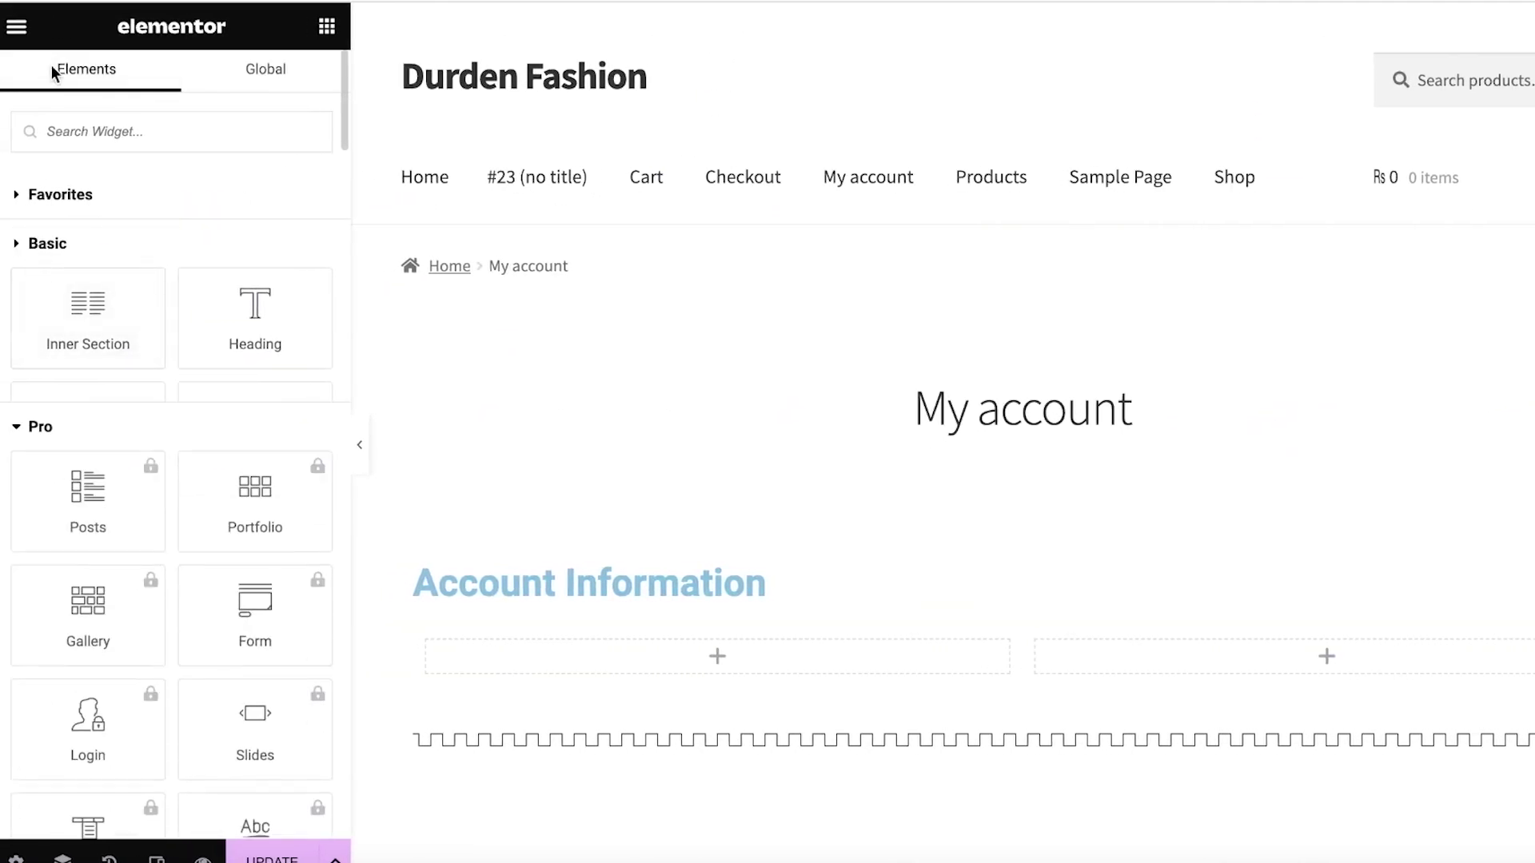
pyautogui.click(84, 178)
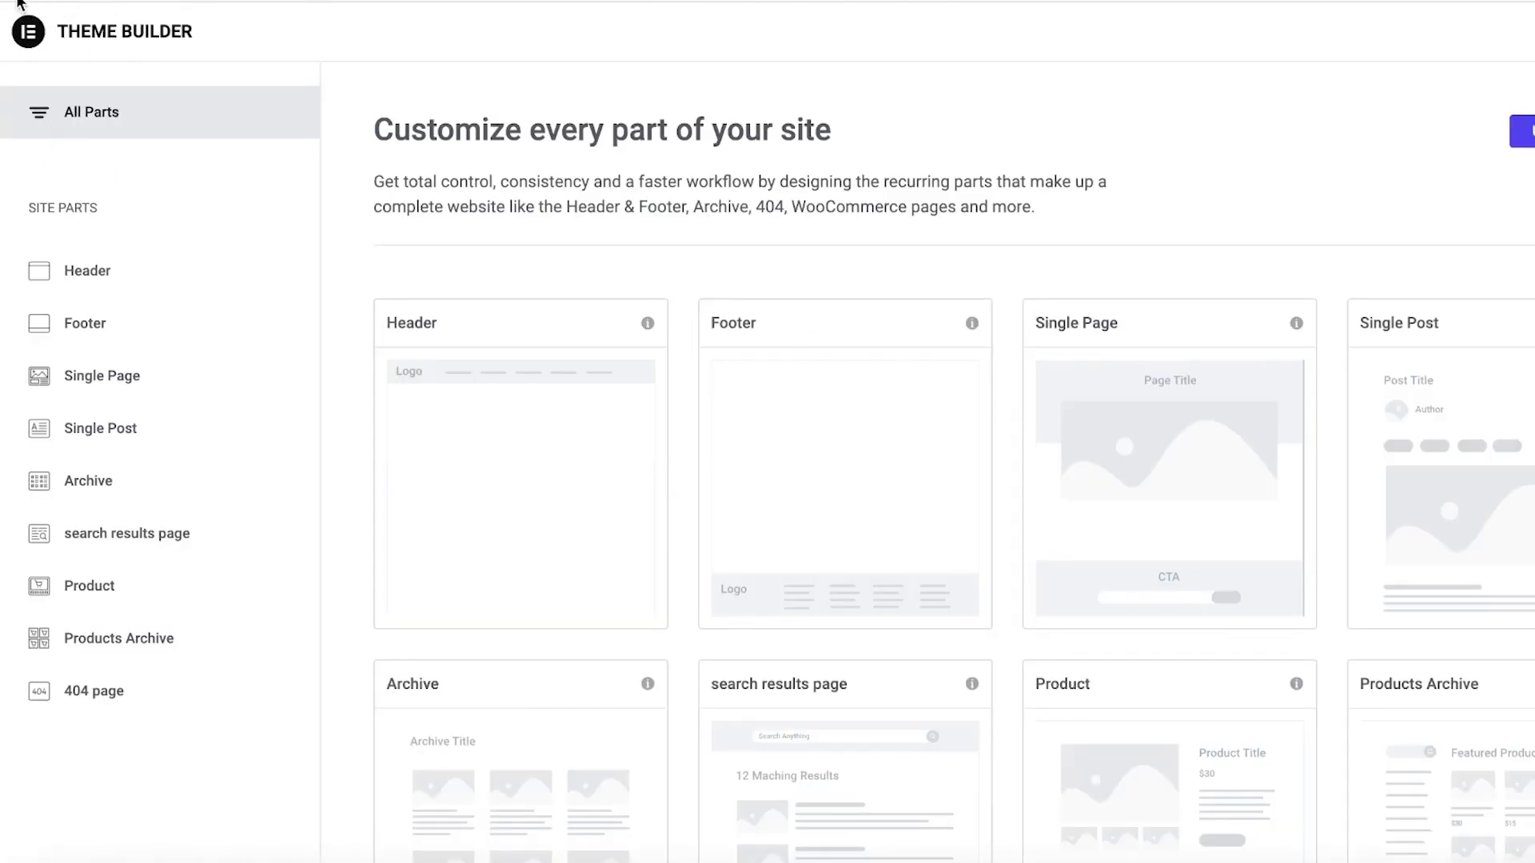
pyautogui.scroll(-3, 595, 259)
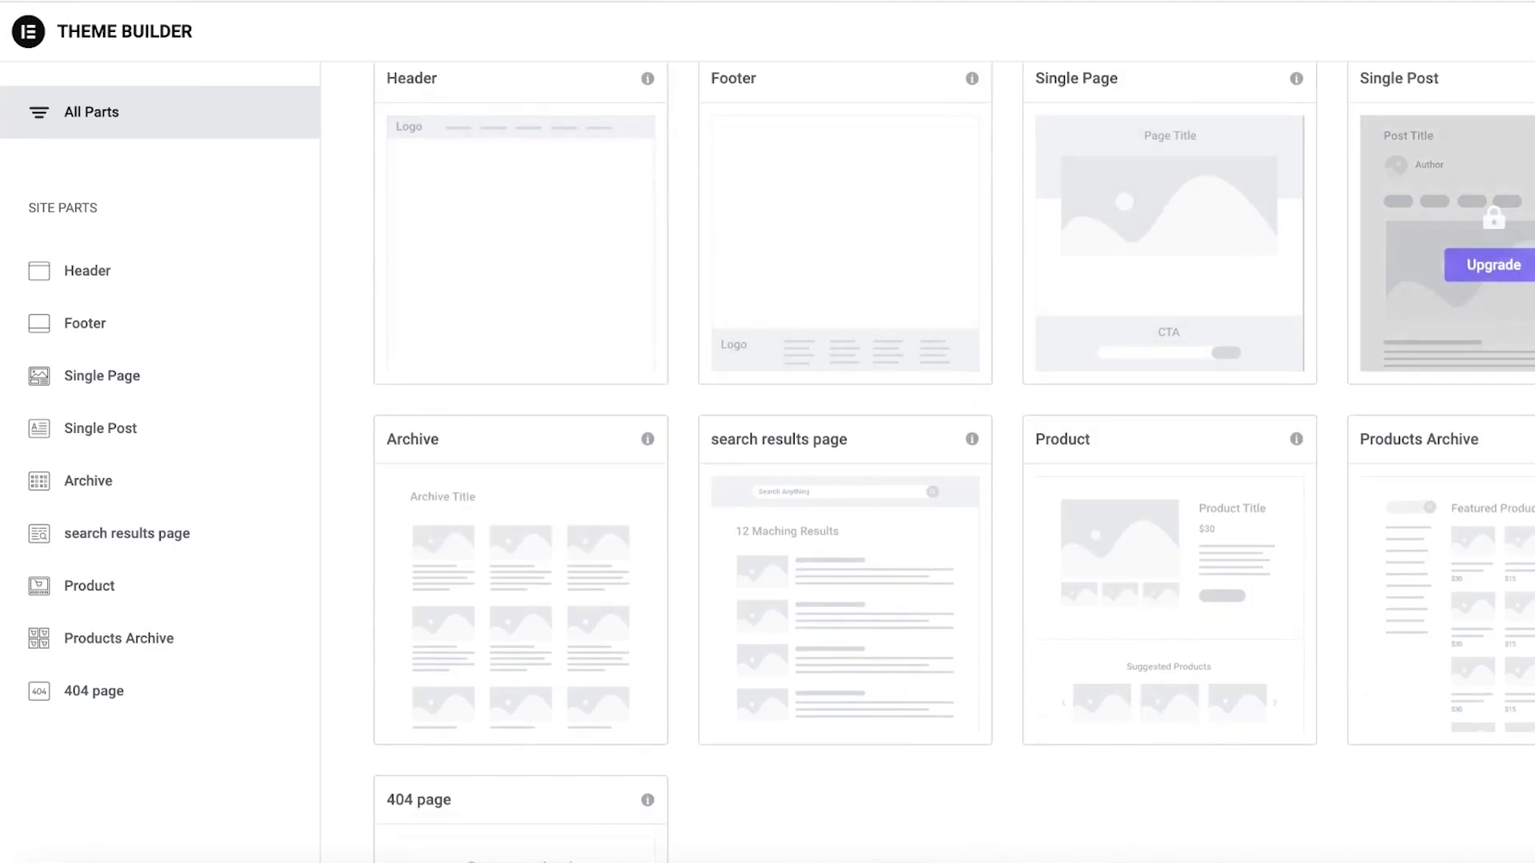
pyautogui.press('Escape')
pyautogui.click(131, 231)
pyautogui.moveTo(55, 252)
pyautogui.mouseDown()
pyautogui.moveTo(34, 254)
pyautogui.moveTo(120, 248)
pyautogui.moveTo(64, 250)
pyautogui.mouseUp()
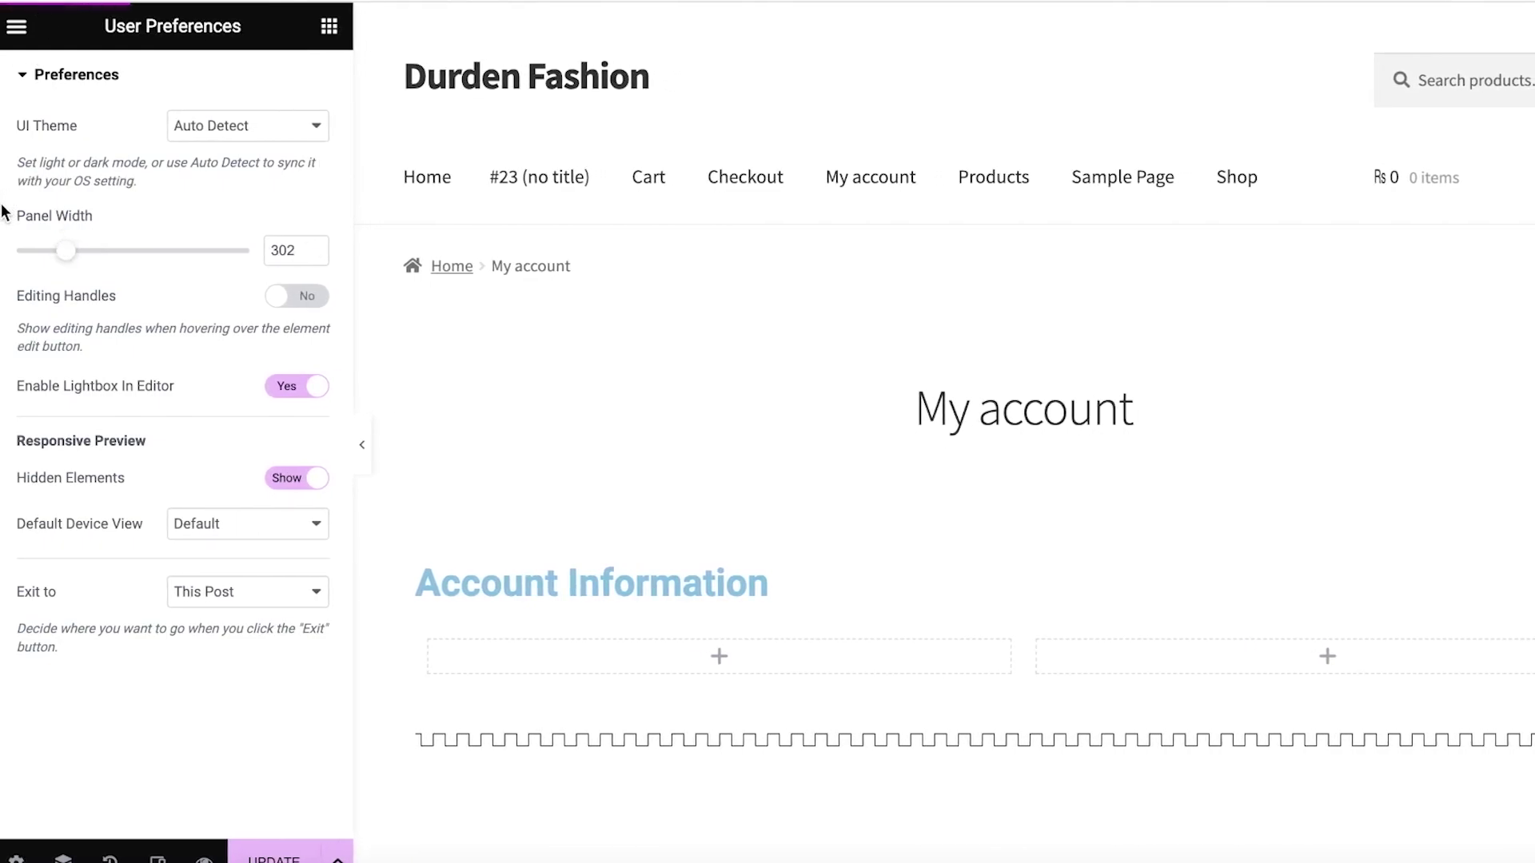
# Step: Return to the widget list and check the page, then bring up the editor's main menu
pyautogui.click(20, 26)
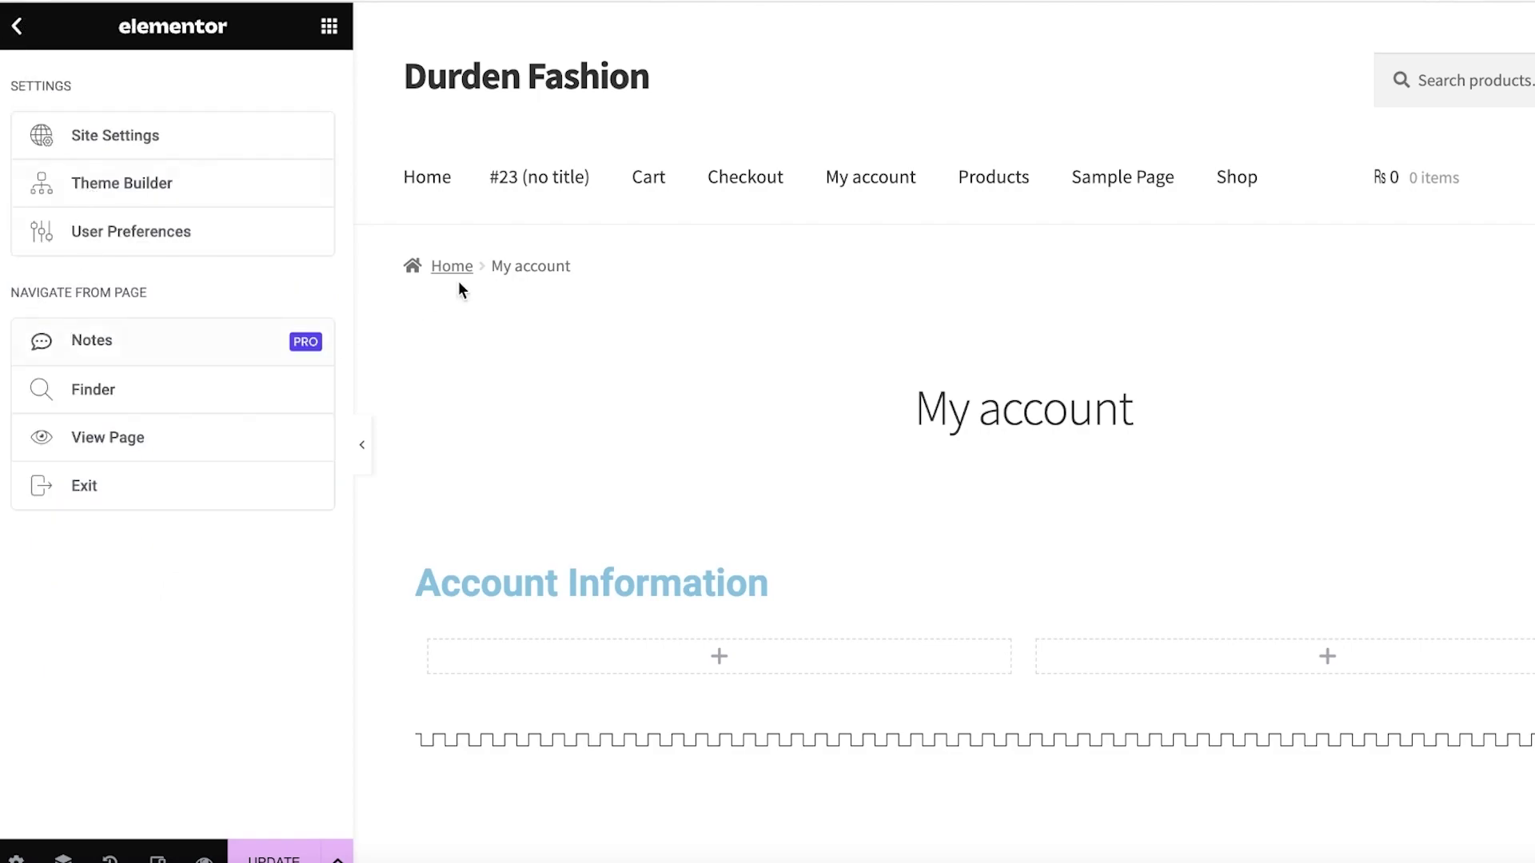
pyautogui.click(17, 30)
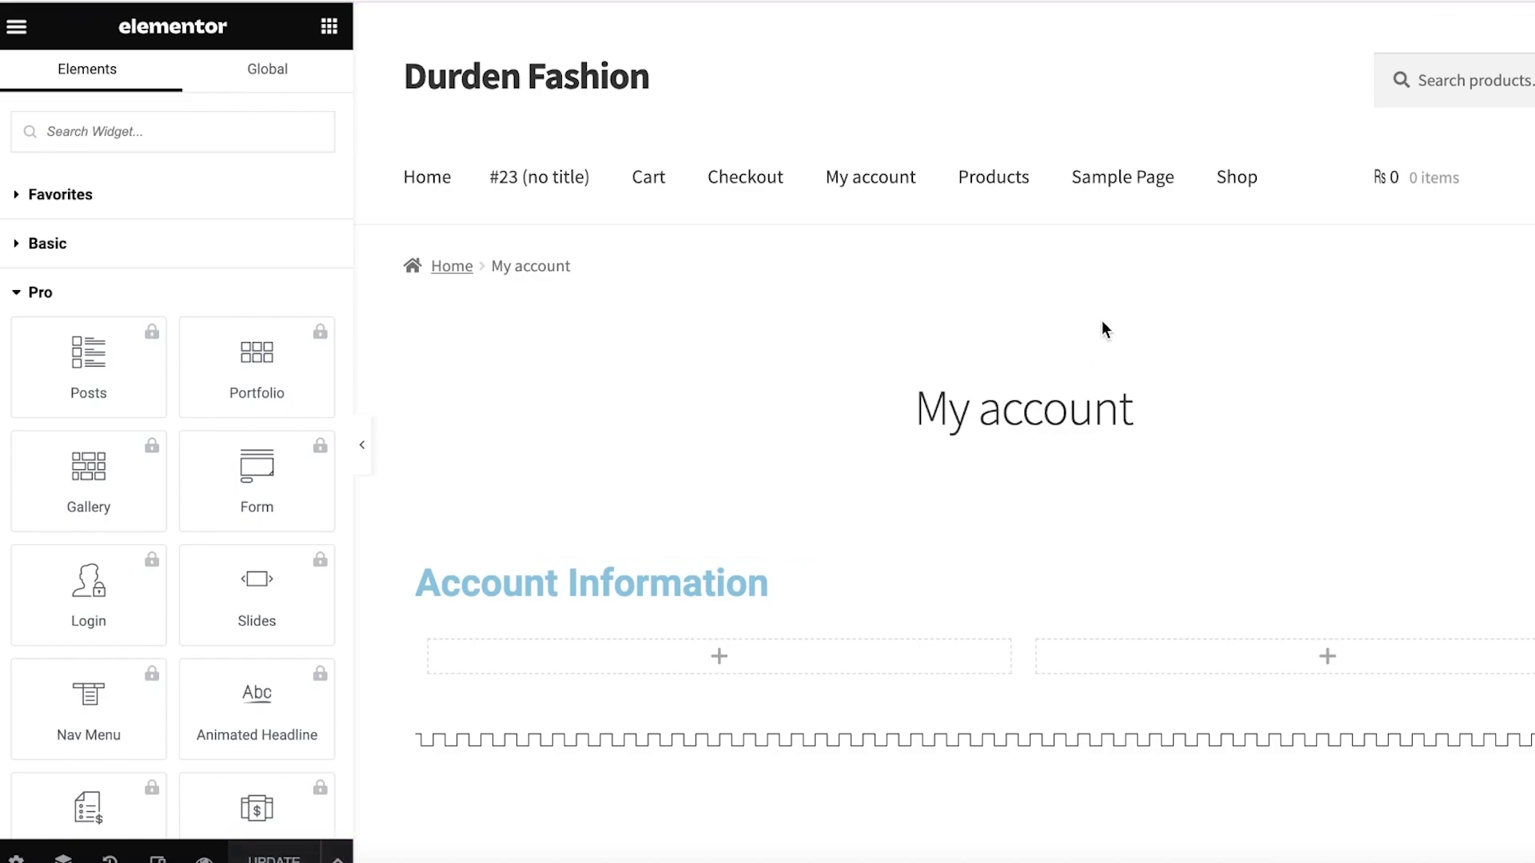
pyautogui.scroll(-8, 489, 387)
pyautogui.scroll(8, 489, 382)
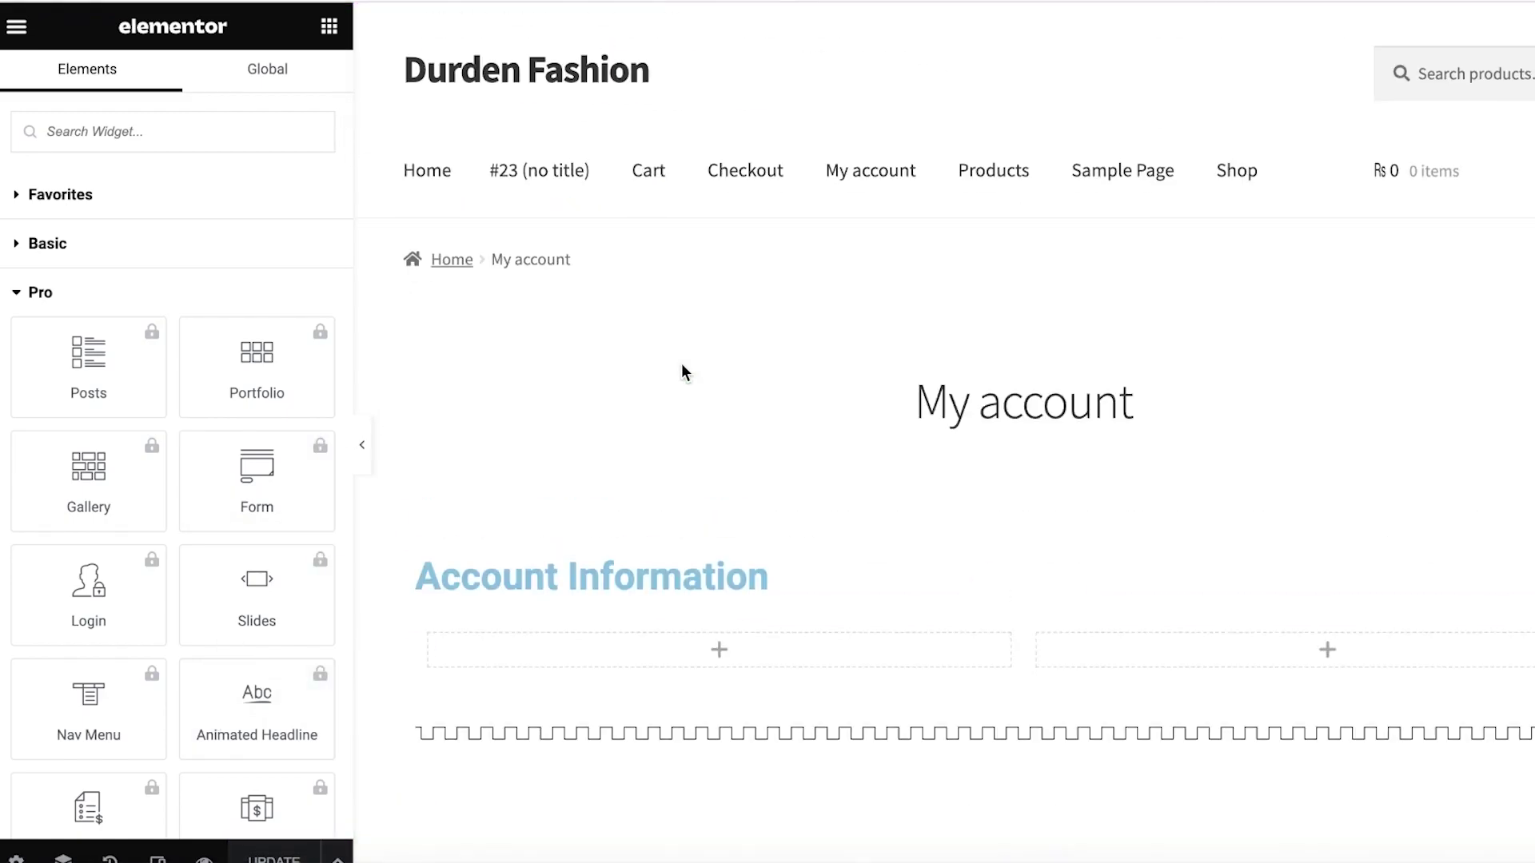
pyautogui.click(17, 27)
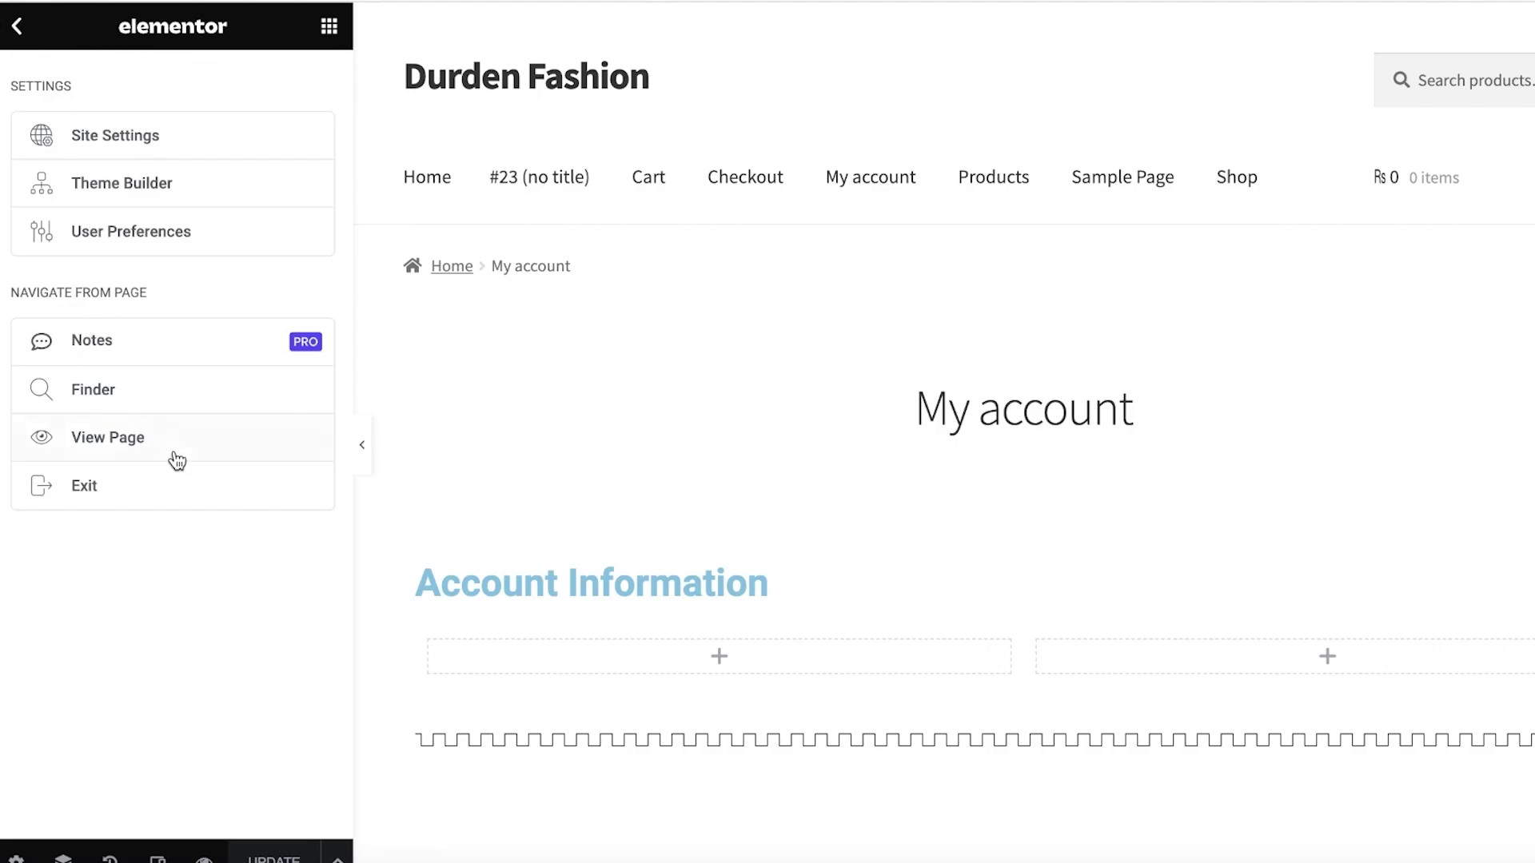
# Step: Exit Elementor, confirming the exit and leave prompts, and return to the All Pages list
pyautogui.click(142, 486)
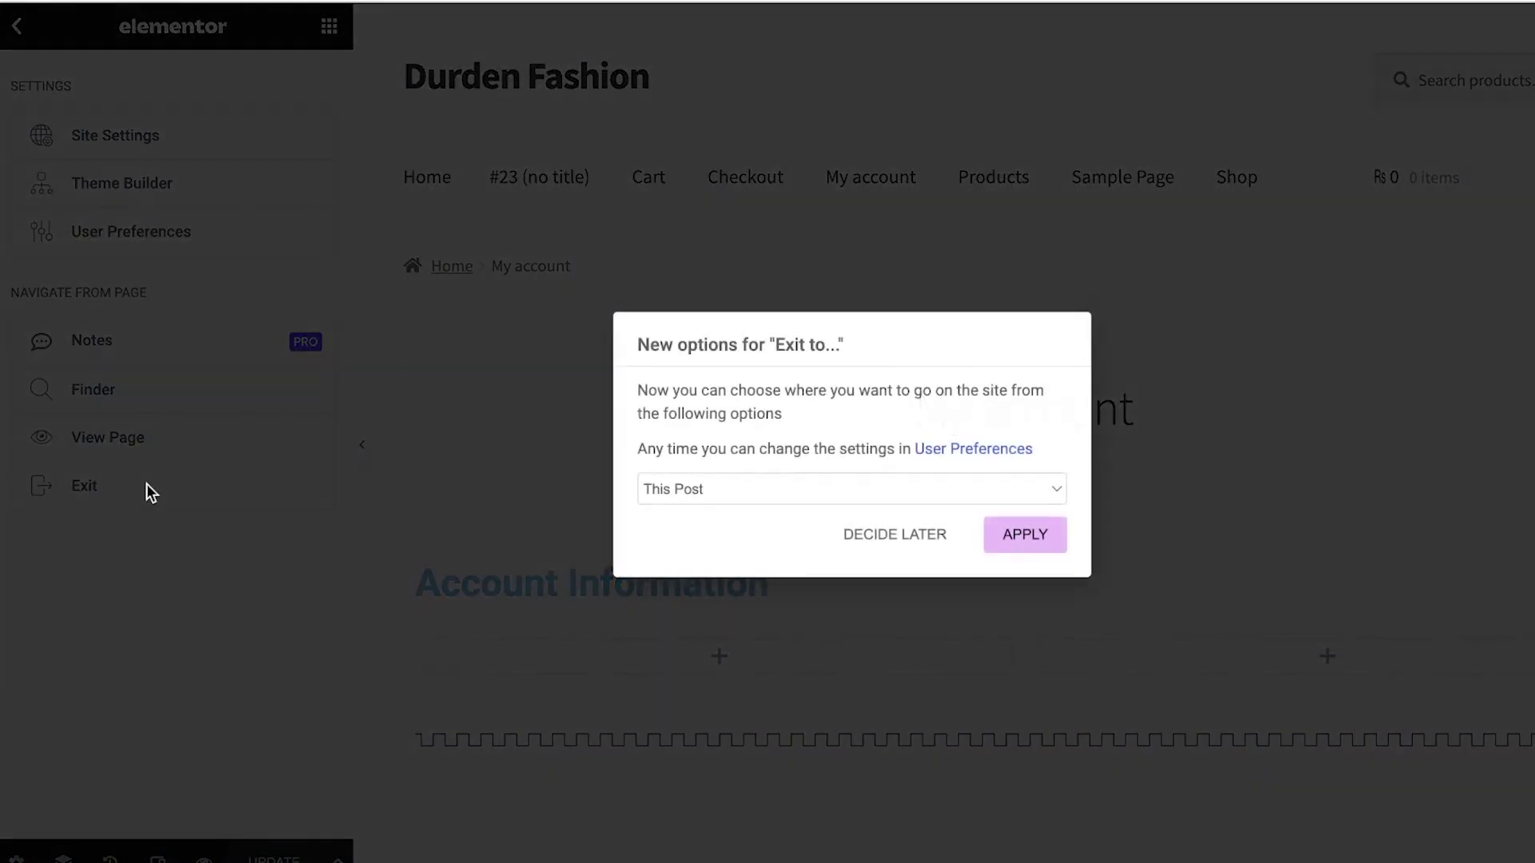
pyautogui.click(1005, 552)
pyautogui.click(919, 313)
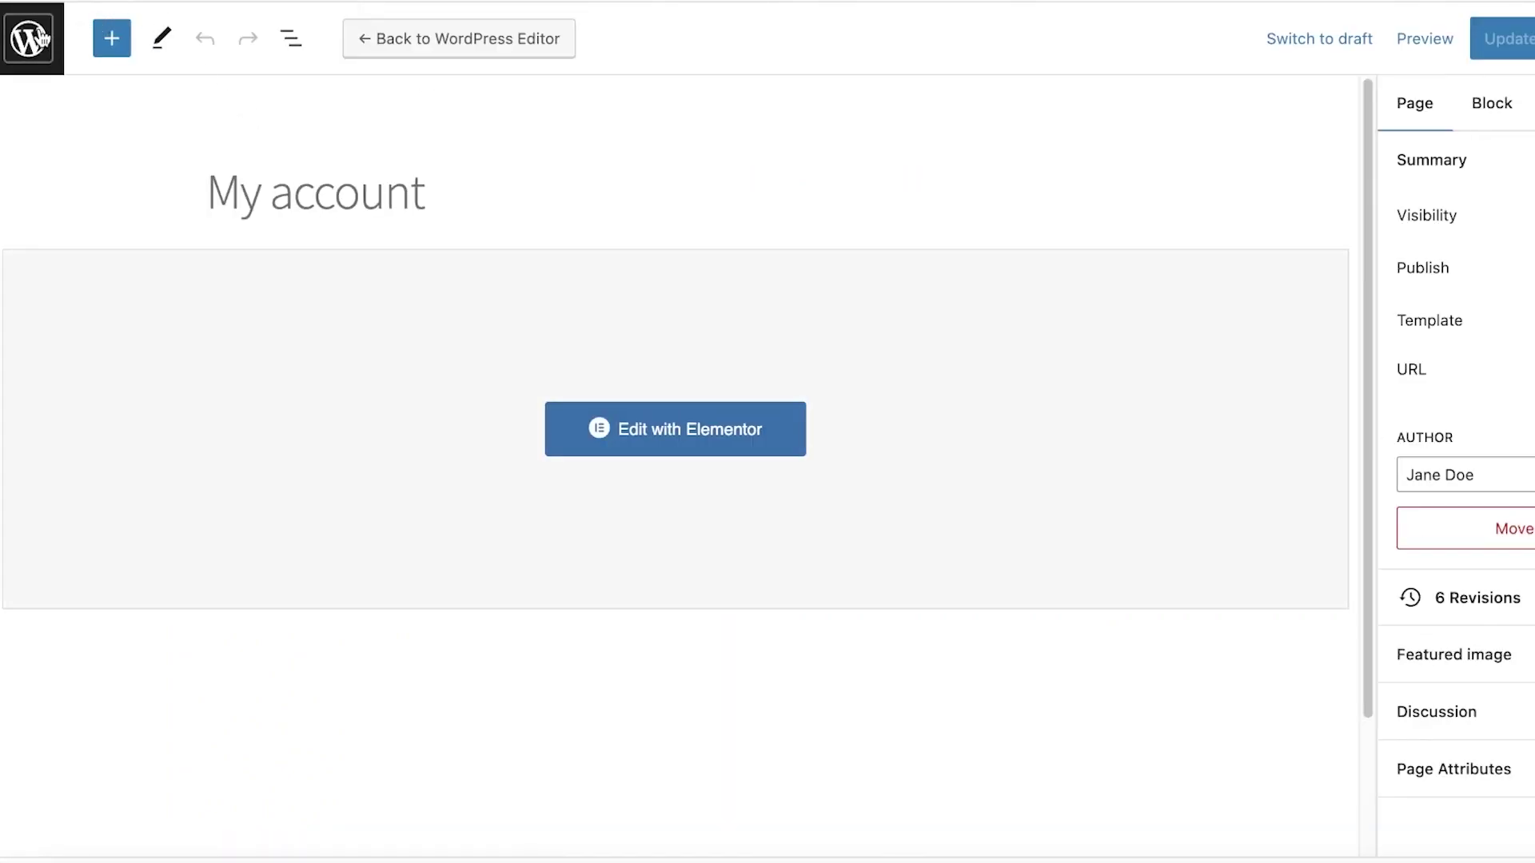
pyautogui.click(39, 40)
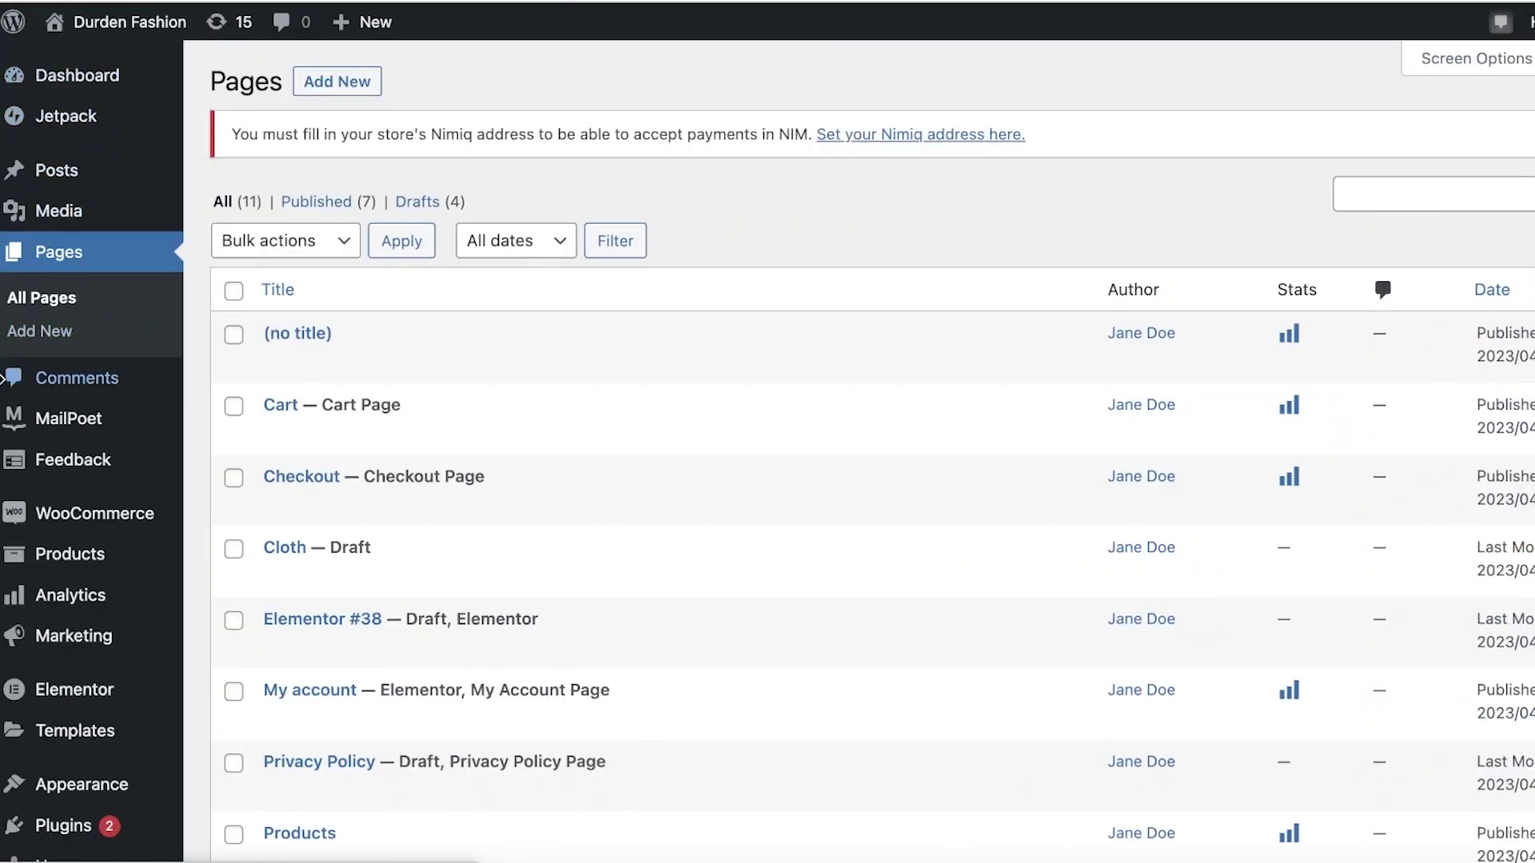
pyautogui.moveTo(52, 464)
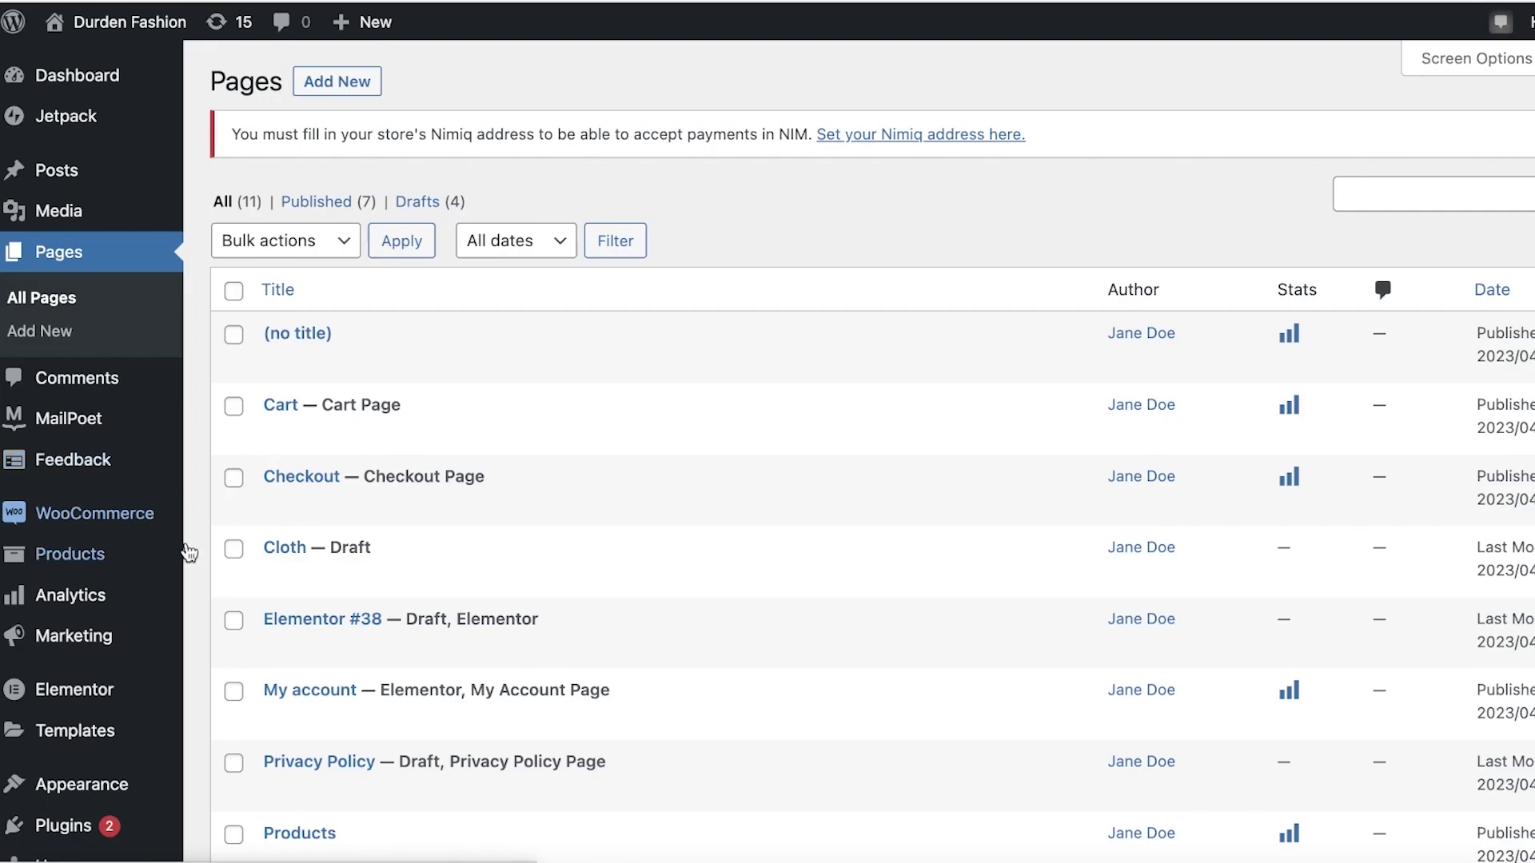
pyautogui.moveTo(410, 570)
pyautogui.moveTo(409, 620)
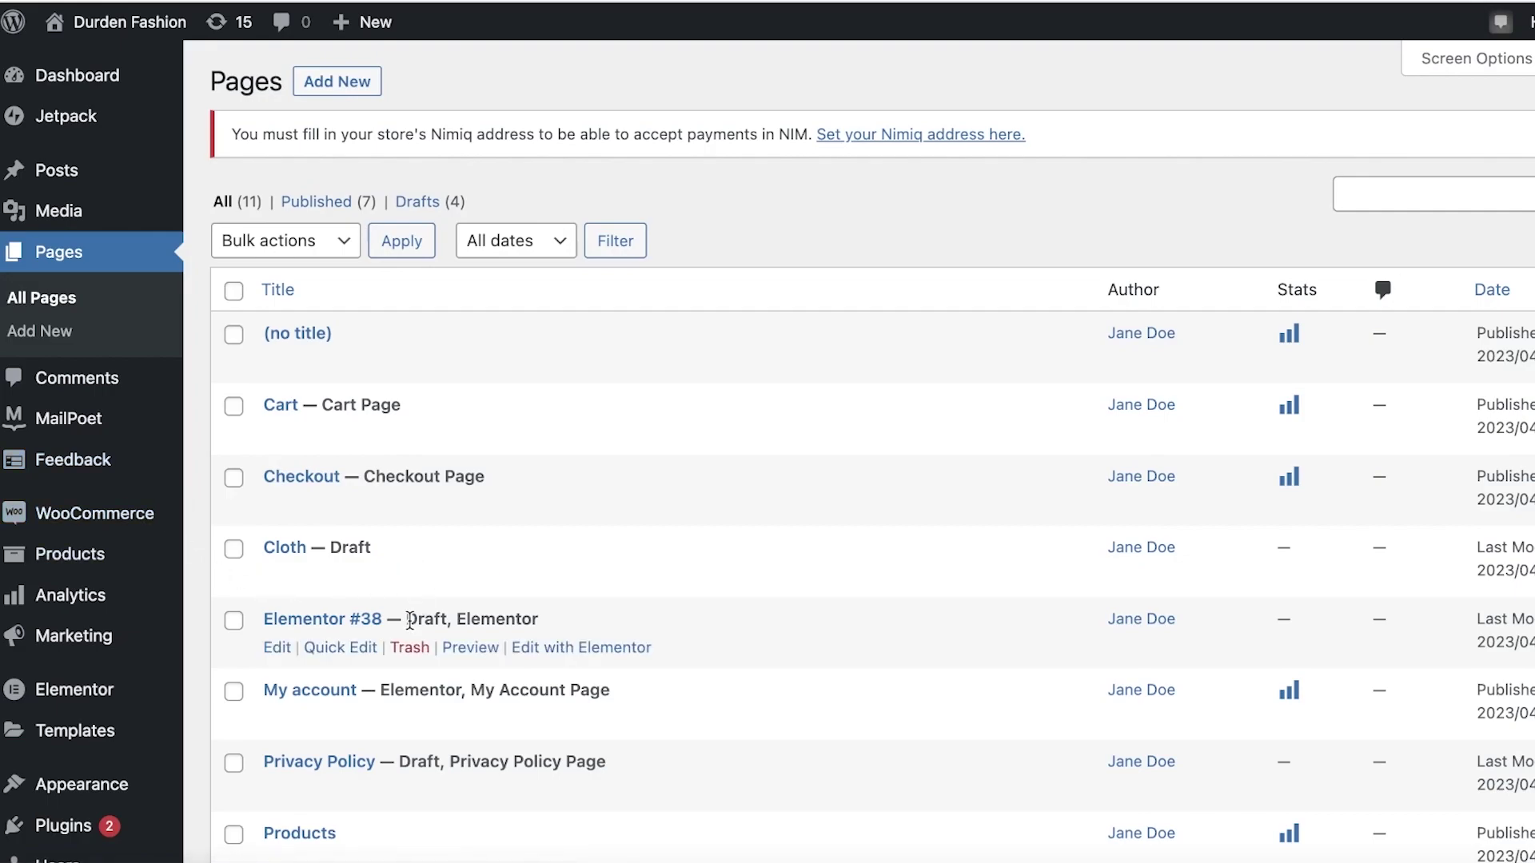